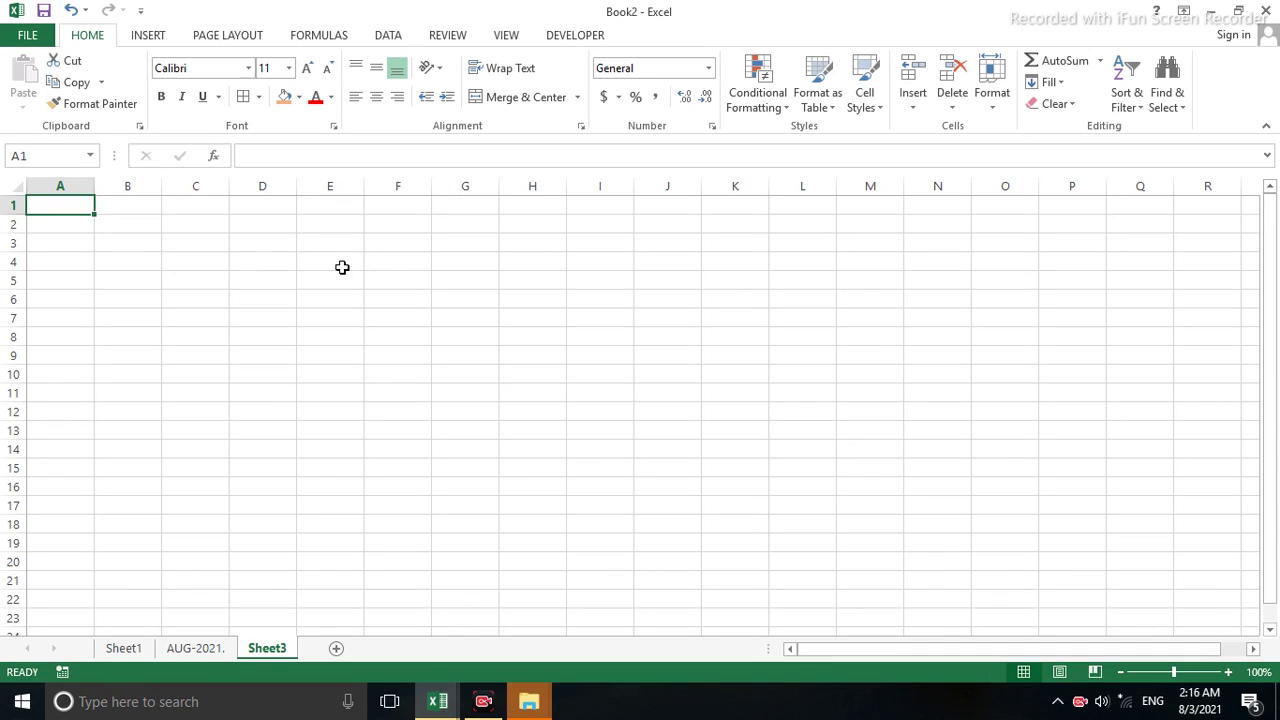
Enter the headers FIRST NAME, LAST NAME, FULL NAME and DOB across A1:D1
click(253, 268)
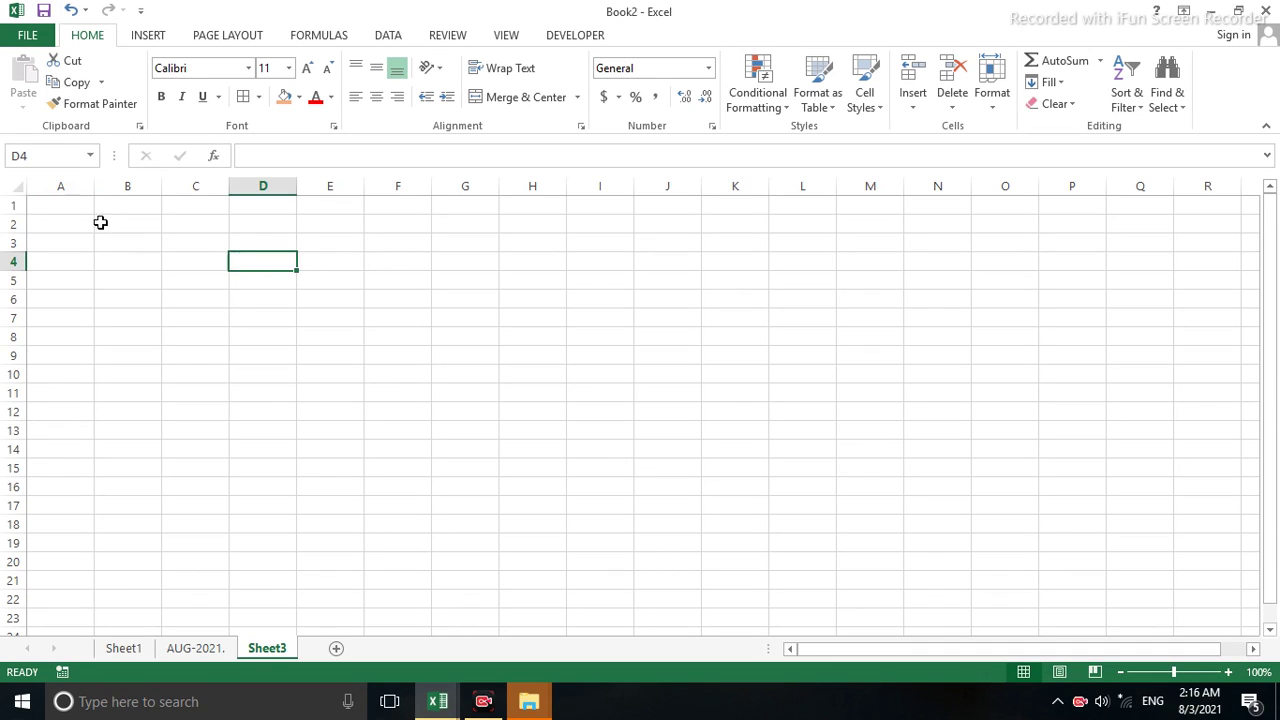
click(61, 205)
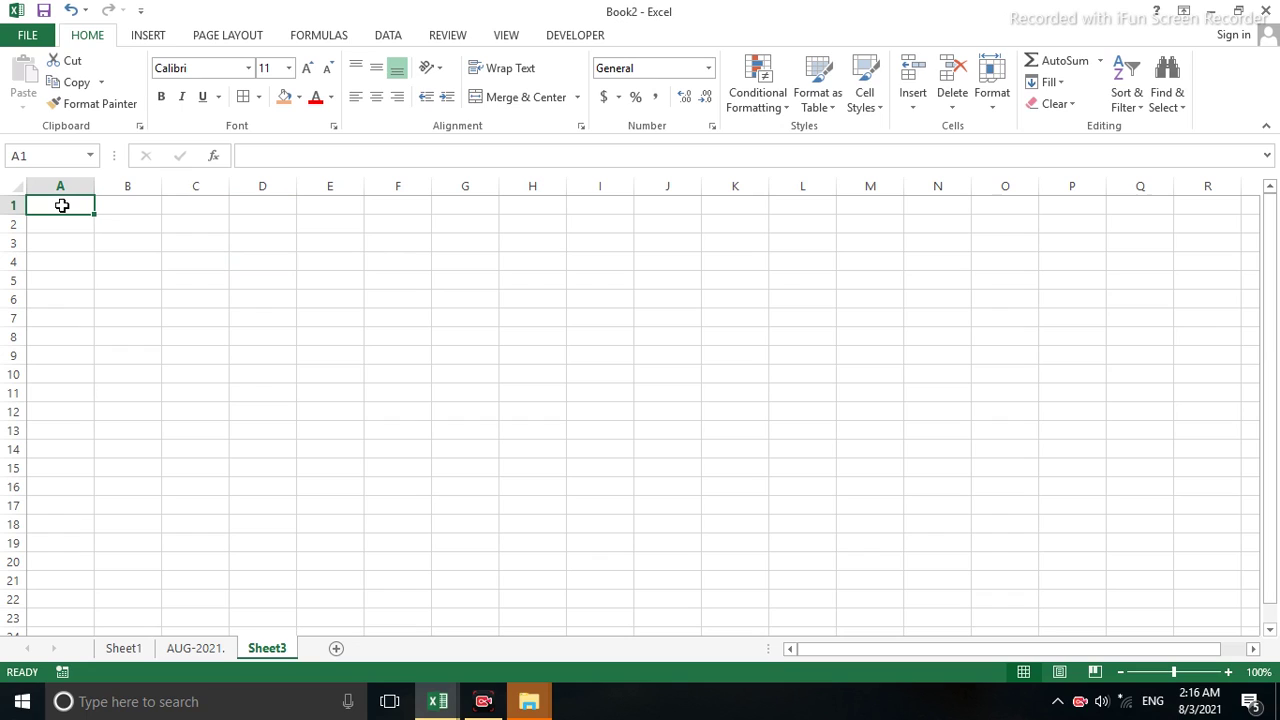
text(FI)
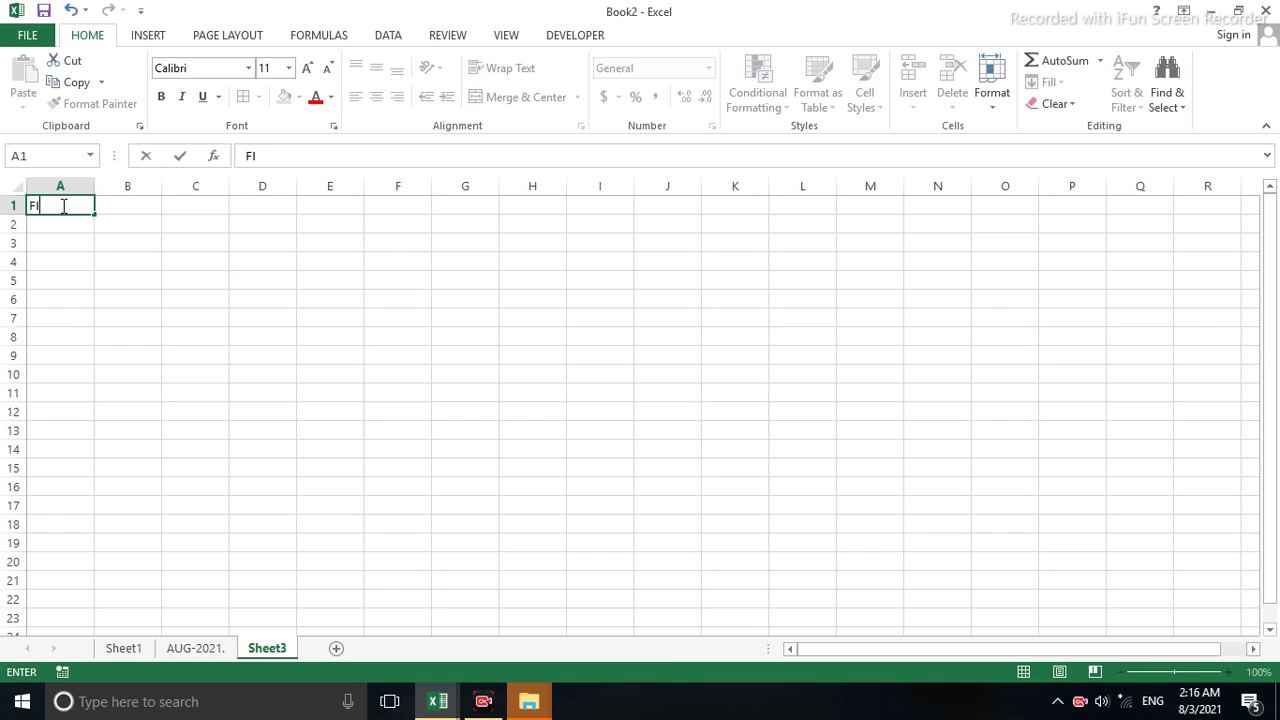
text(RS)
text(T N)
text(AME)
key(Tab)
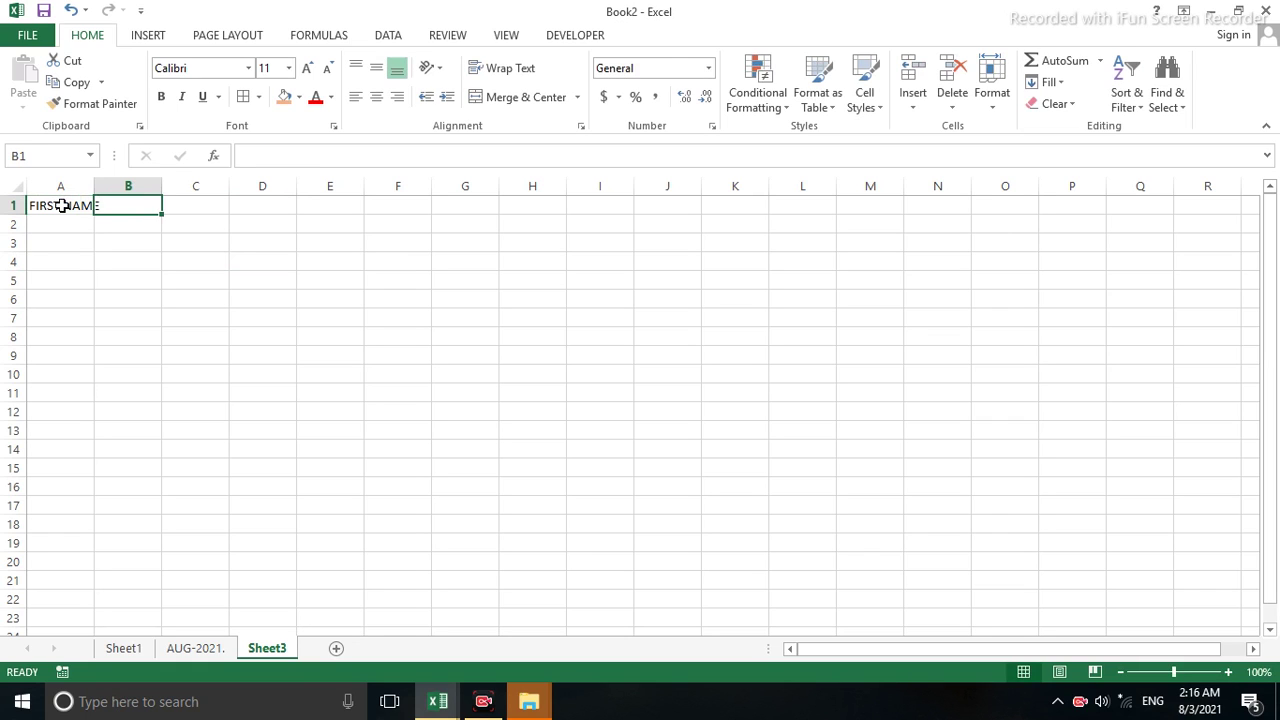
text(LAST N)
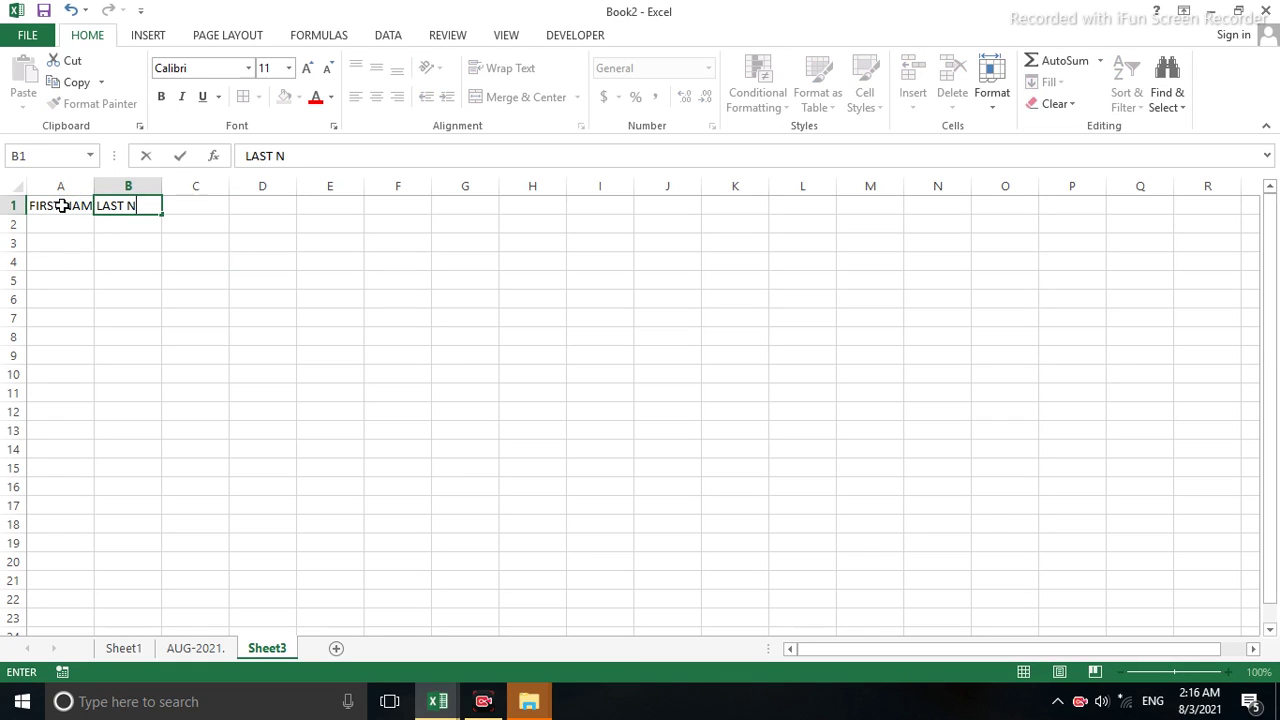
text(AME)
key(Tab)
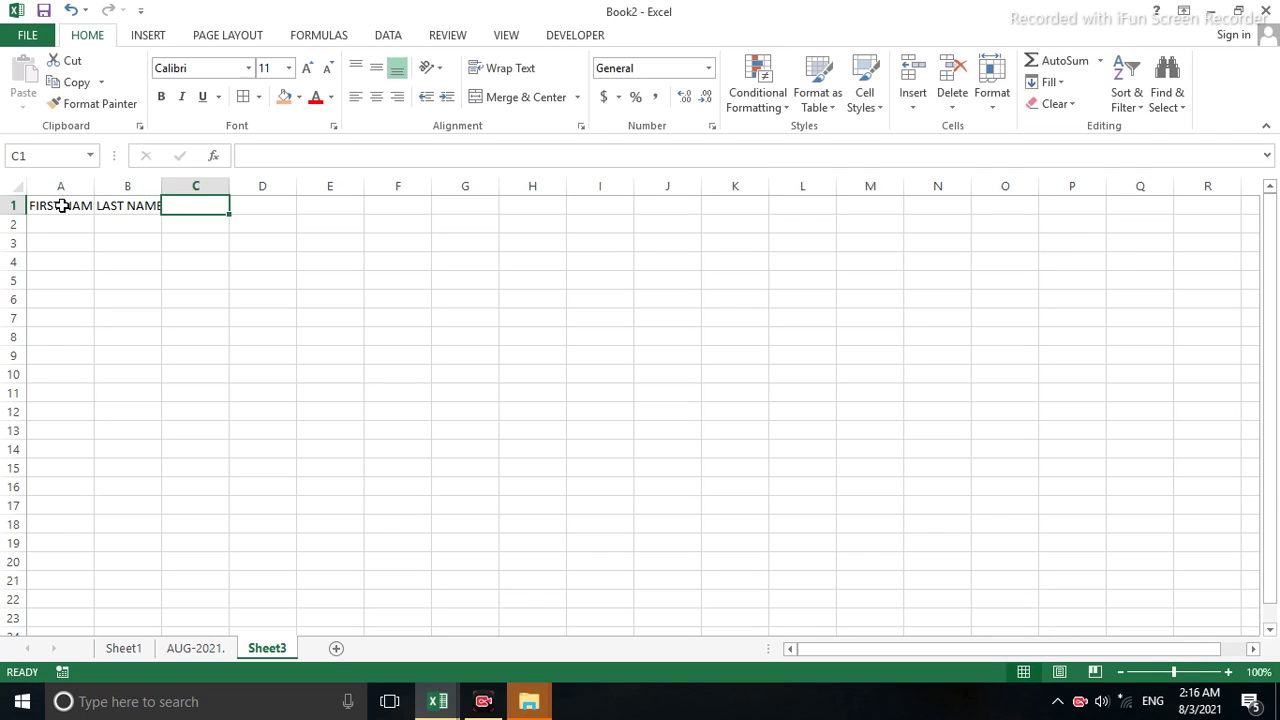
text(FI)
text(U)
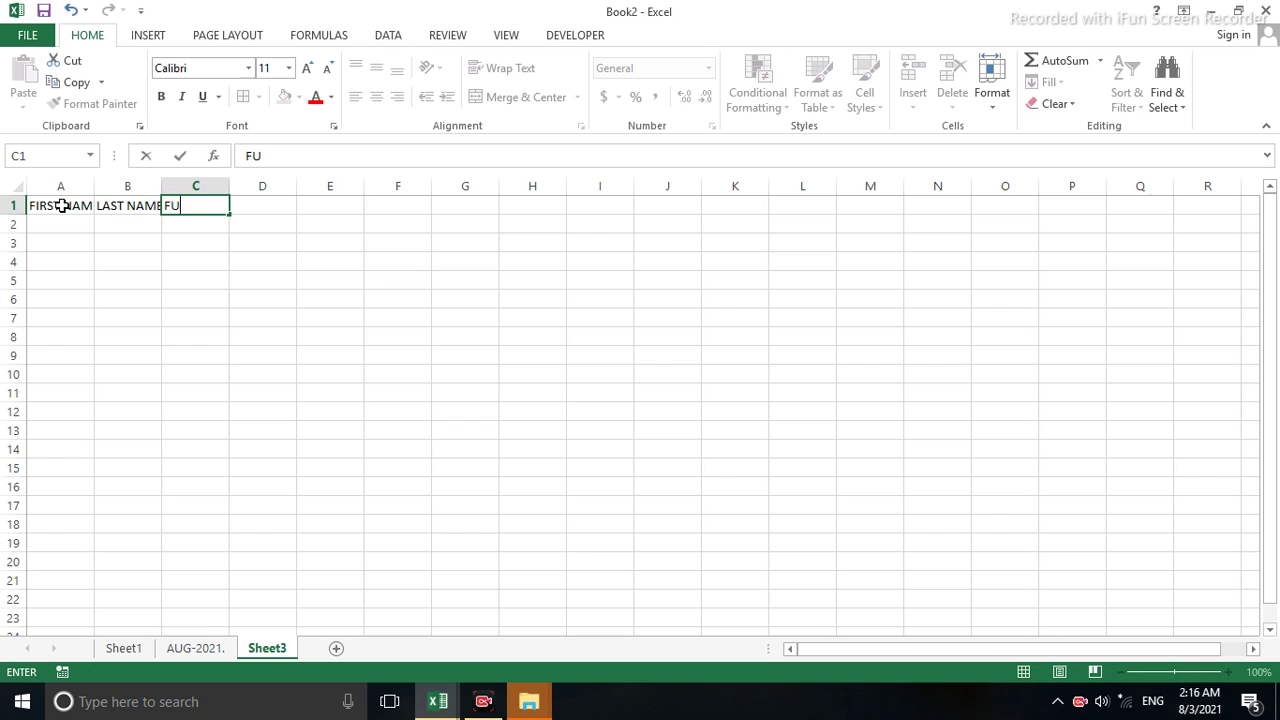
text(LL NAM)
text(E)
key(Tab)
text(DOB)
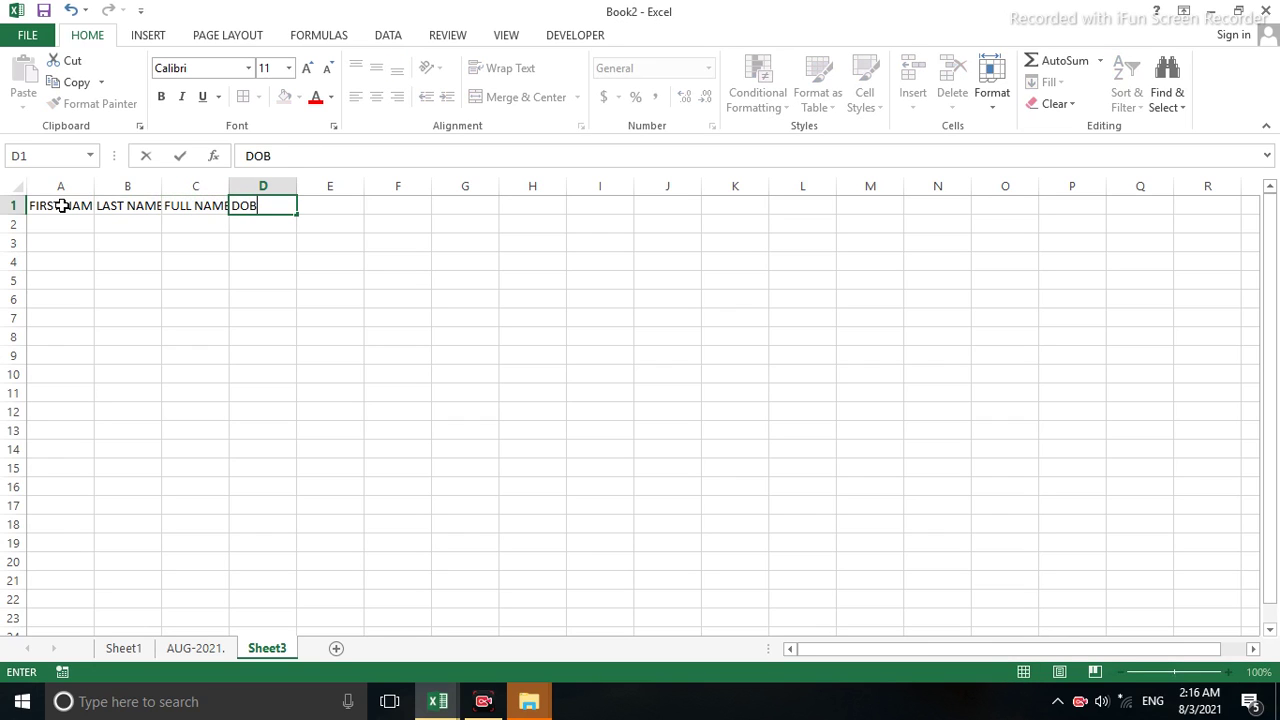
key(Tab)
Add the headers CURRENT DATE, BIRTH OF MONTH, BIRTH OF DAY and AGE in E1:H1
text(CUR)
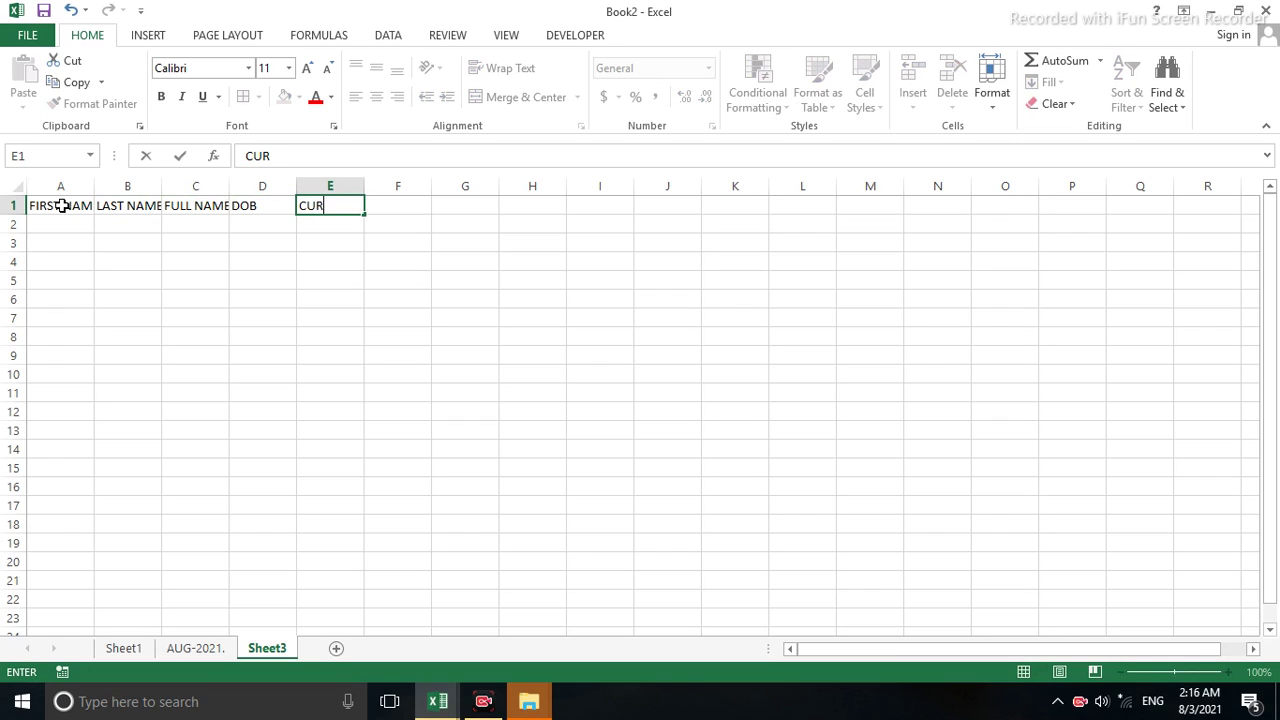
text(RENT DAT)
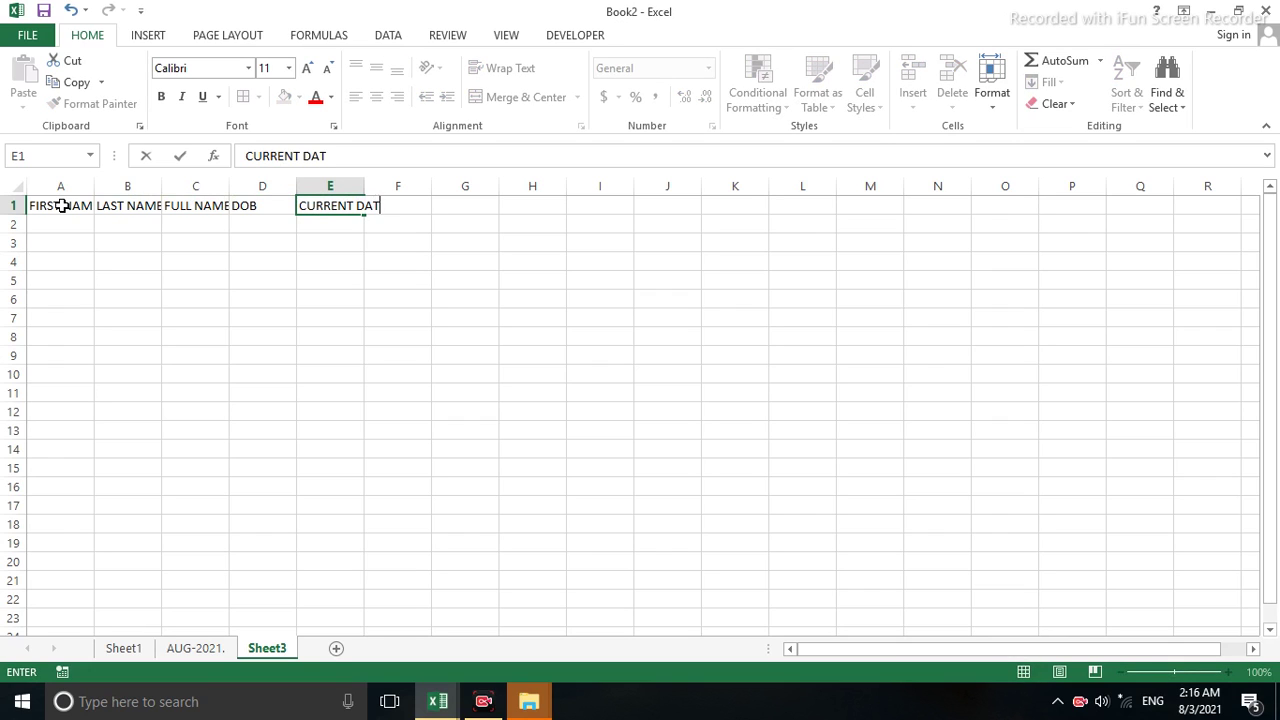
text(E)
key(Tab)
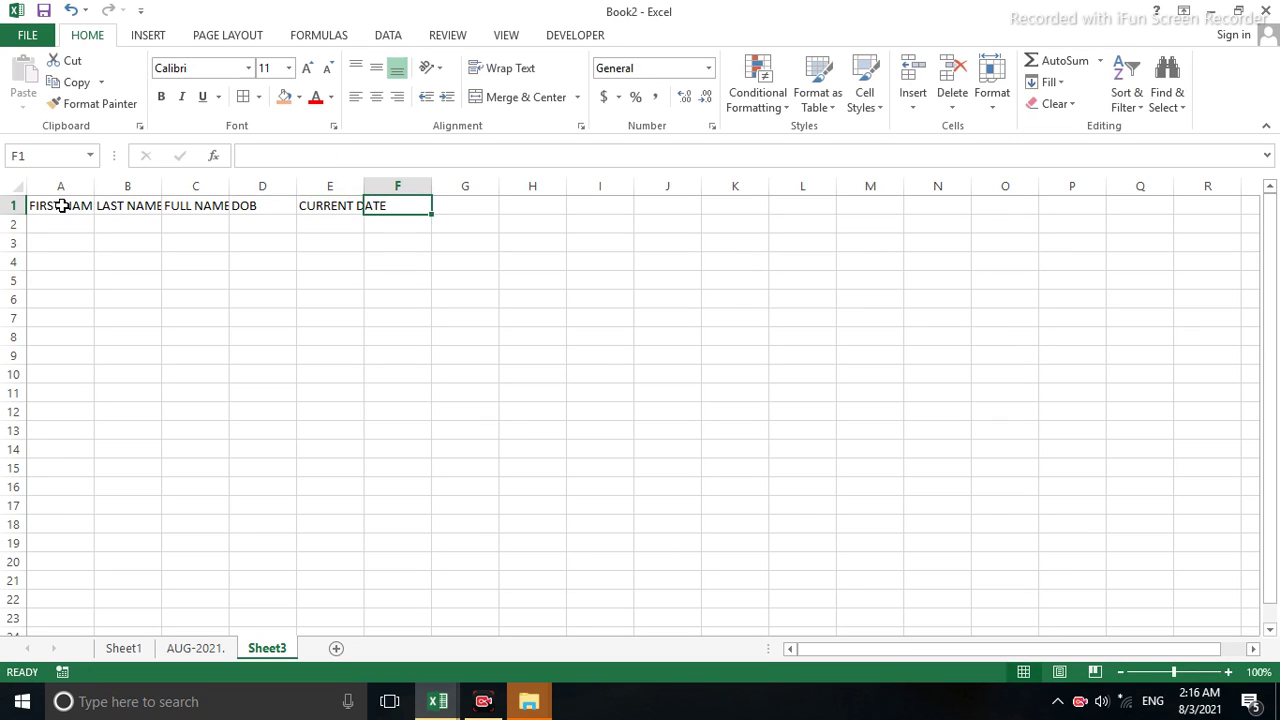
text(BI)
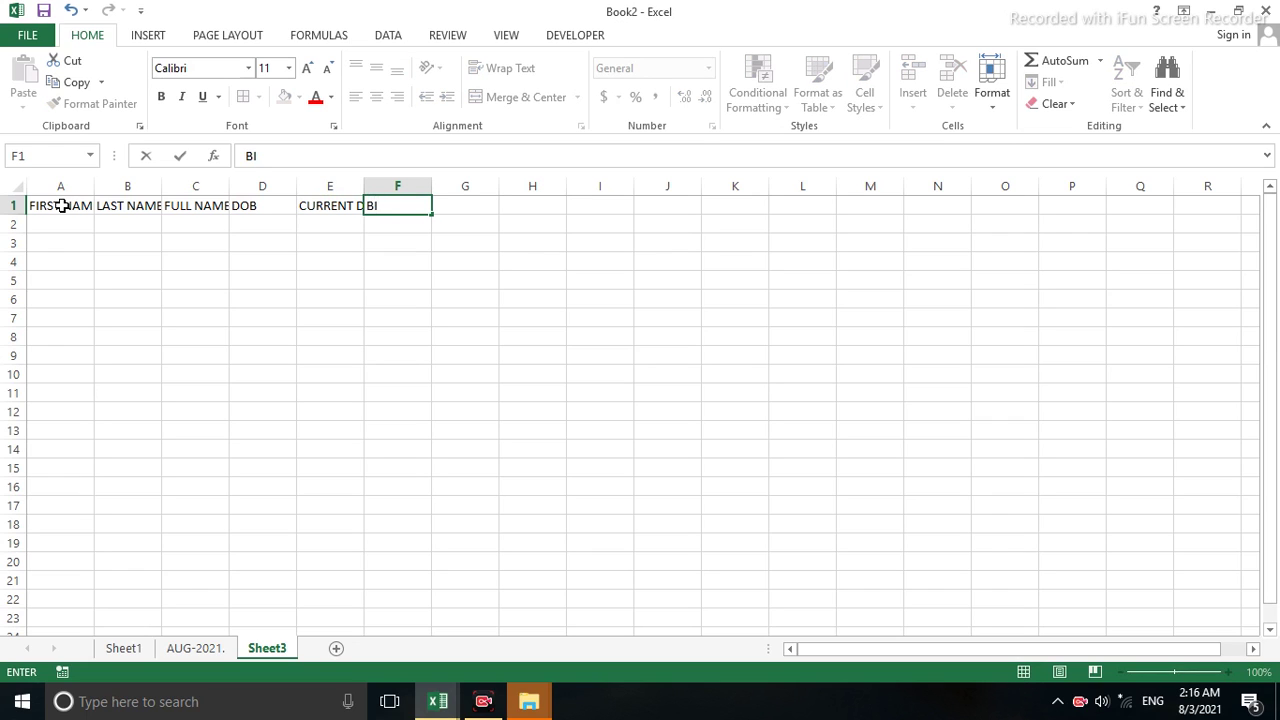
text(RTH O)
text(F MONT)
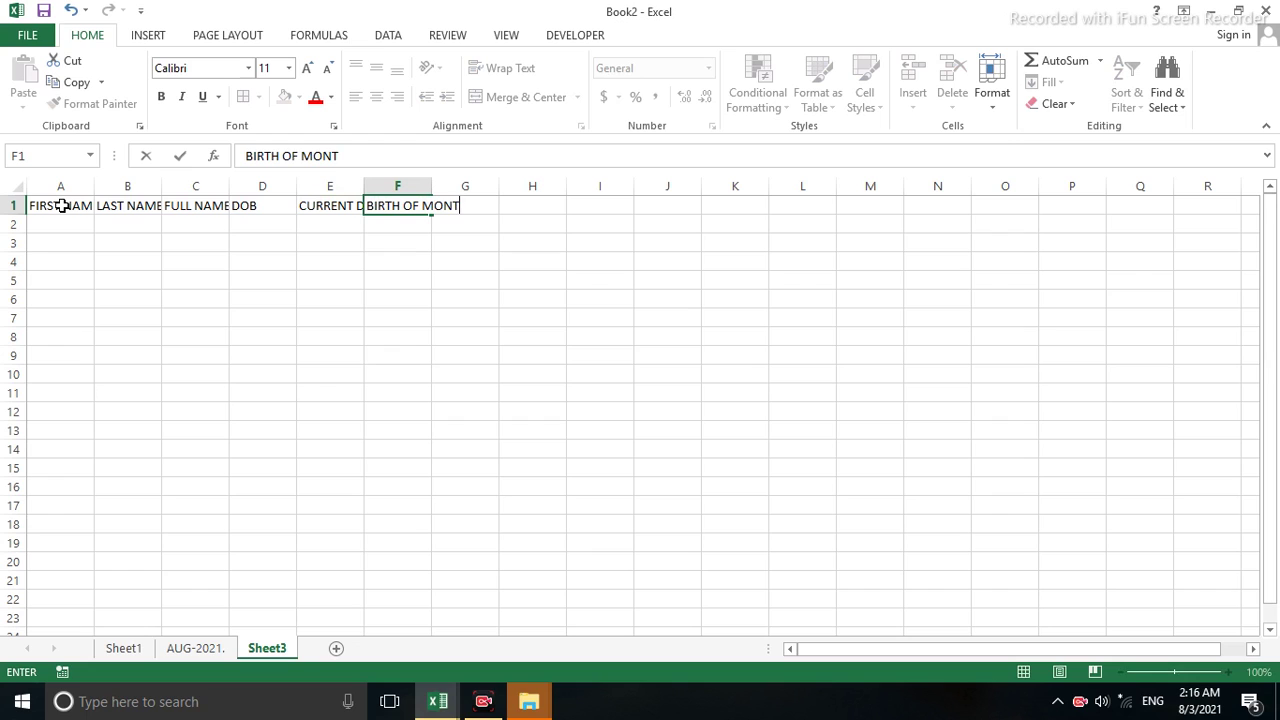
text(H)
key(Tab)
text(BIR)
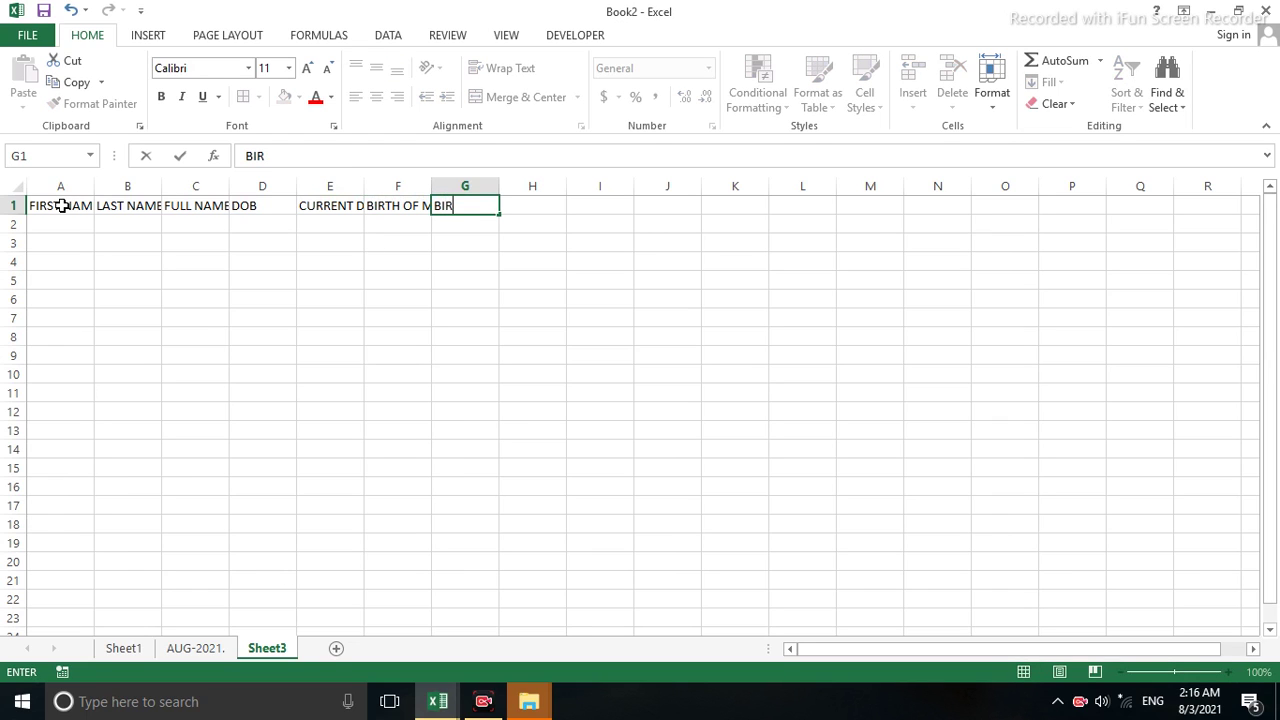
text(TH)
text( OF D)
text(AY)
key(Tab)
text(A)
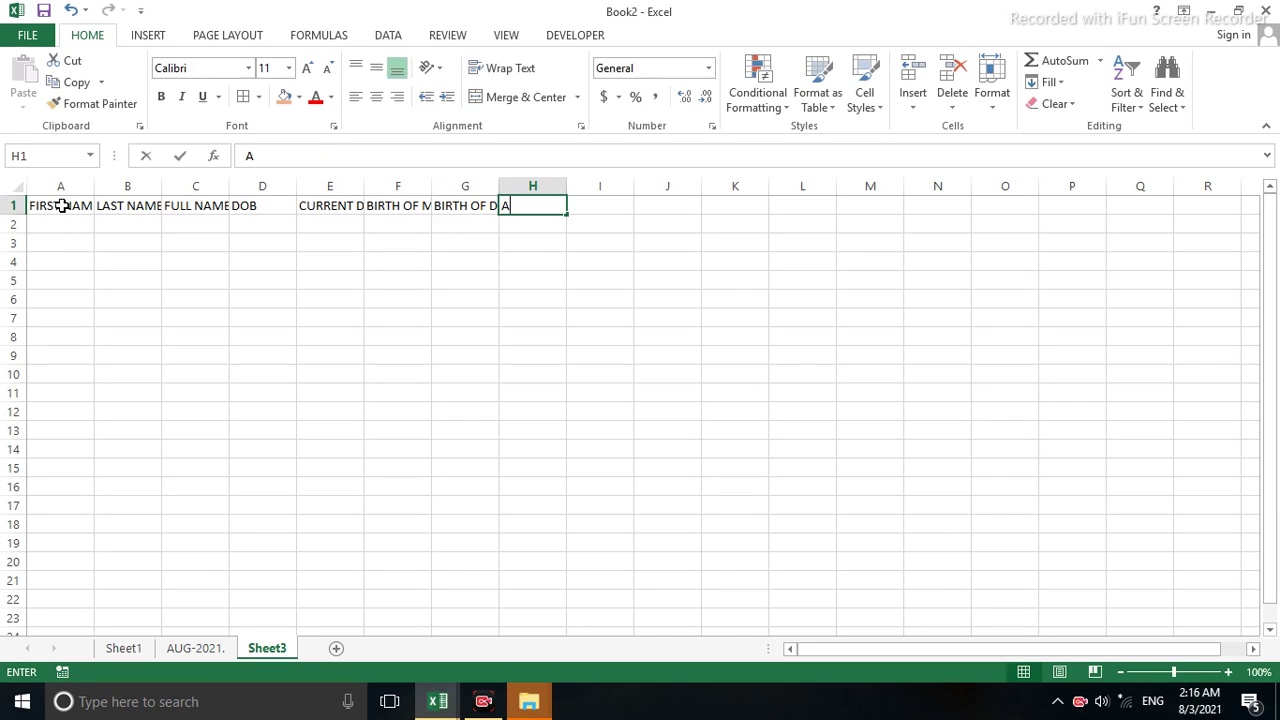
text(GE)
key(Tab)
Put EXTRA MONTH in I1 and EXTRA DAY in J1, correcting the mistyped I1 header
text(E)
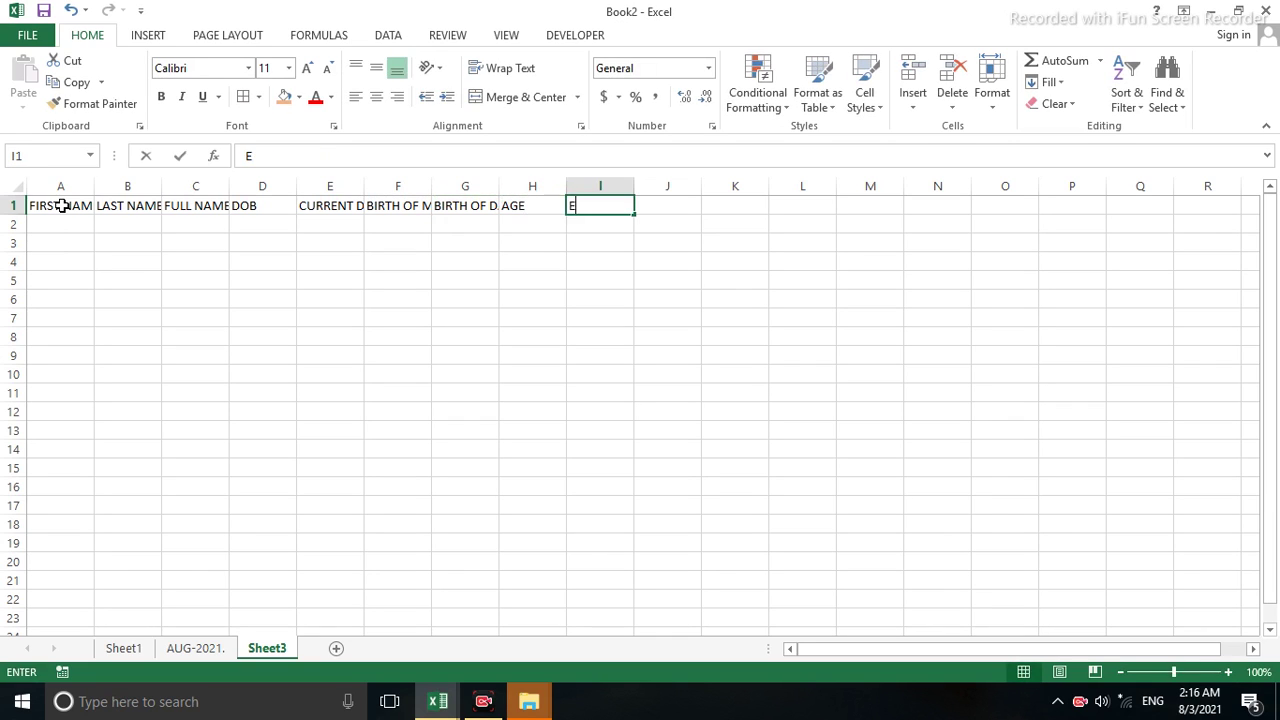
text(C)
key(BackSpace)
text(X)
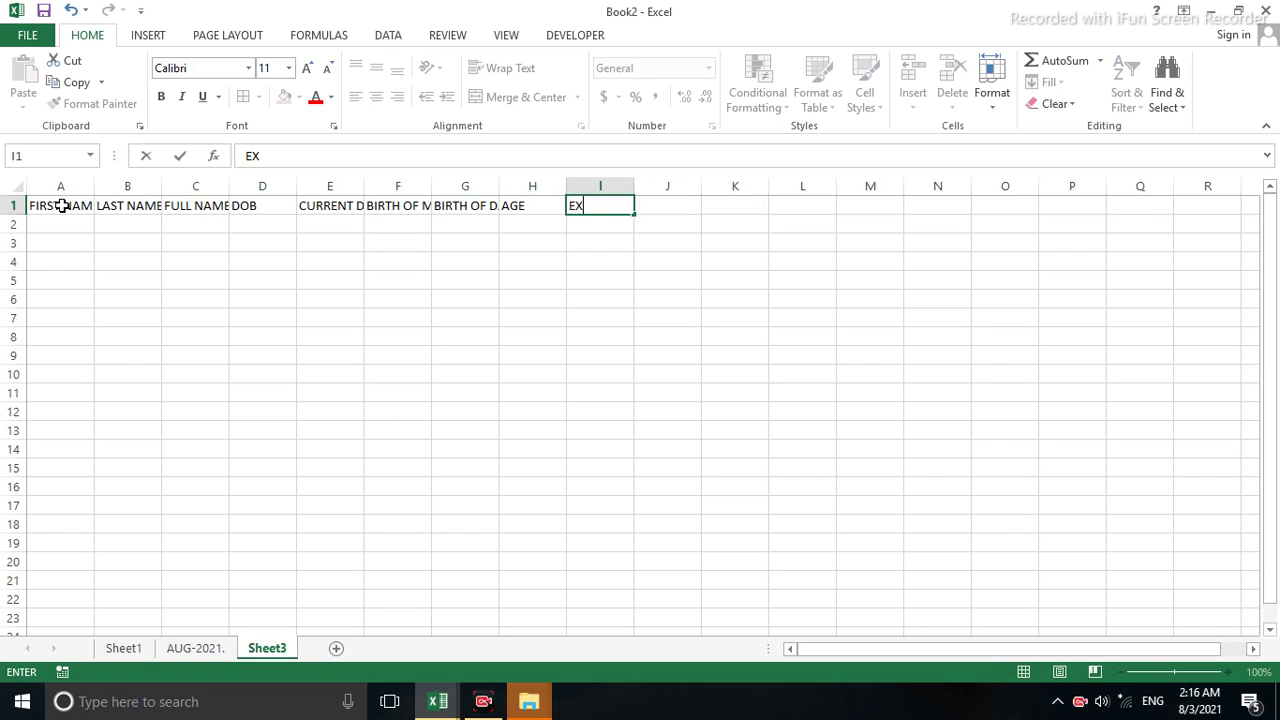
text(TRA DA)
text(Y)
key(Tab)
text(EX)
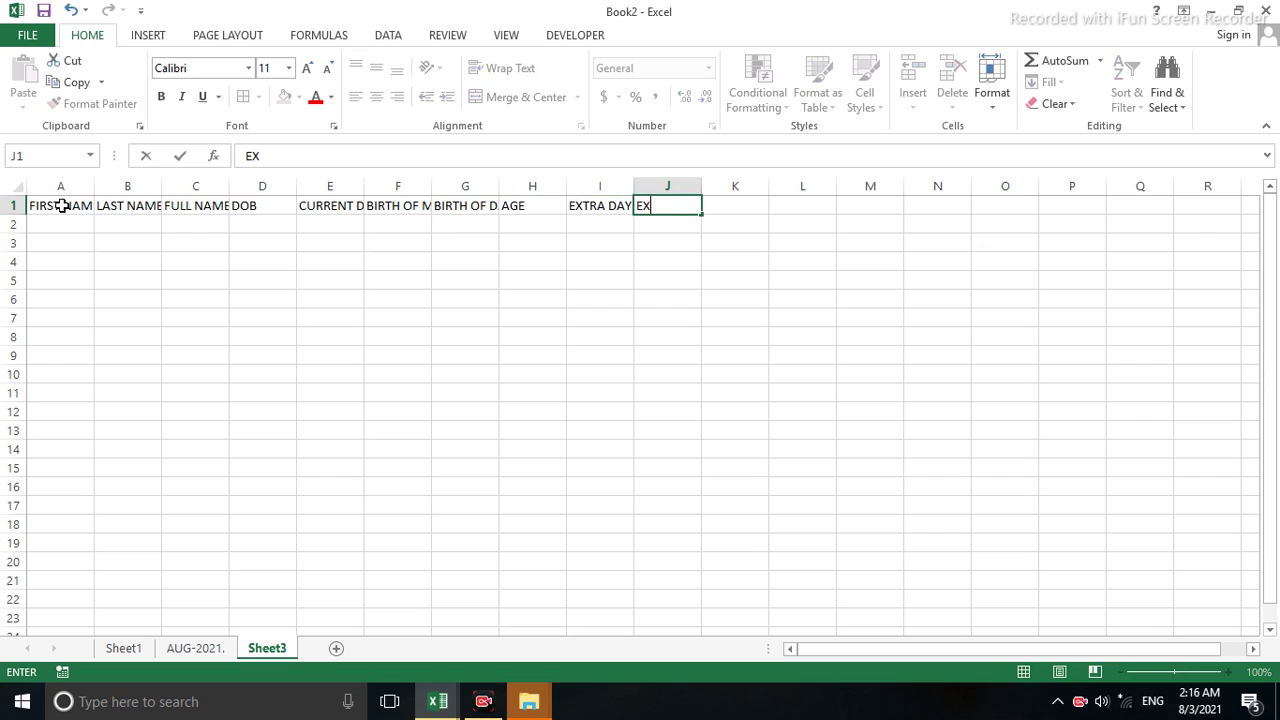
text(TRA)
text( DAY)
key(Left)
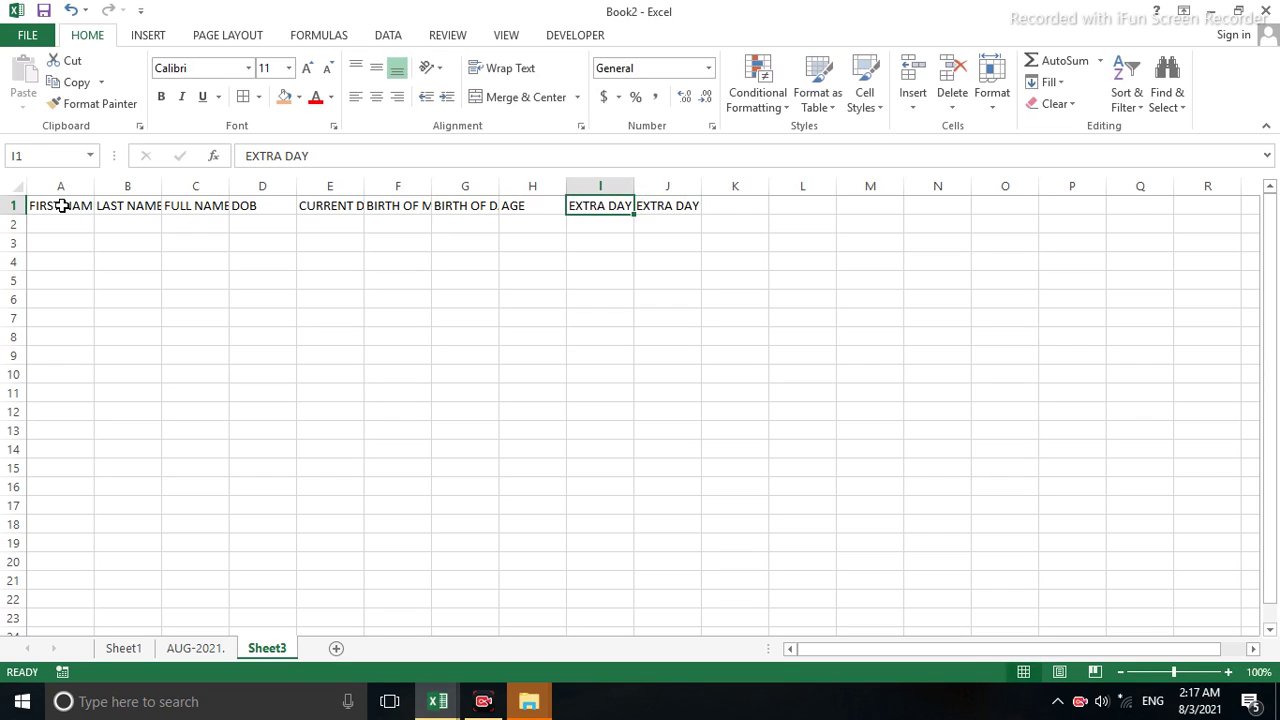
key(F2)
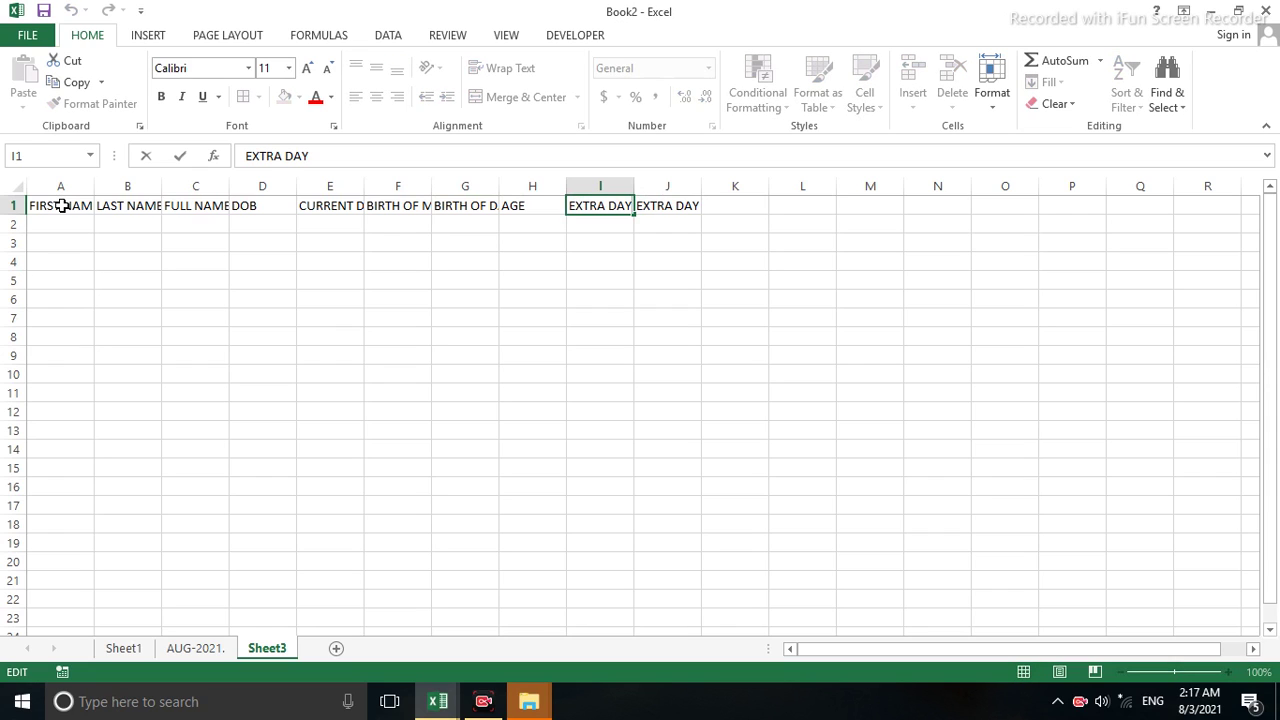
key(BackSpace)
key(BackSpace)
key(BackSpace)
text(MON)
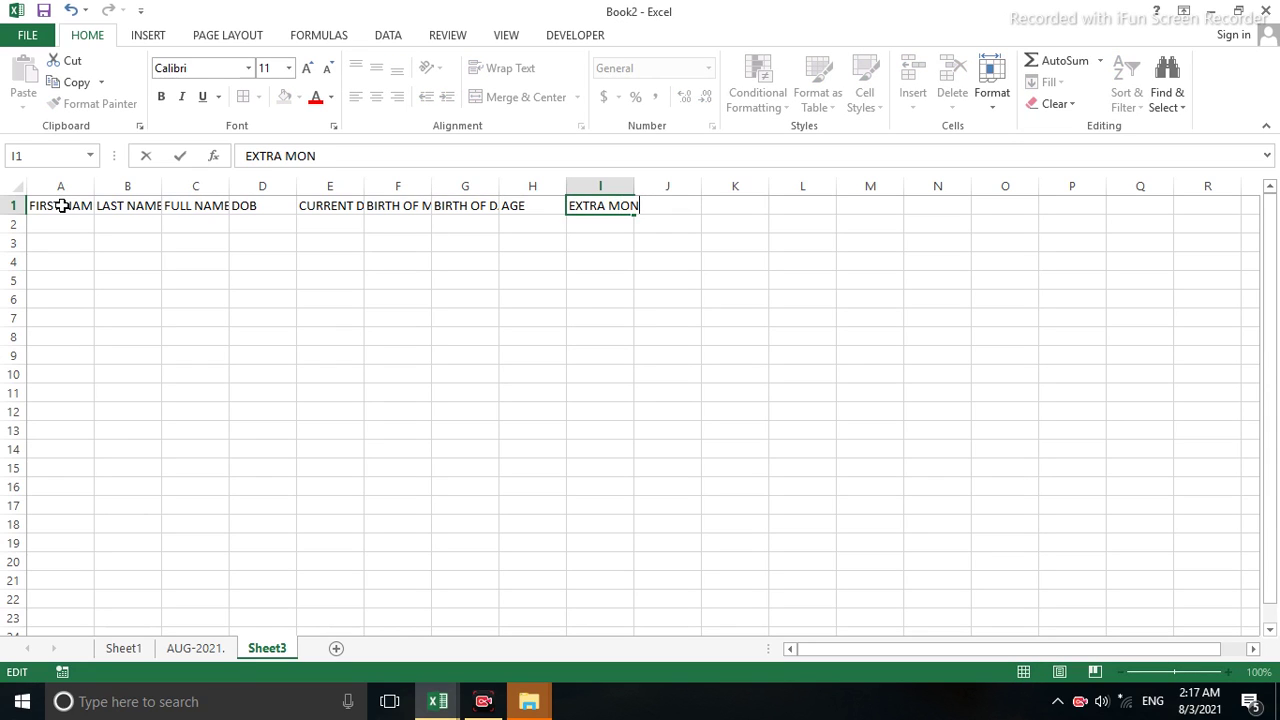
text(TH)
key(Tab)
text(EXTRA DAY)
key(Tab)
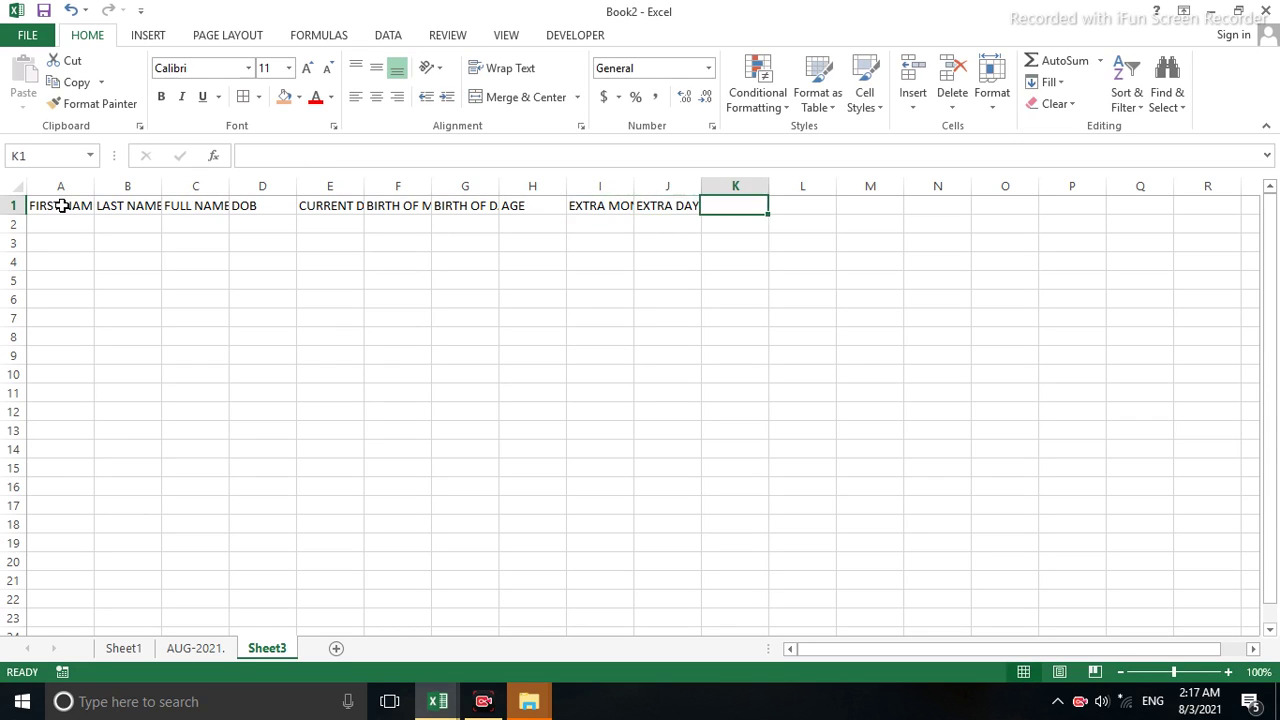
Finish the header row with TOTAL MONTH in K1 and TOTAL DAY in L1
text(TOTO)
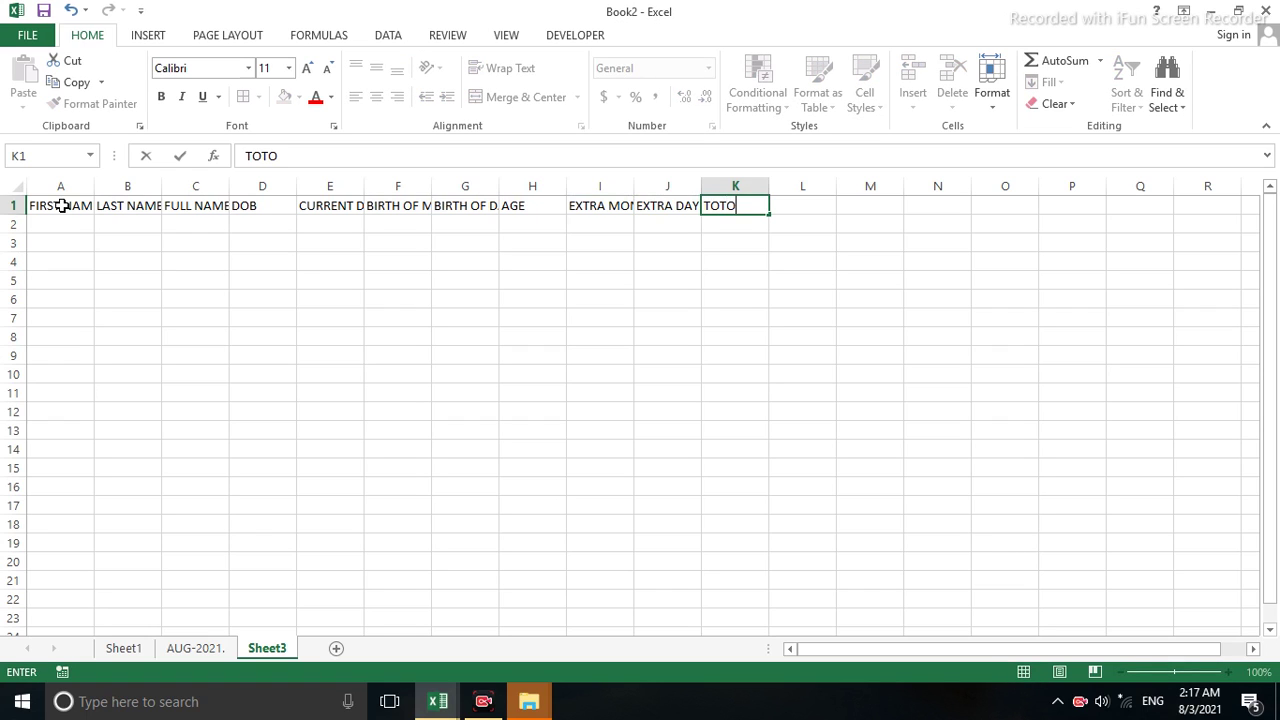
text(AL M)
text(ONTH)
key(Tab)
text(T)
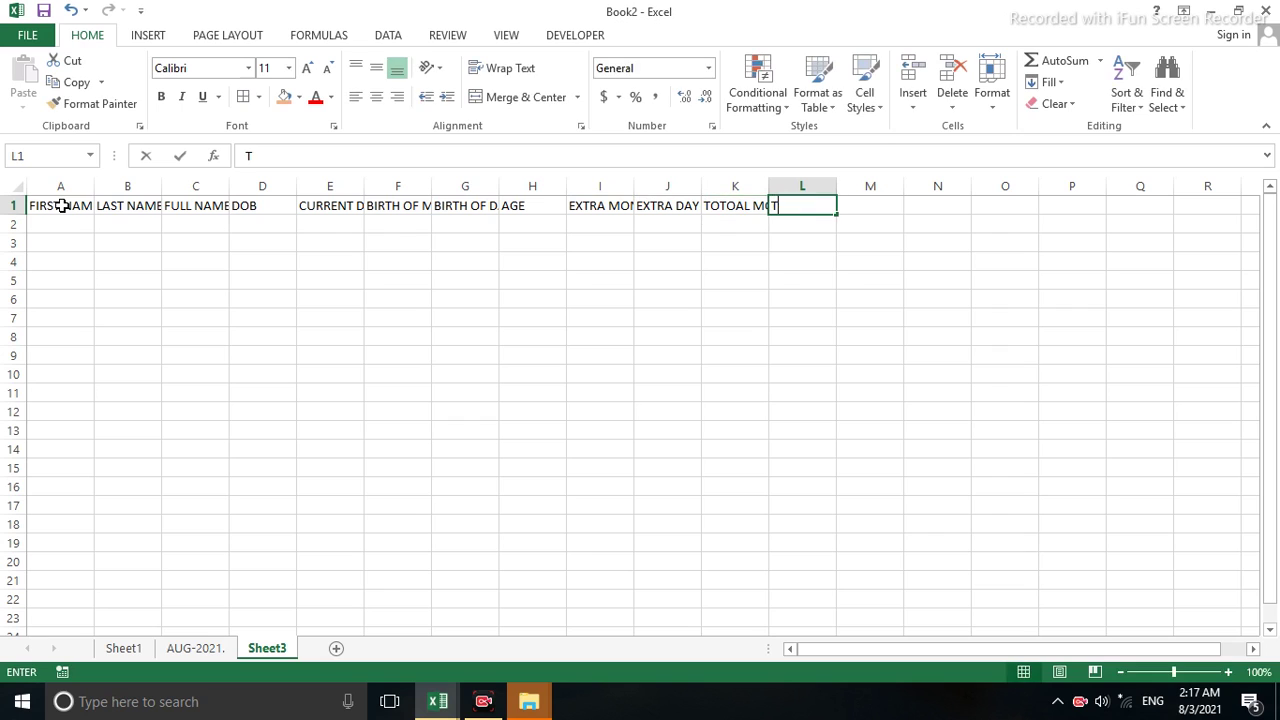
text(OTAL )
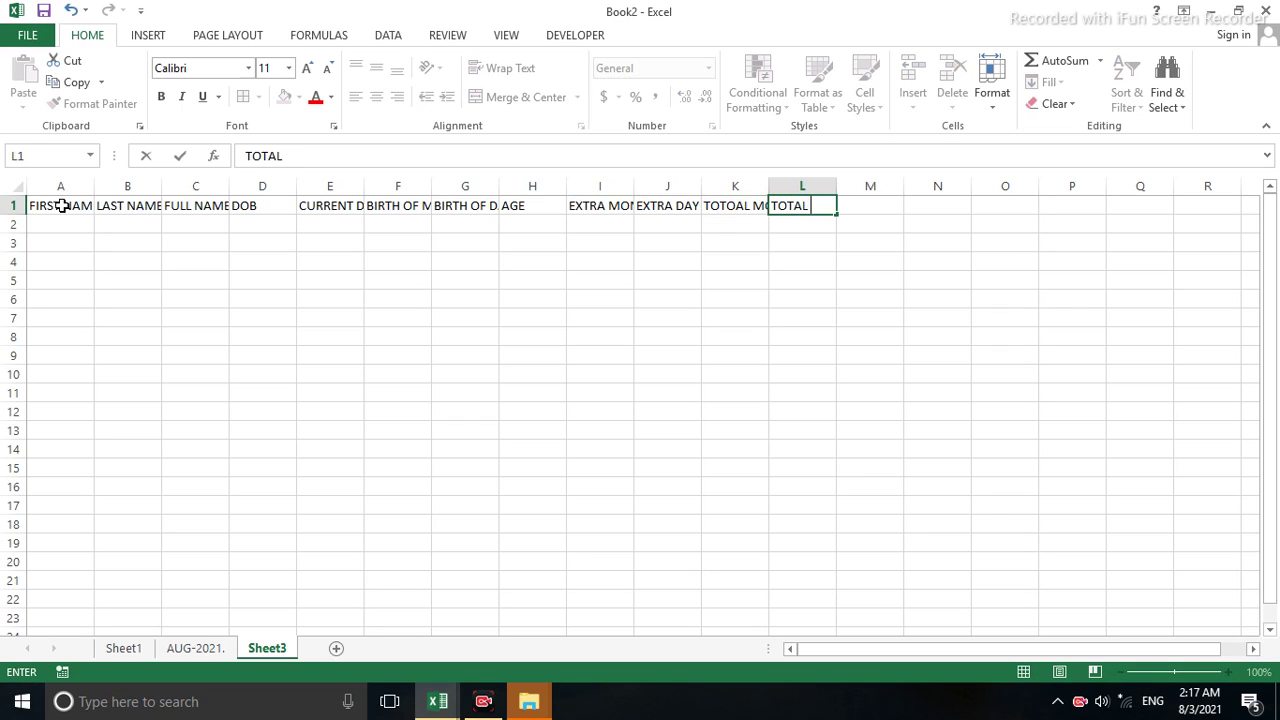
text(DAY)
key(Return)
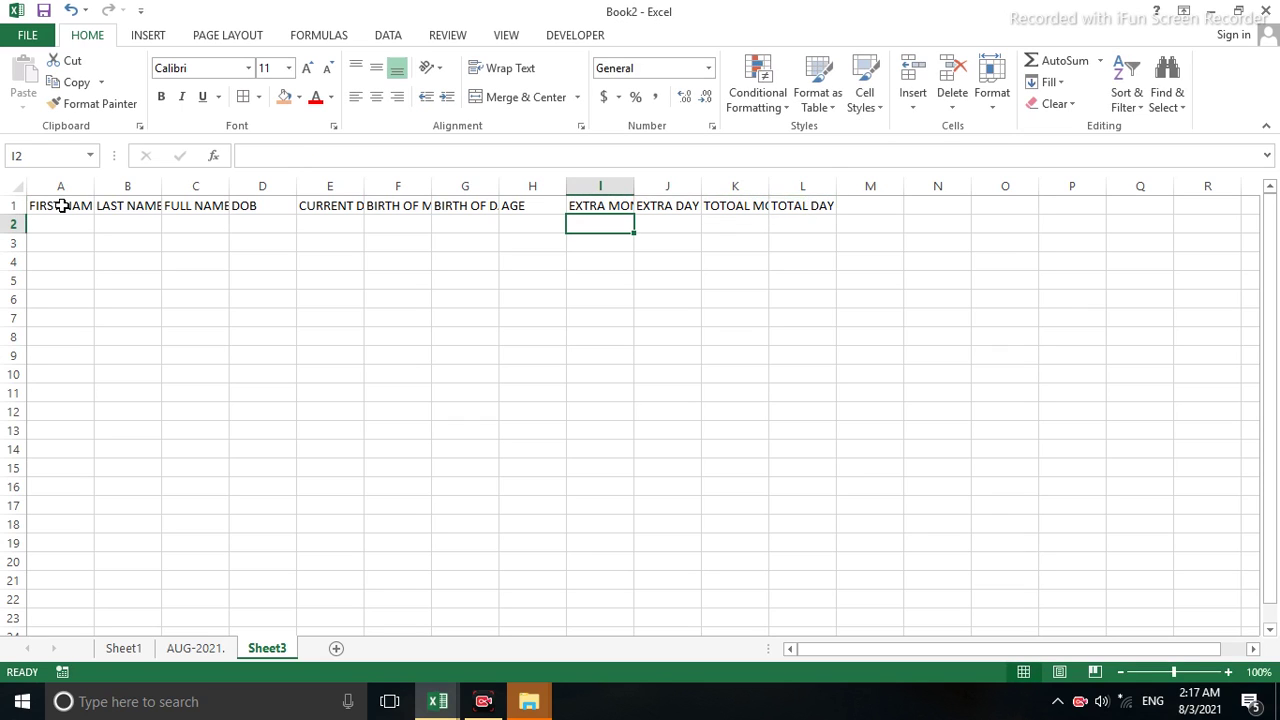
Widen columns A through L so every row-1 header from FIRST NAME to TOTAL DAY shows fully
drag(365, 186, 584, 186)
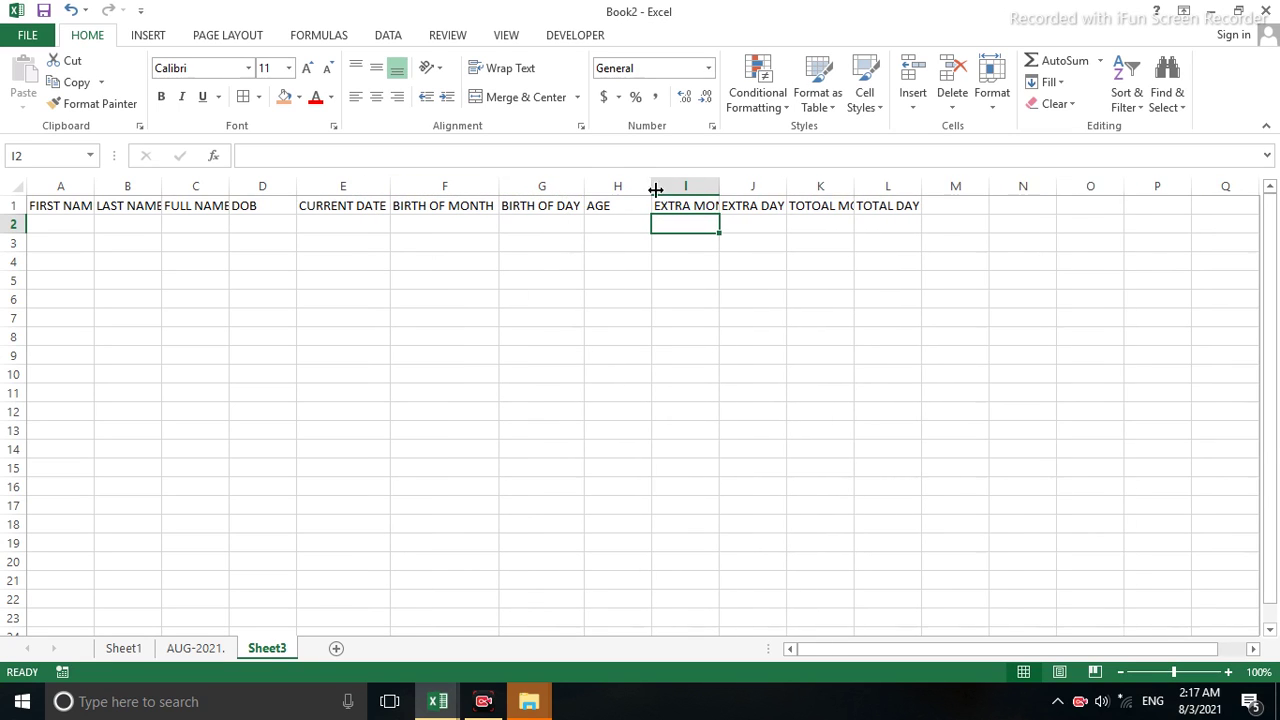
drag(719, 186, 984, 188)
click(990, 186)
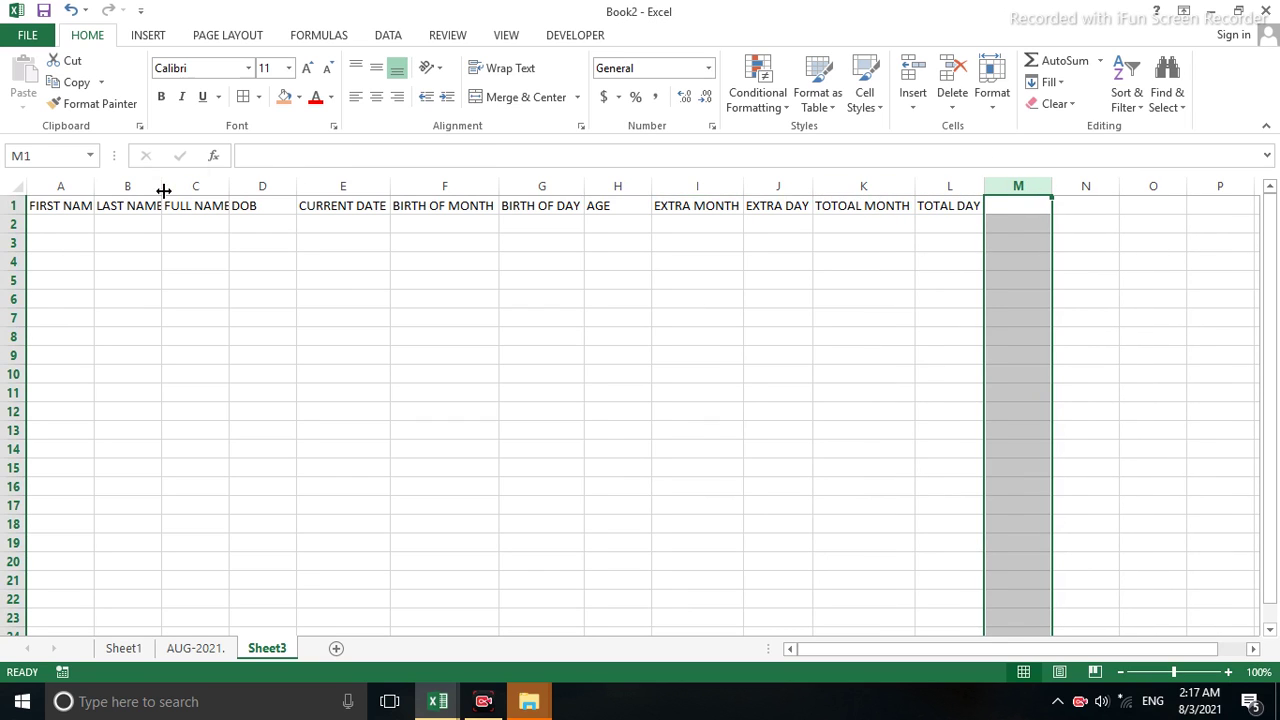
drag(163, 188, 170, 188)
drag(93, 188, 102, 188)
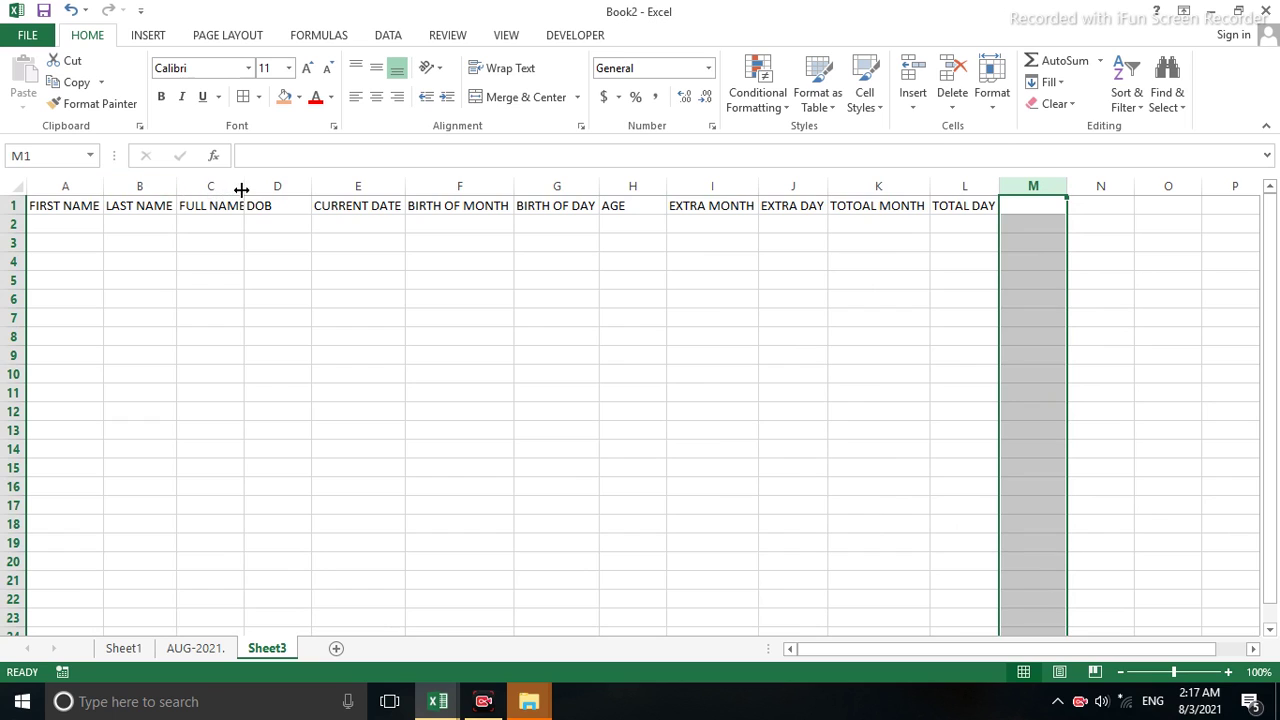
drag(244, 188, 250, 188)
click(70, 224)
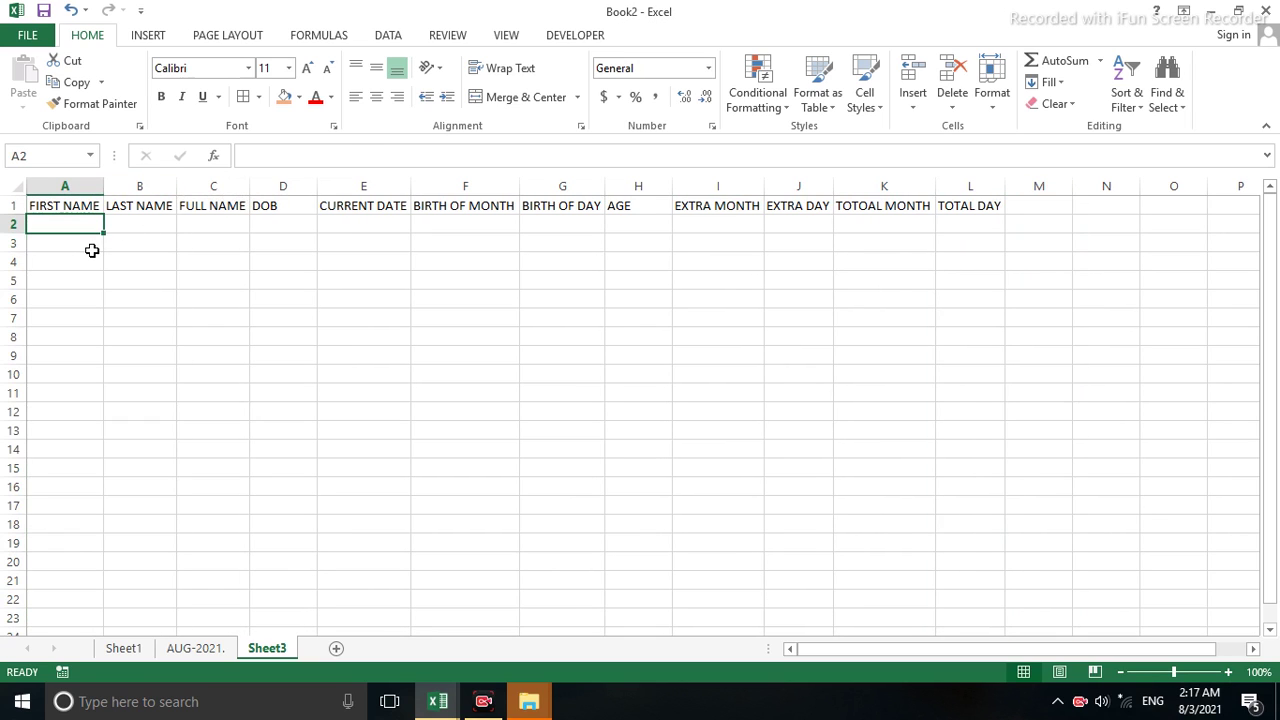
Enter a sample first name in A2 and last name in B2, then widen column C further
text(R)
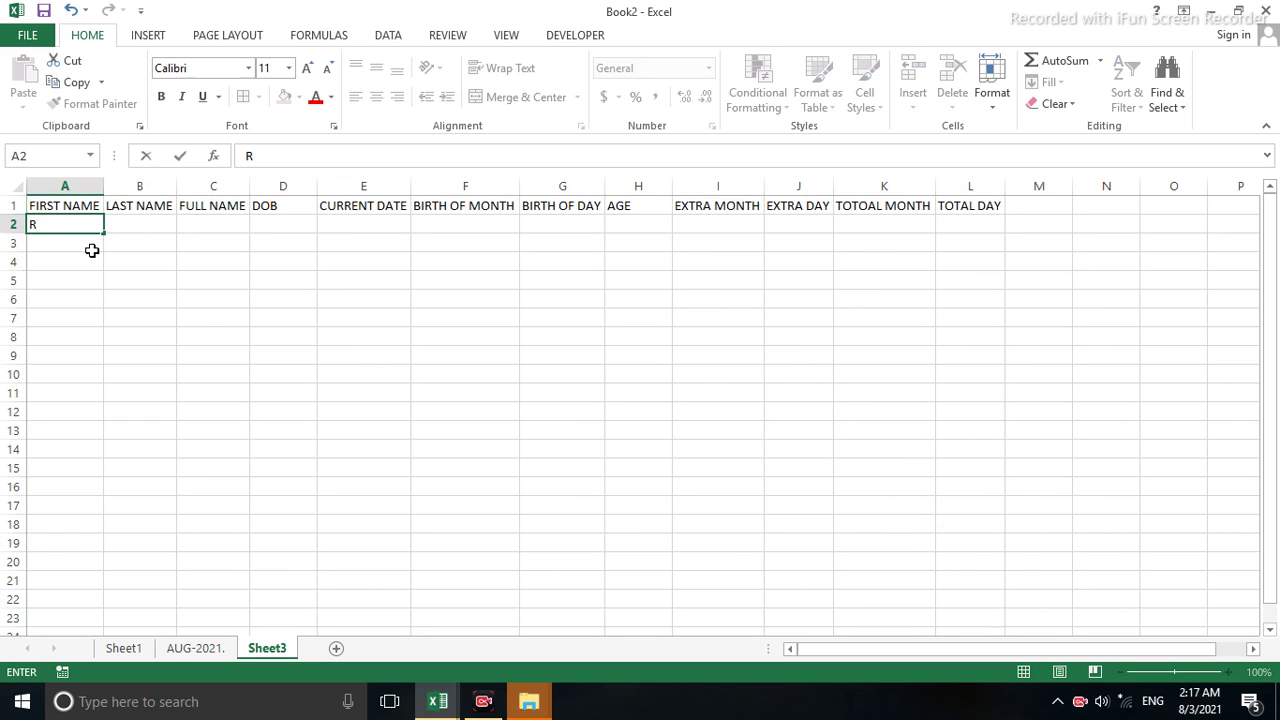
text(AJ)
key(Tab)
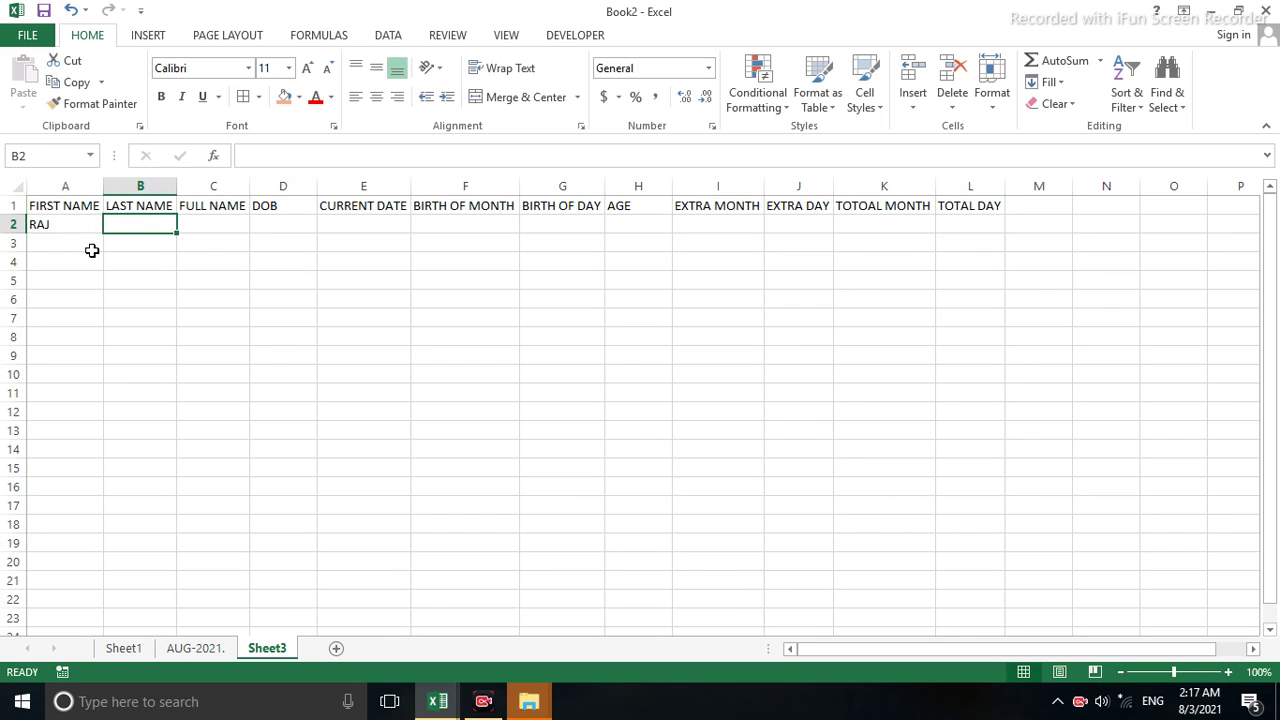
text(KUMAR)
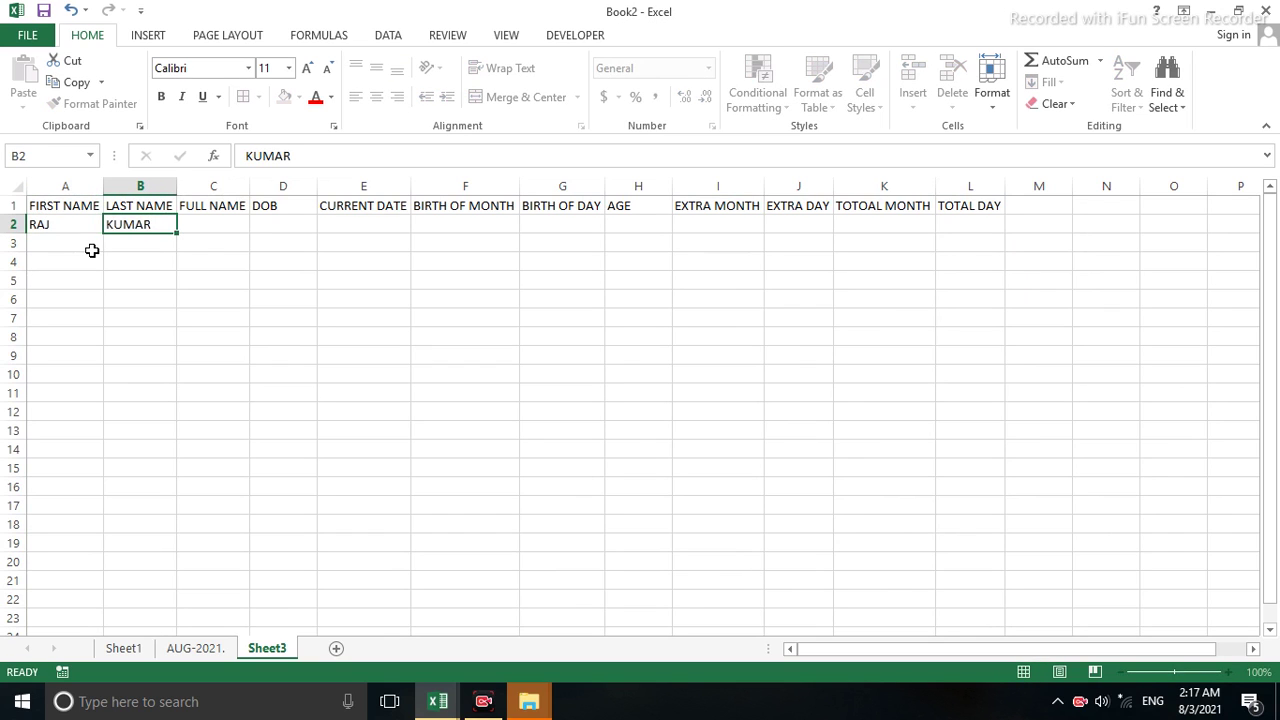
key(Tab)
drag(250, 187, 320, 197)
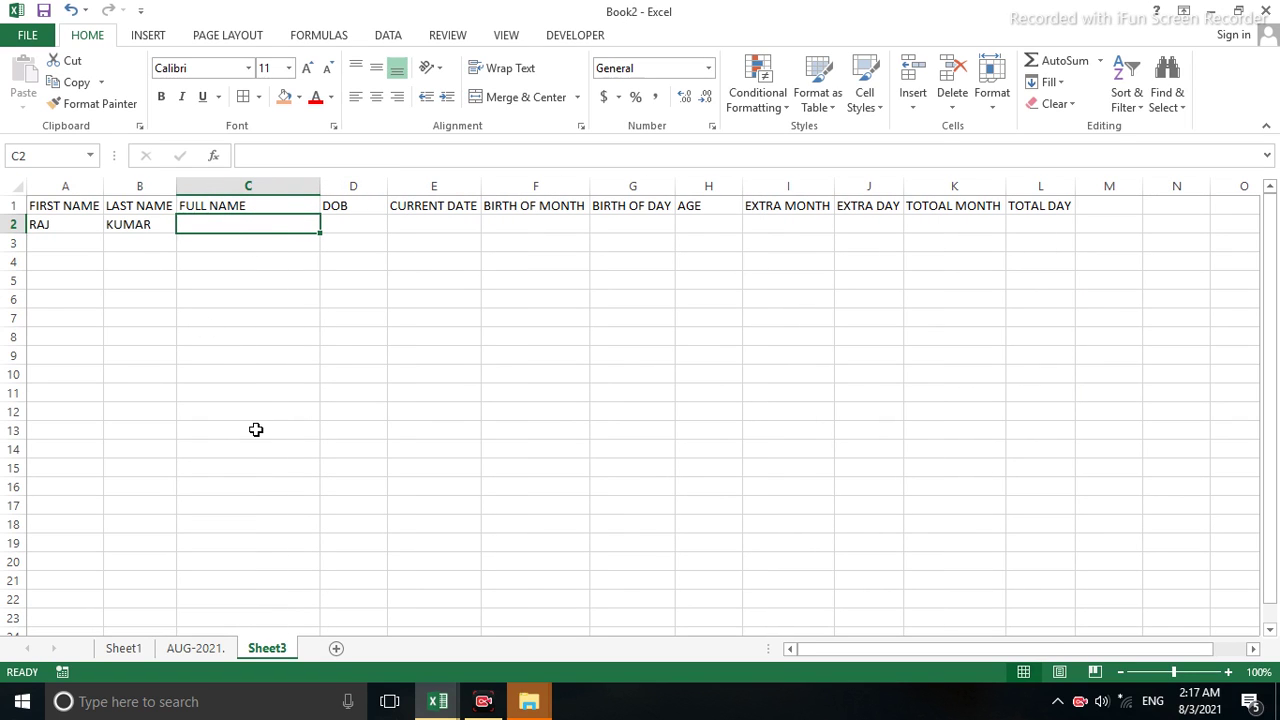
Enter =CONCATENATE(A2," ",B2) in C2 to join the first and last names with a space
text(=)
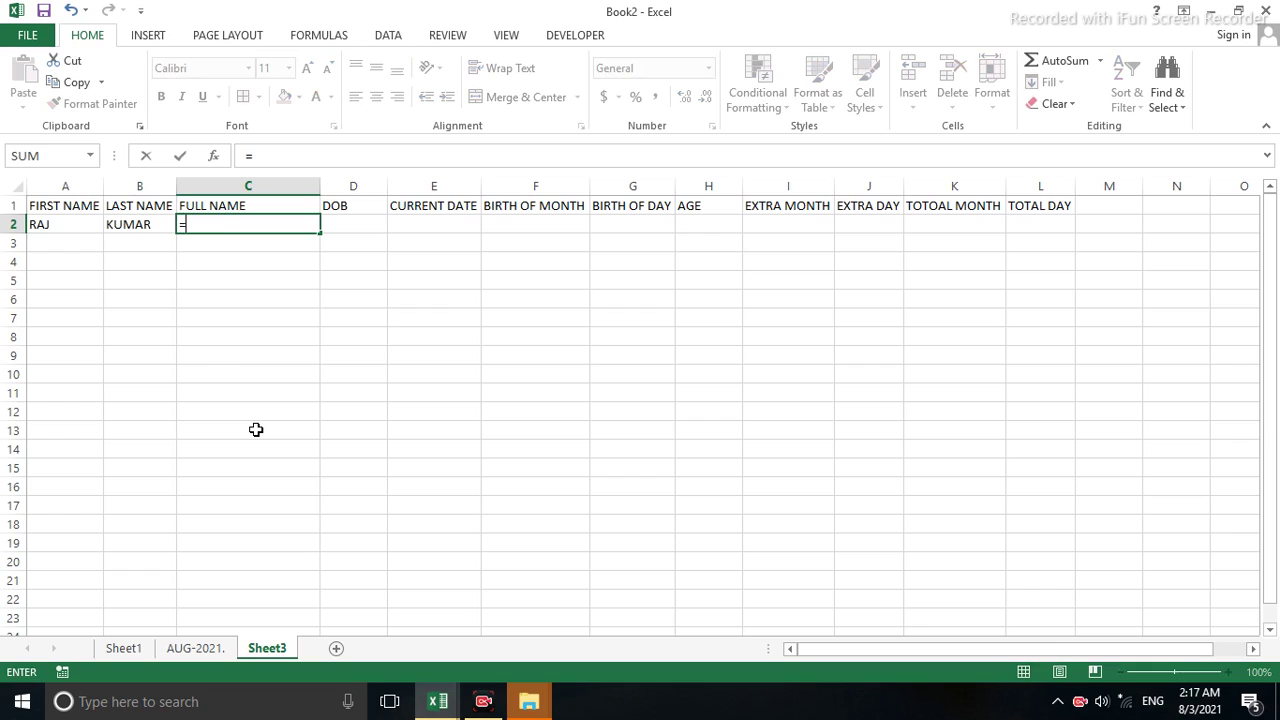
text(CON)
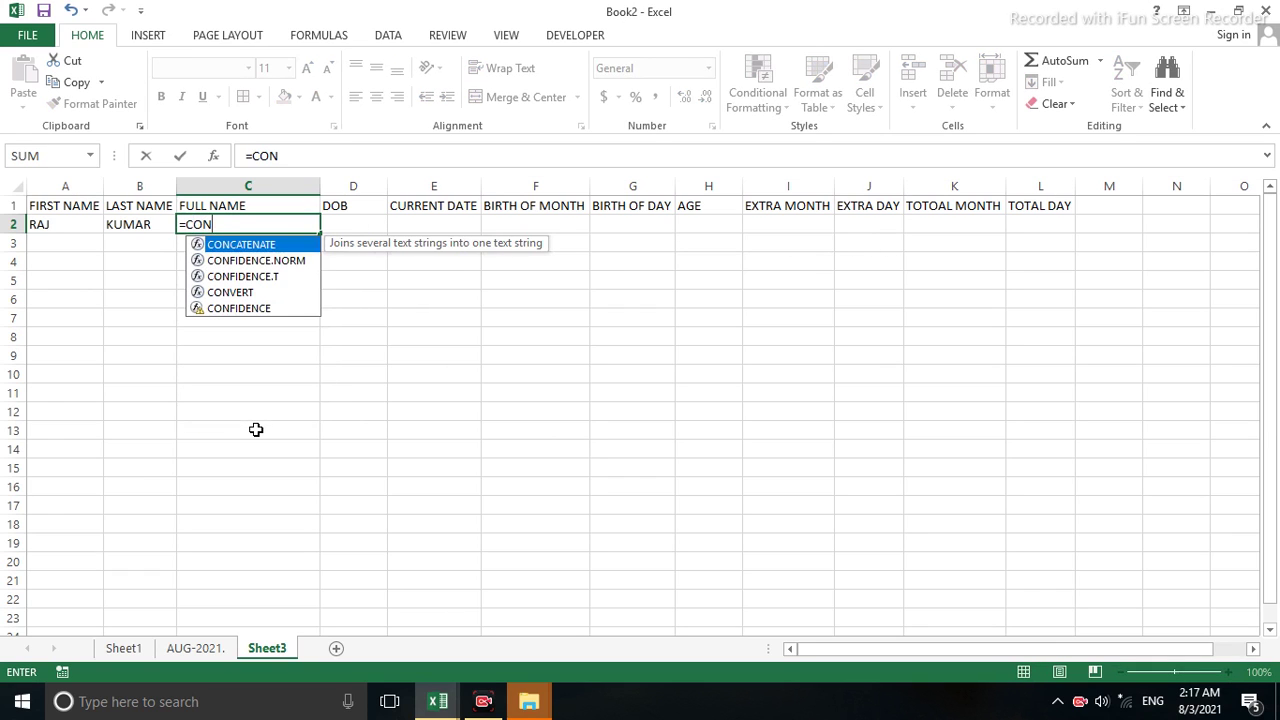
key(Tab)
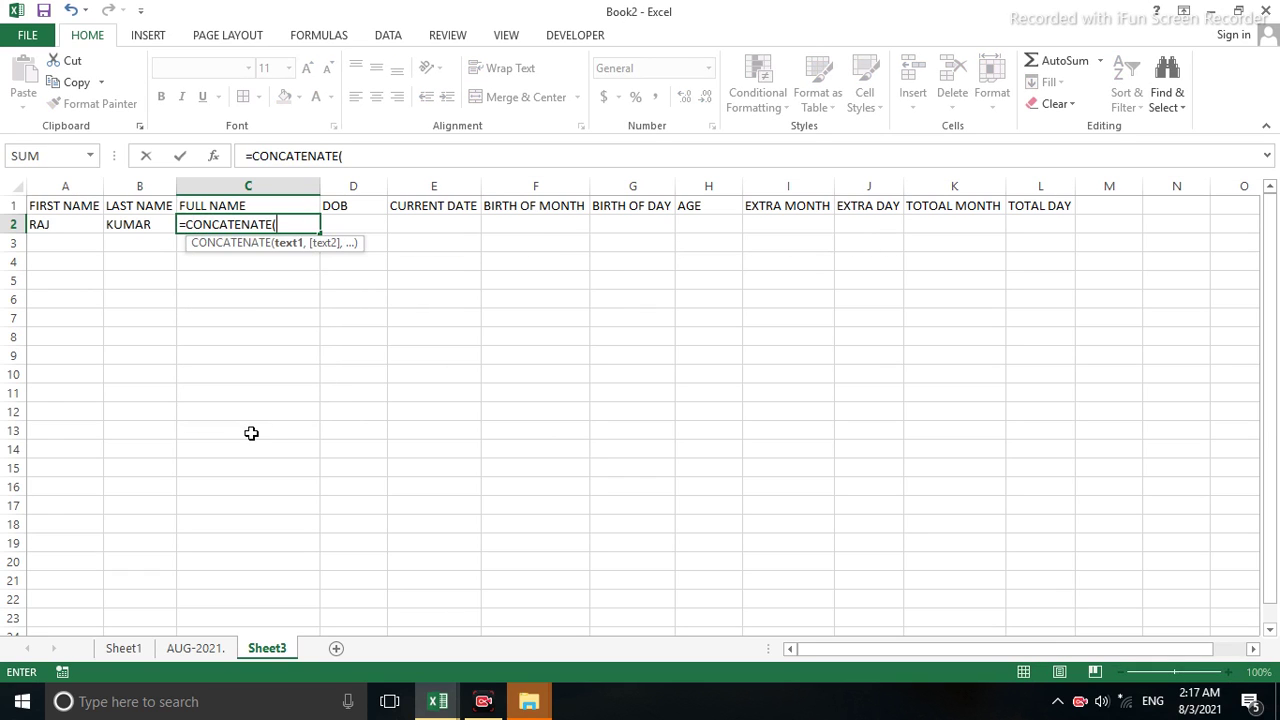
click(62, 224)
text(,)
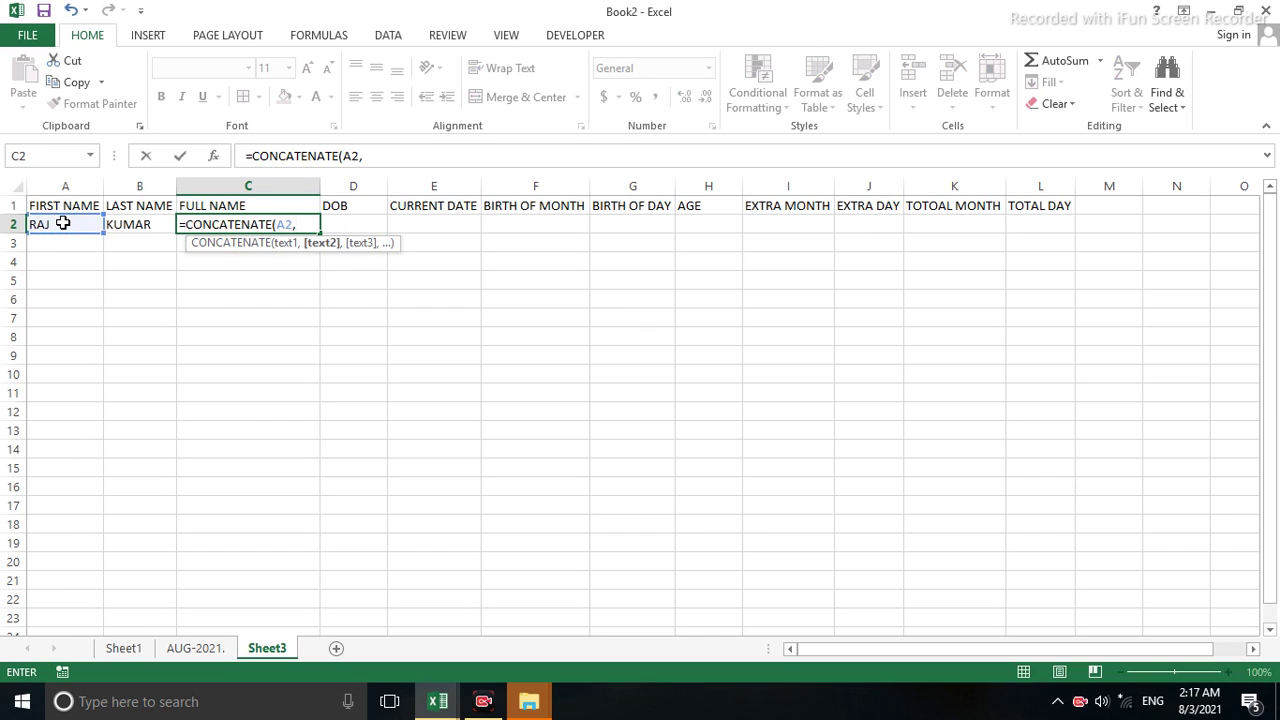
text(")
text( ")
text(,)
click(135, 224)
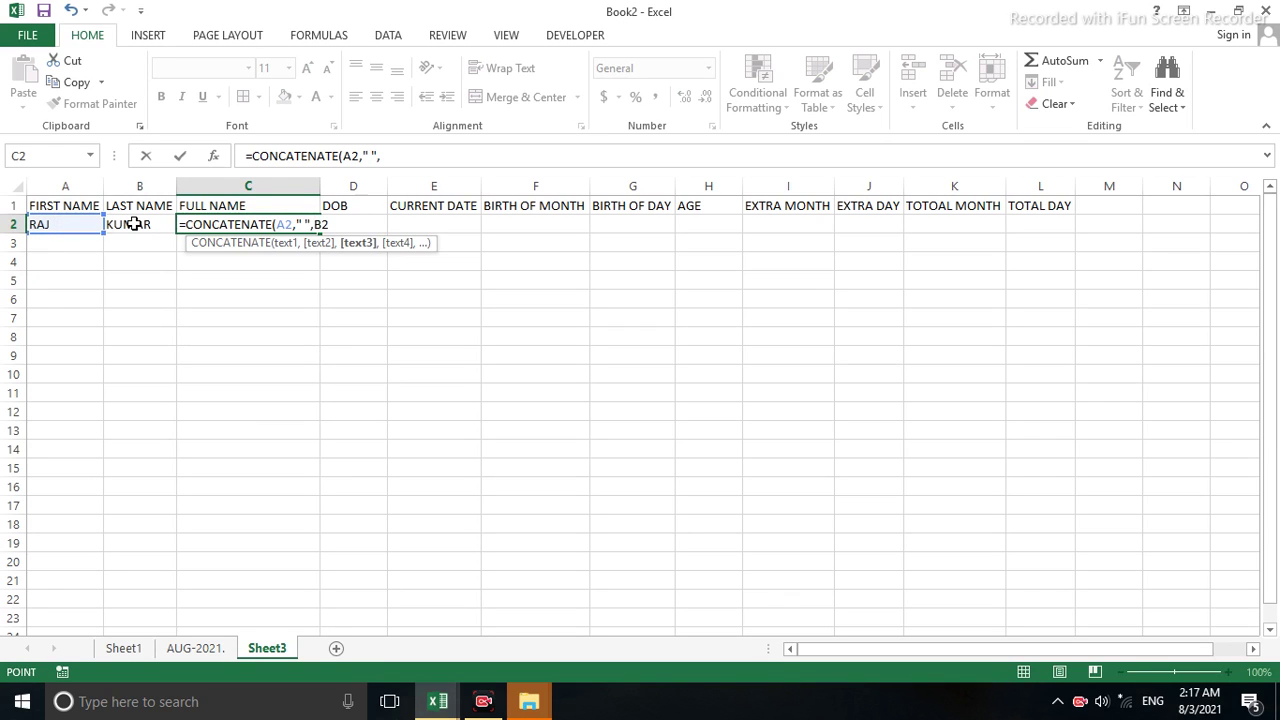
key(Return)
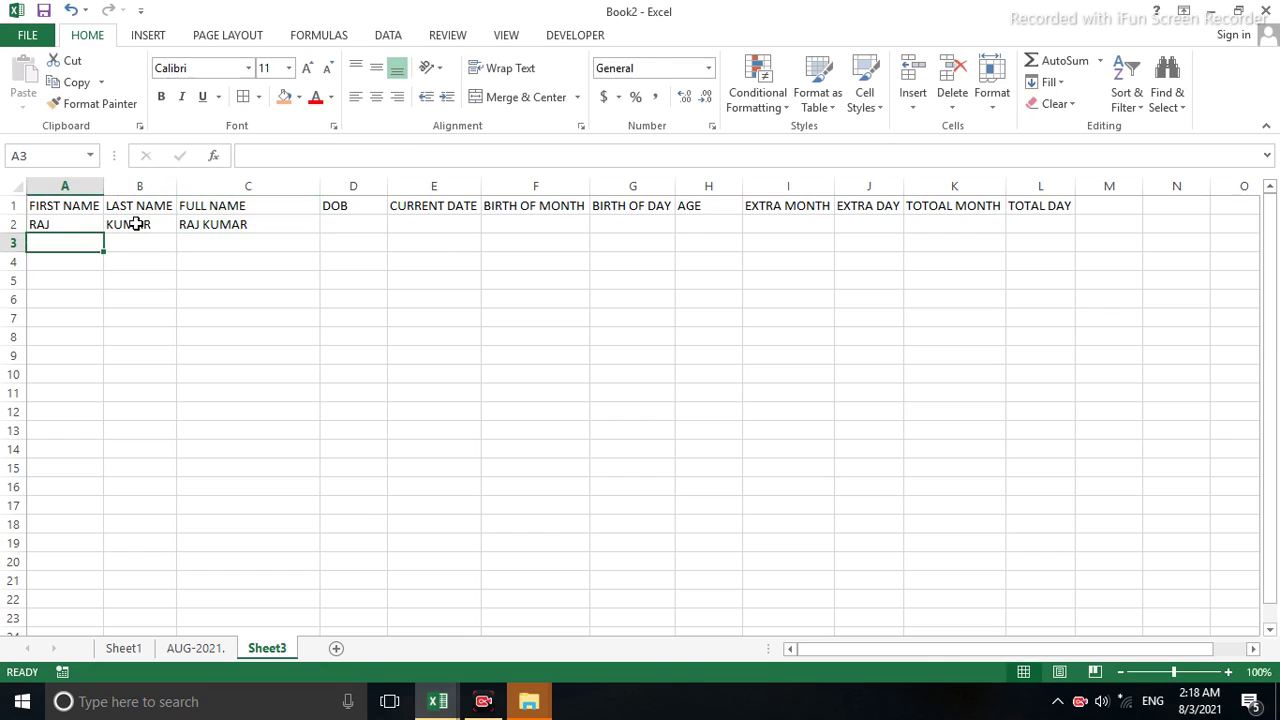
click(82, 225)
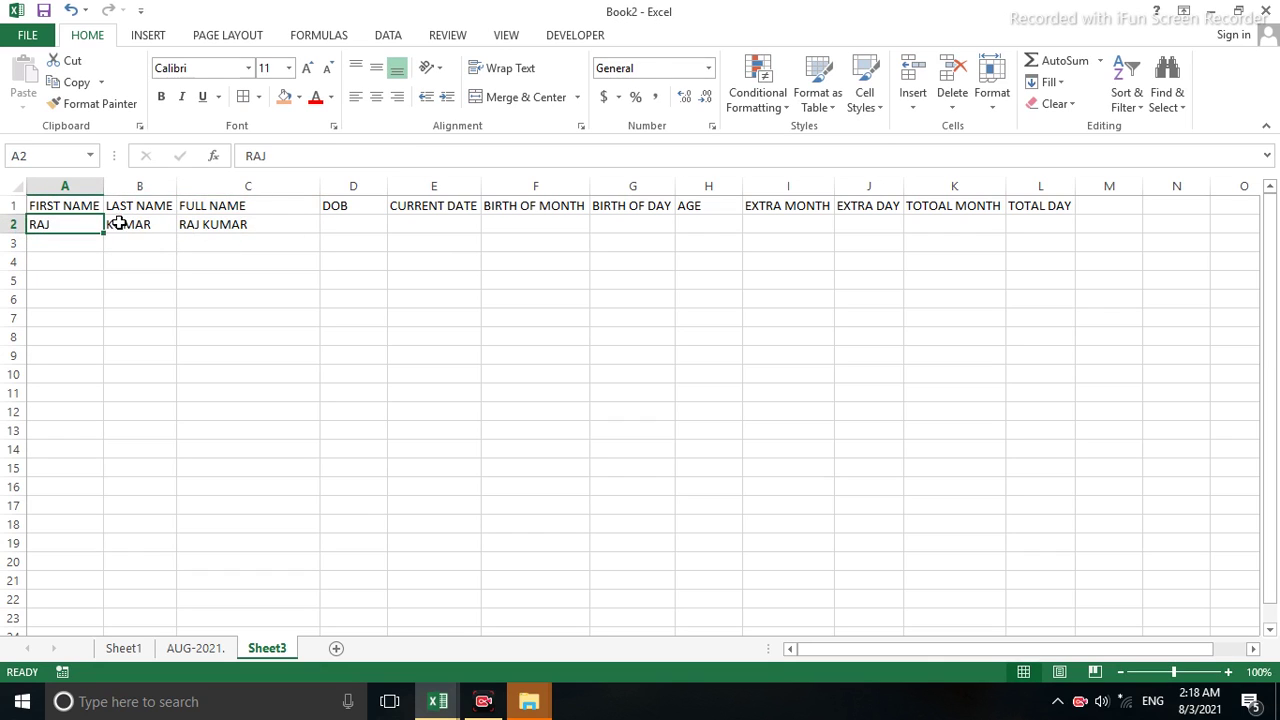
click(119, 224)
click(209, 224)
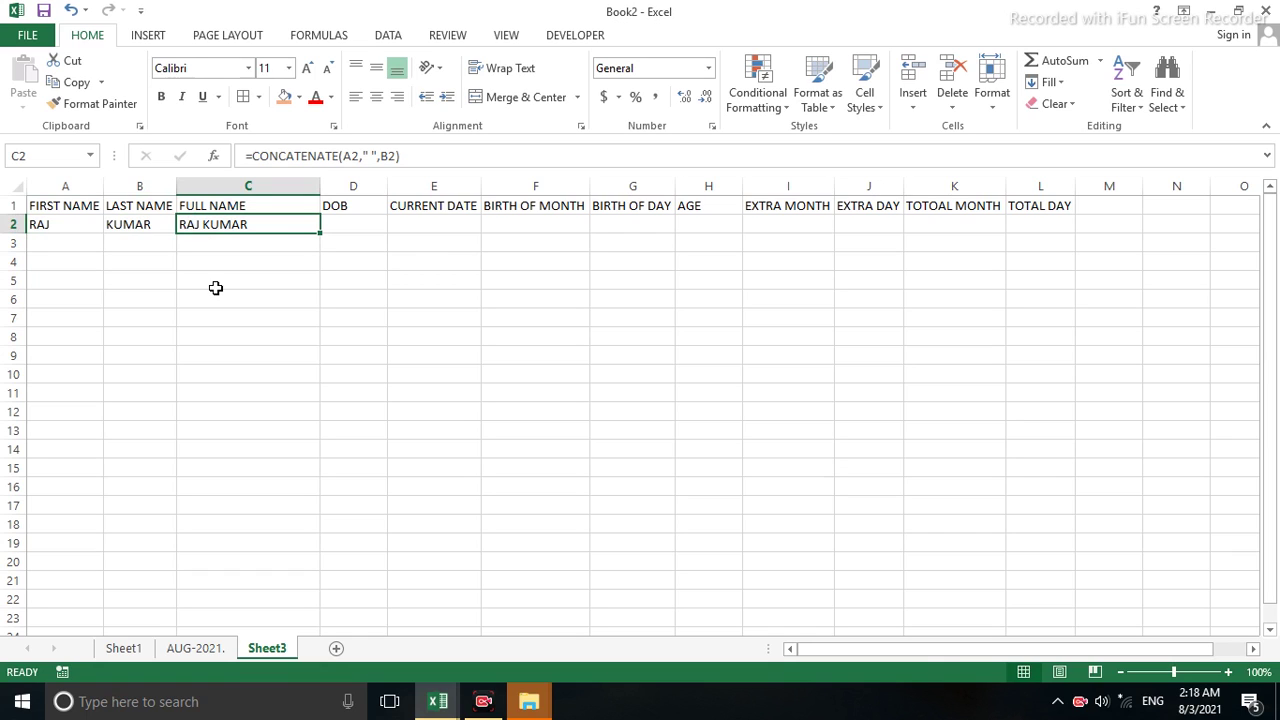
click(338, 222)
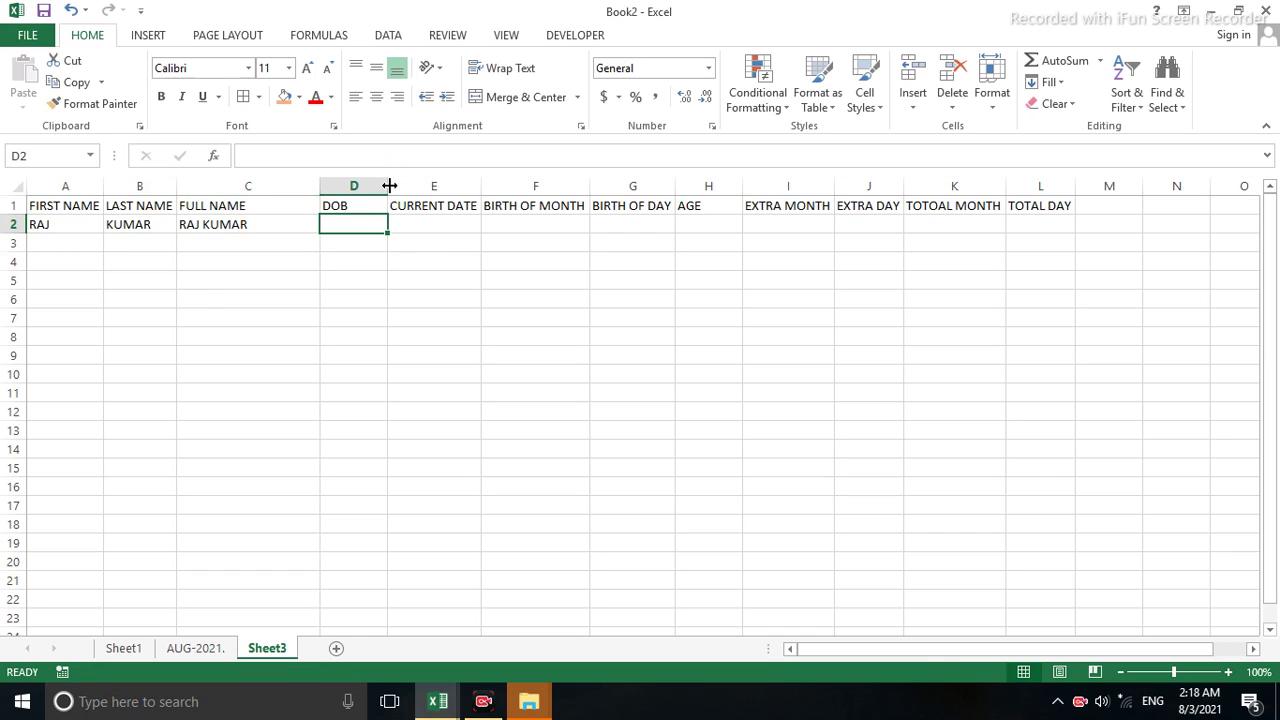
Widen column D, enter 18-JAN-2000 as the DOB in D2, and type =TODAY() into E2
drag(389, 186, 418, 186)
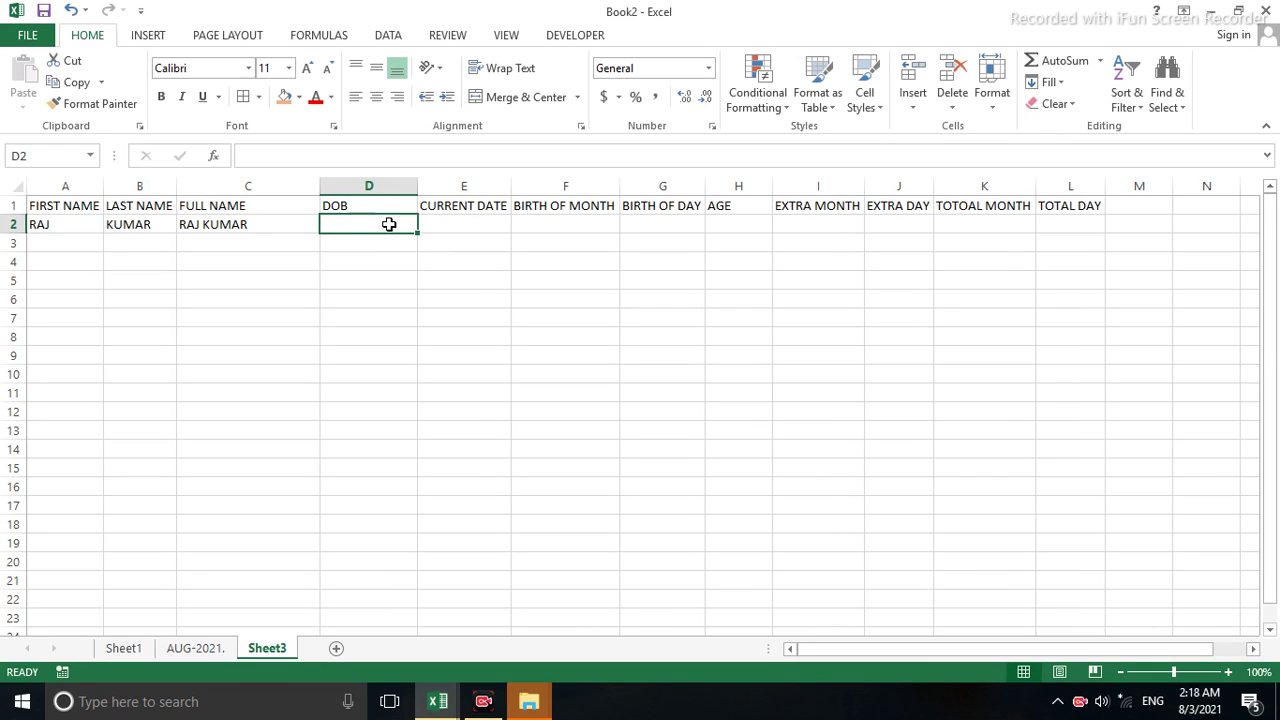
text(18)
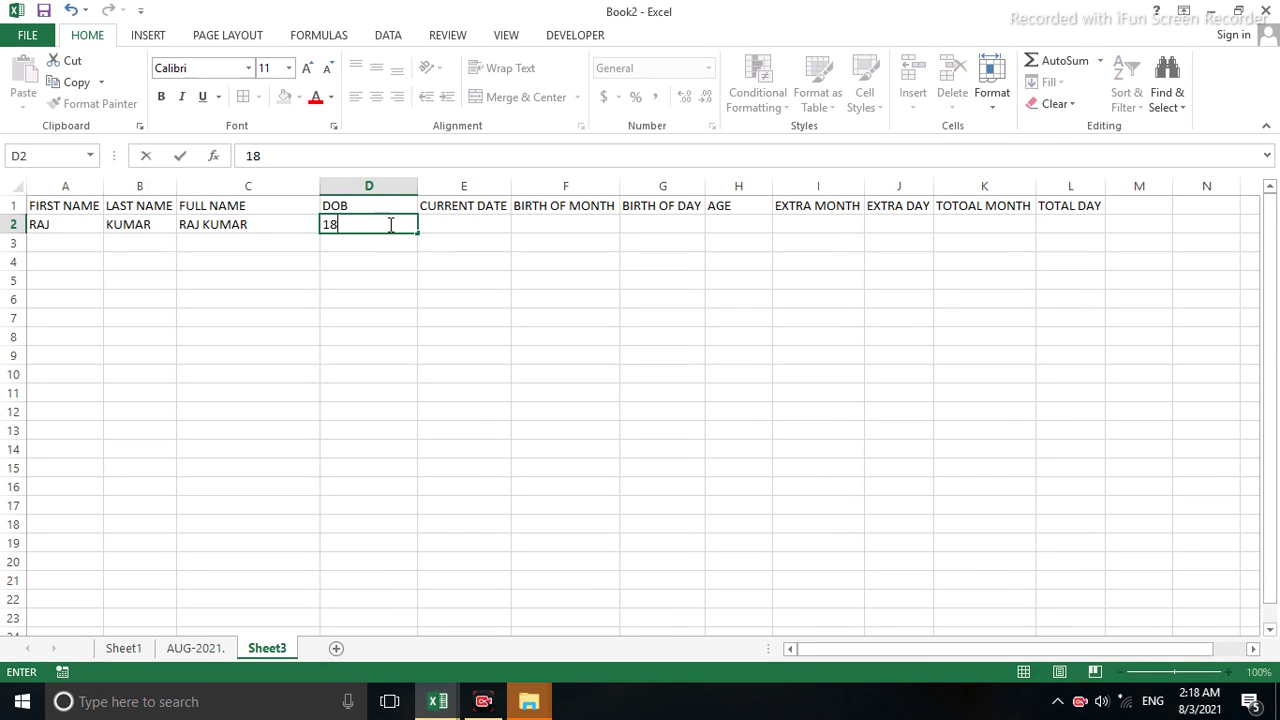
text(-J)
text(AN-20)
text(00)
key(Return)
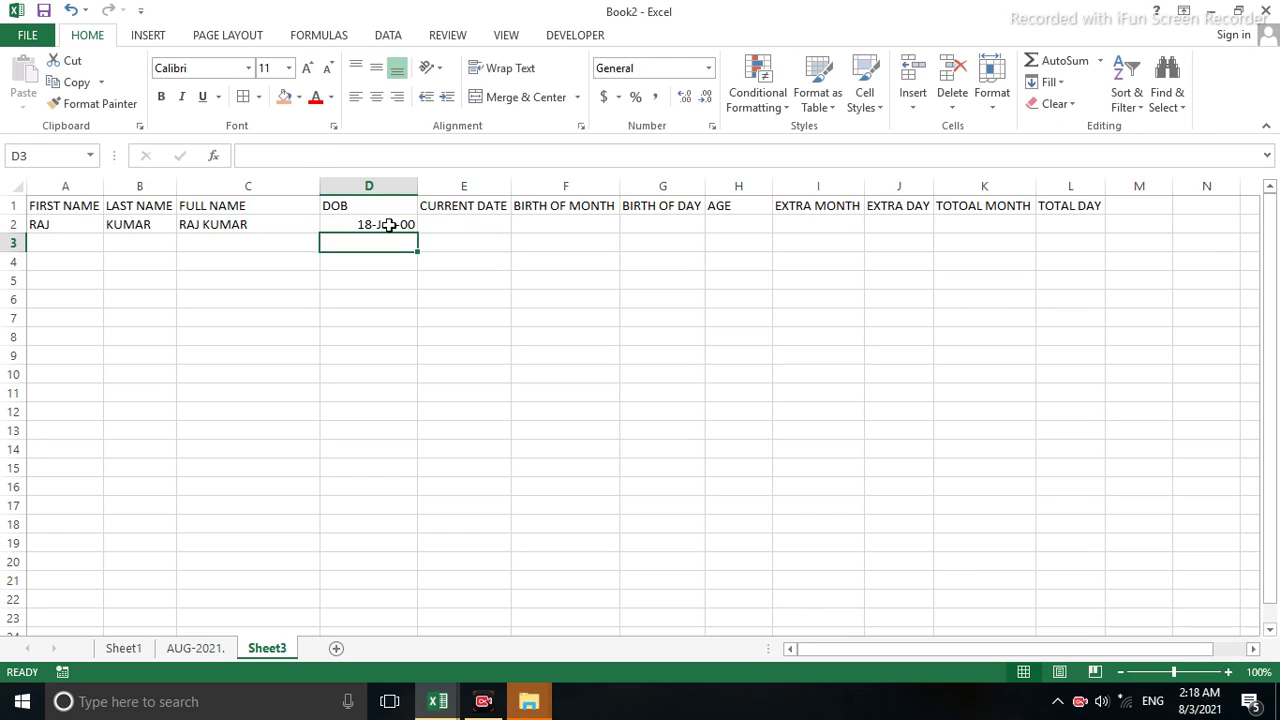
click(445, 218)
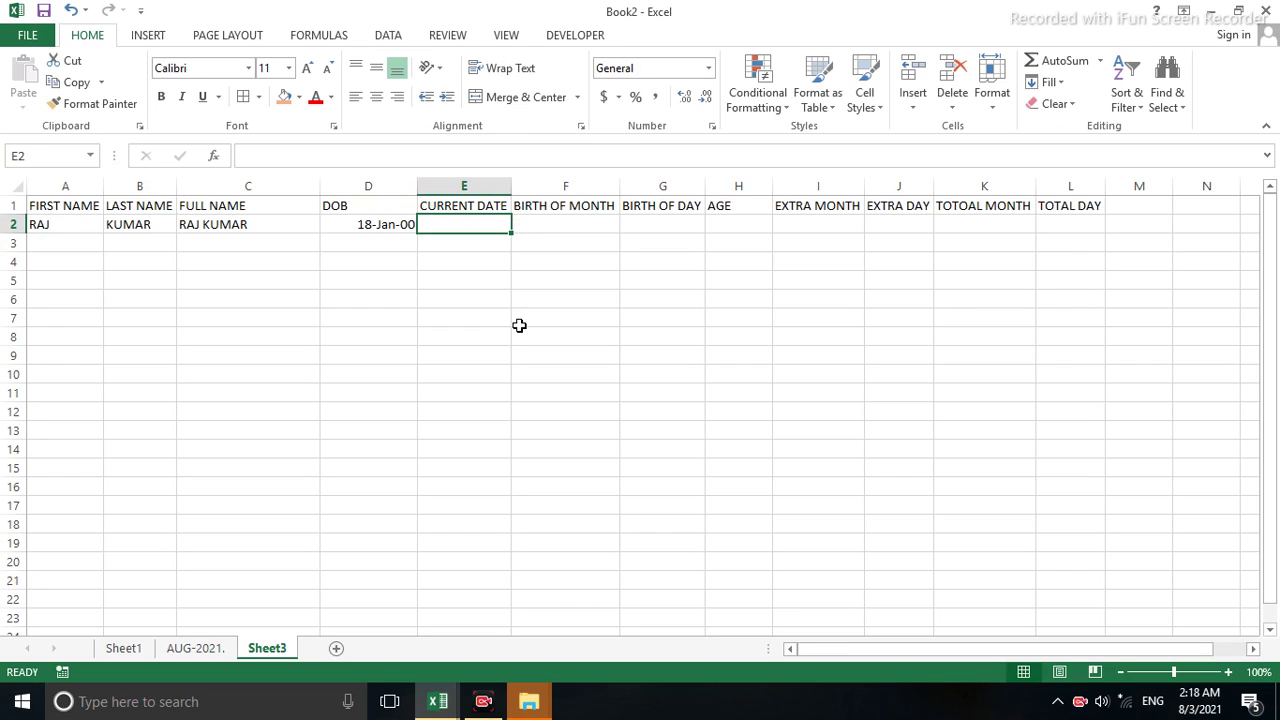
text(=TOD)
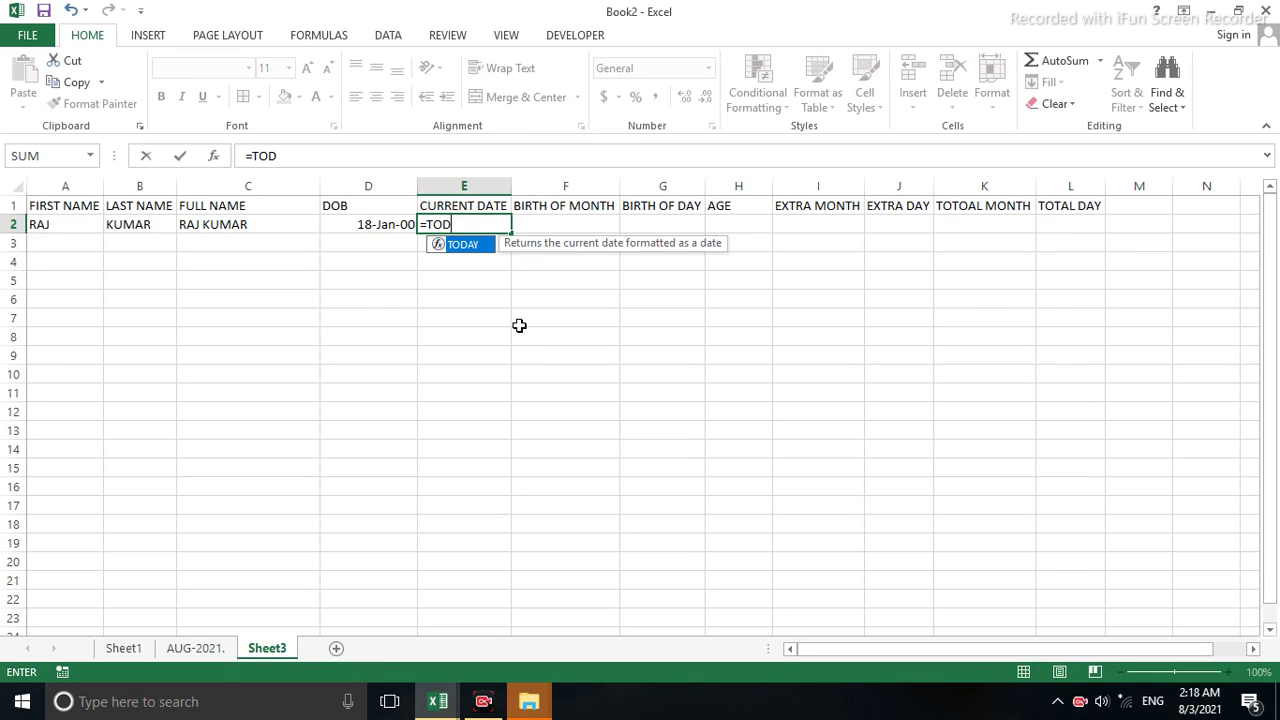
text(AY()
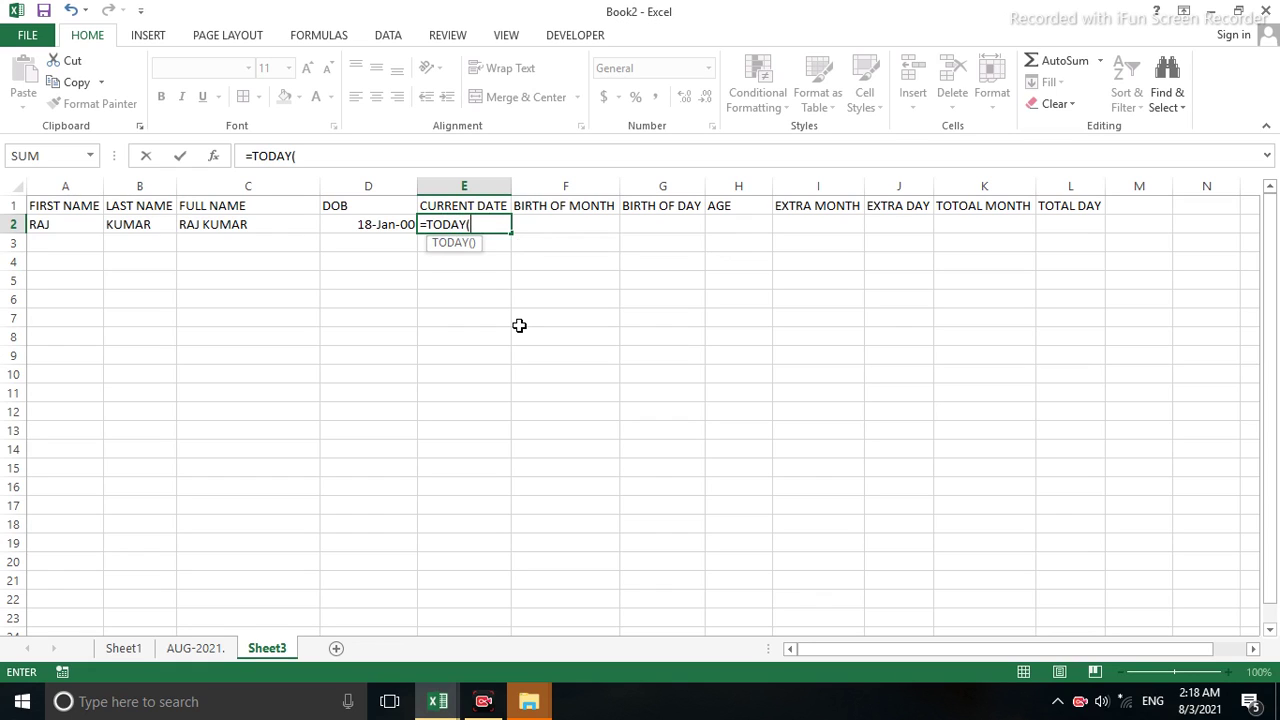
text())
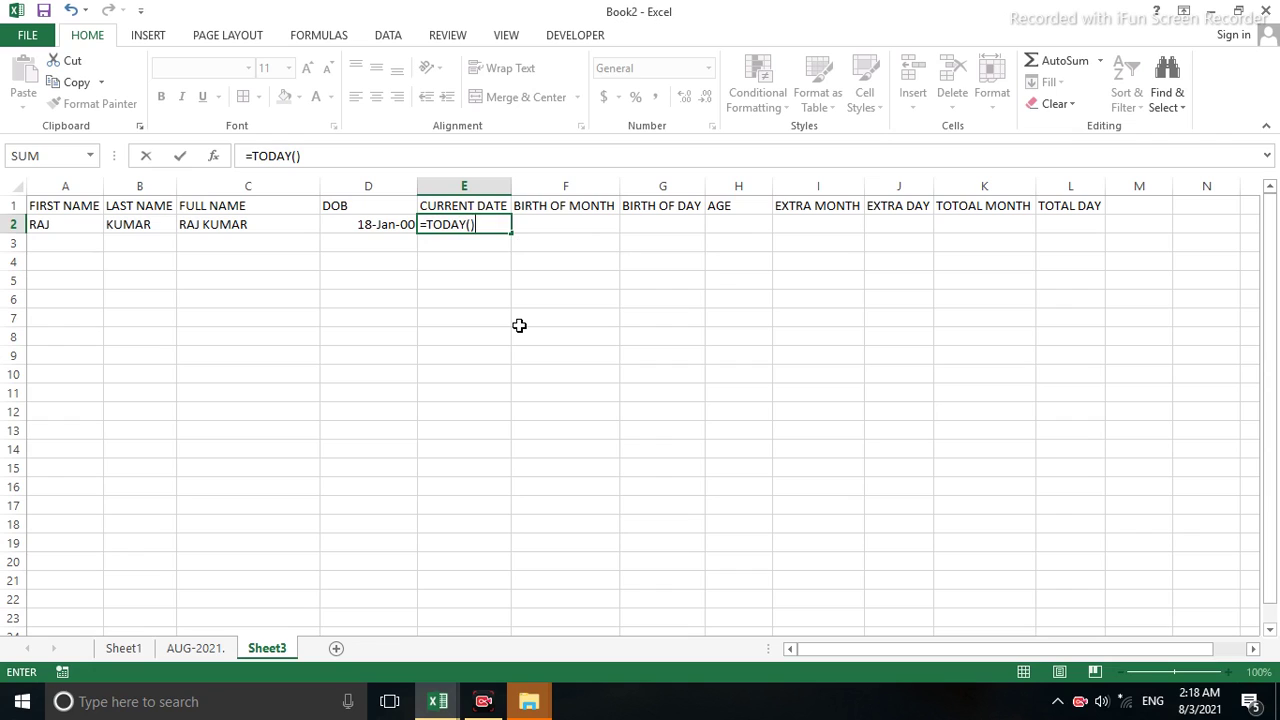
Commit =TODAY() in E2 so the current date shows 8/3/2021
key(Return)
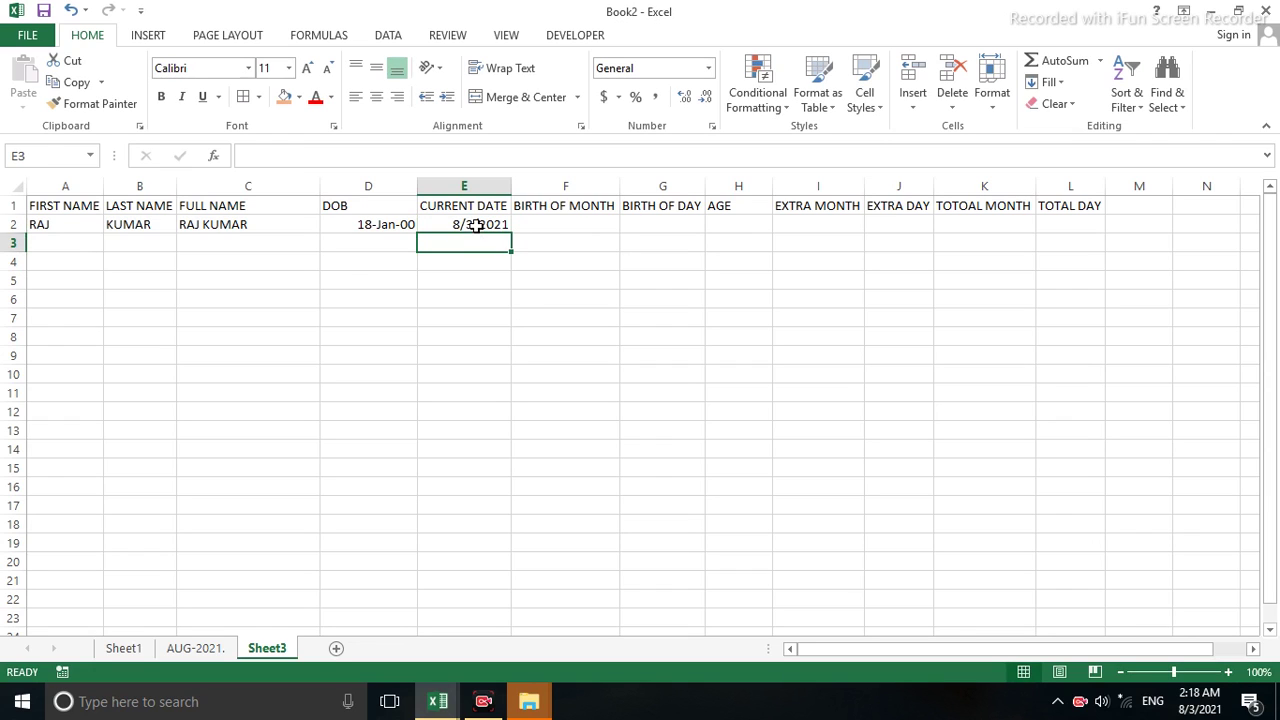
click(548, 220)
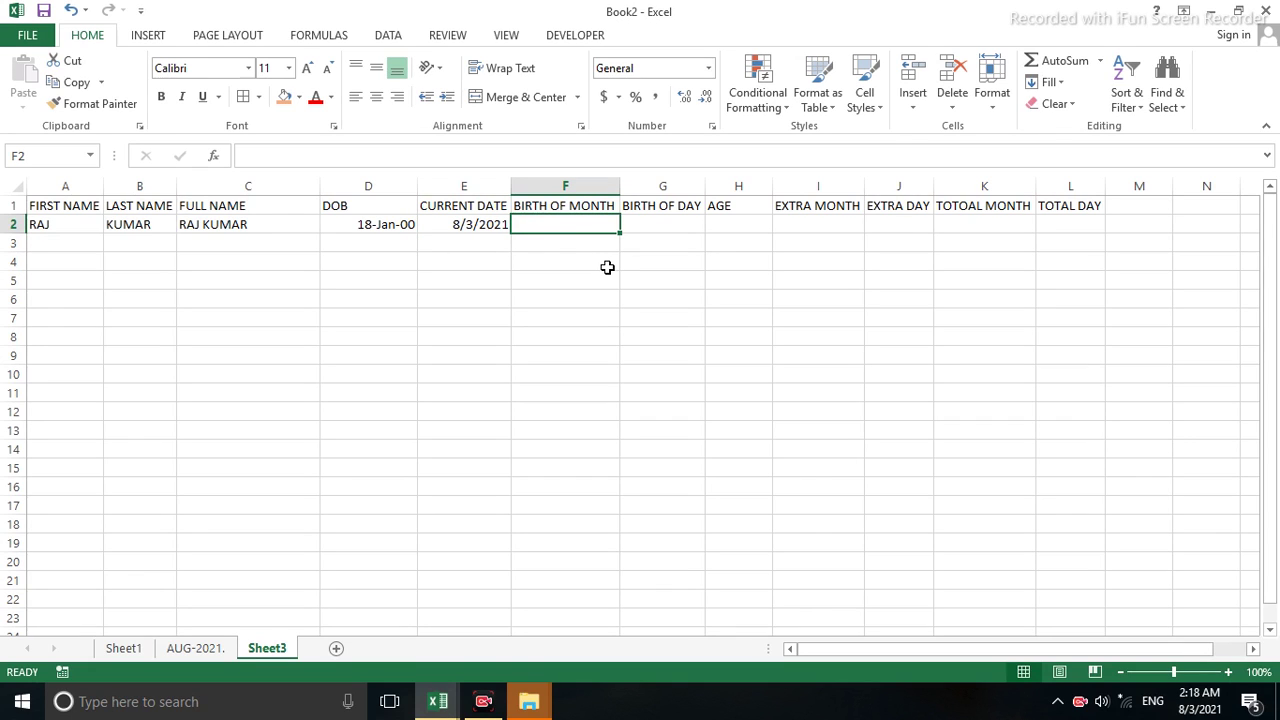
Enter =TEXT(D2,"MMMM") in F2 to display the birth month as January
text(=)
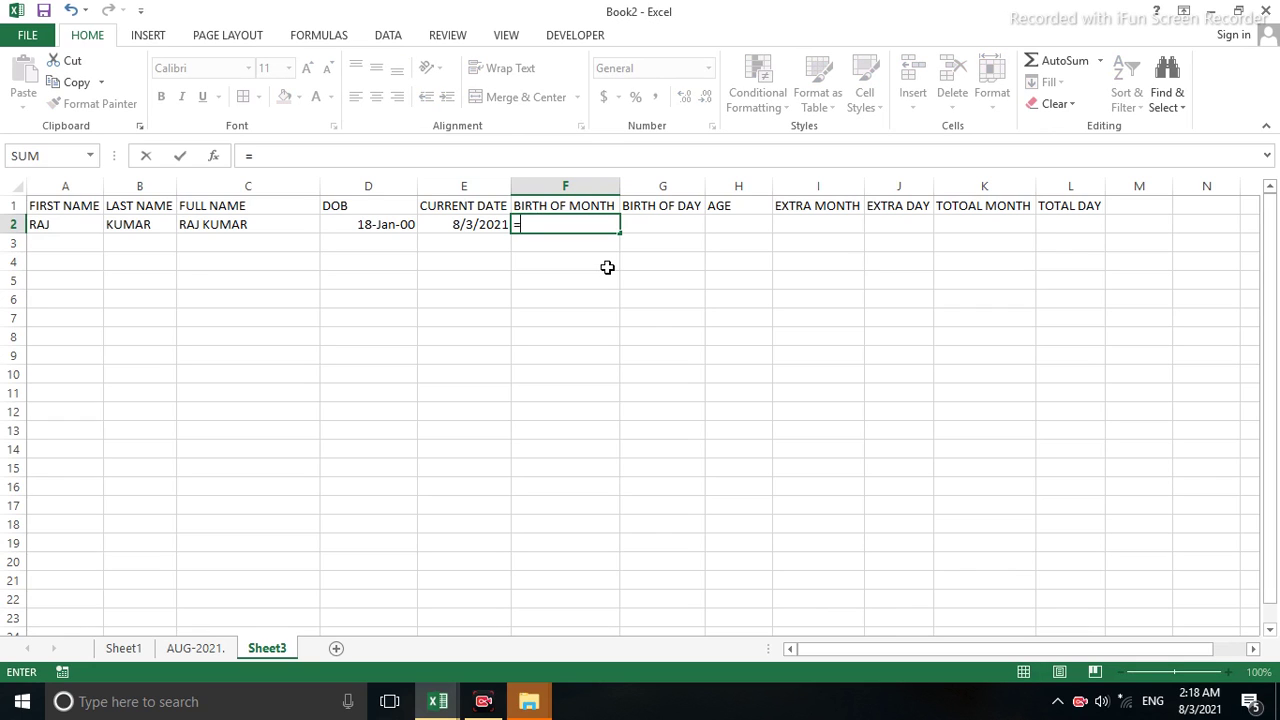
text(TE)
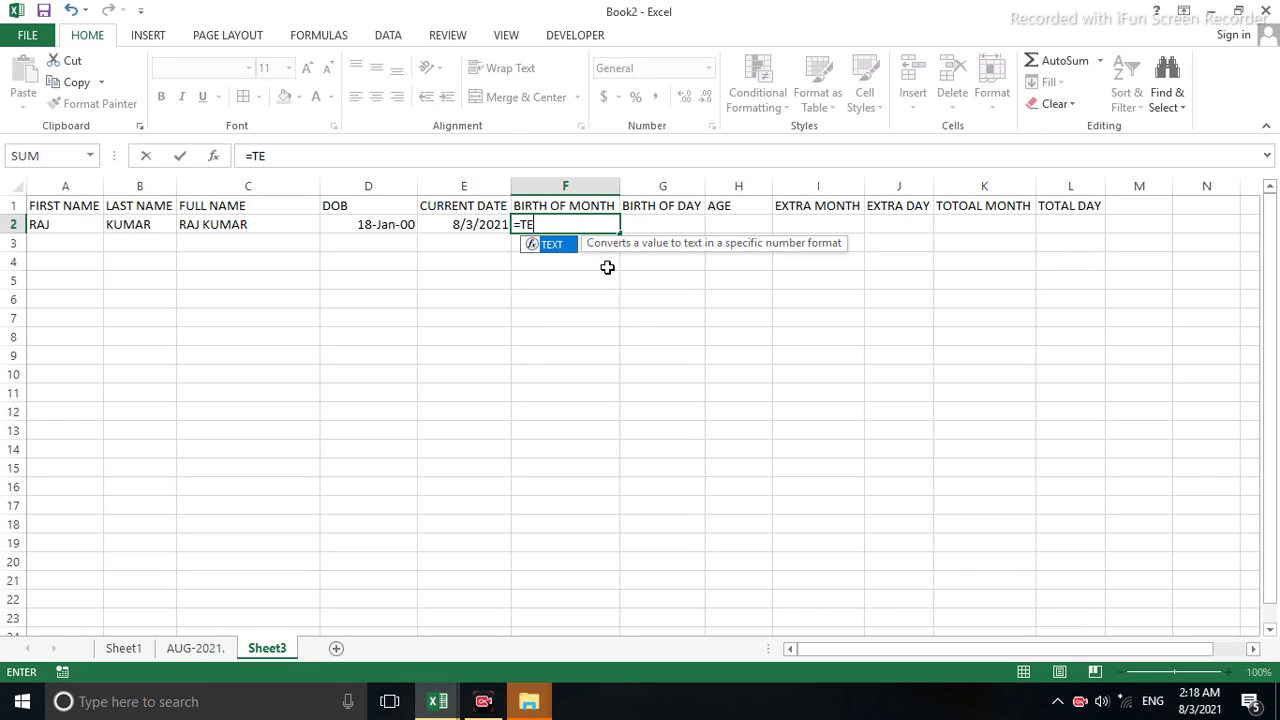
text(XT()
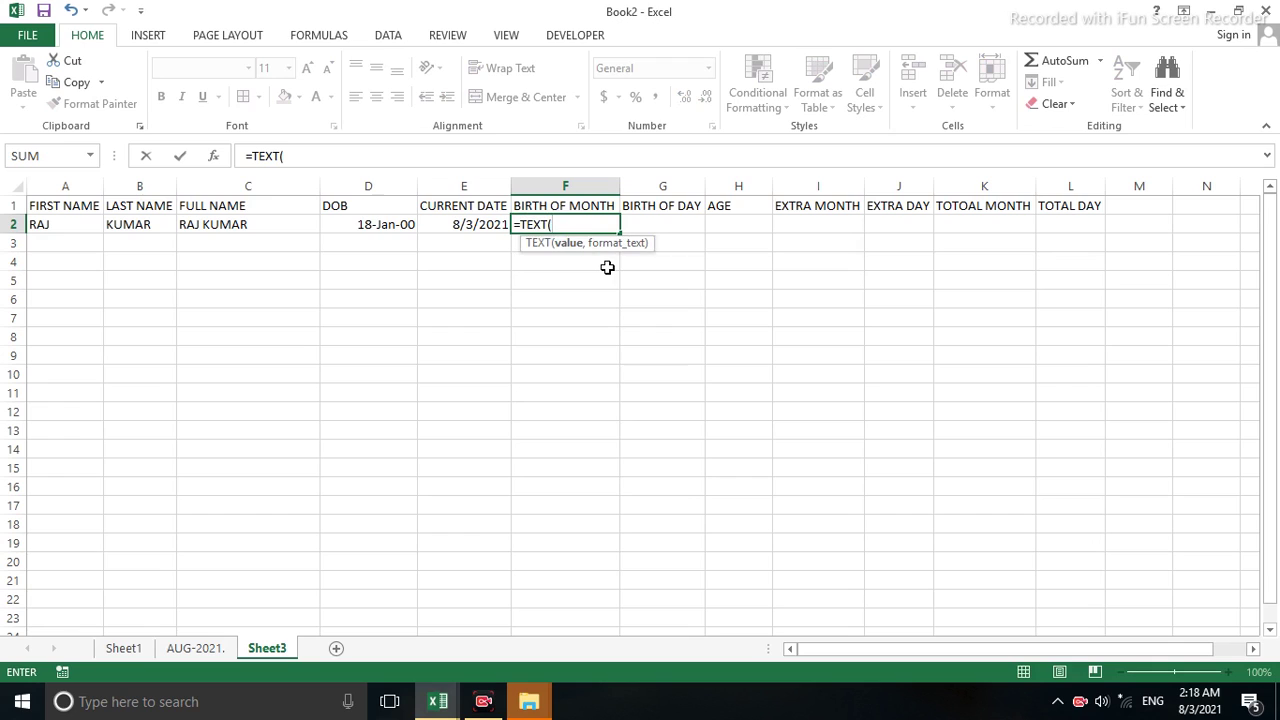
click(369, 228)
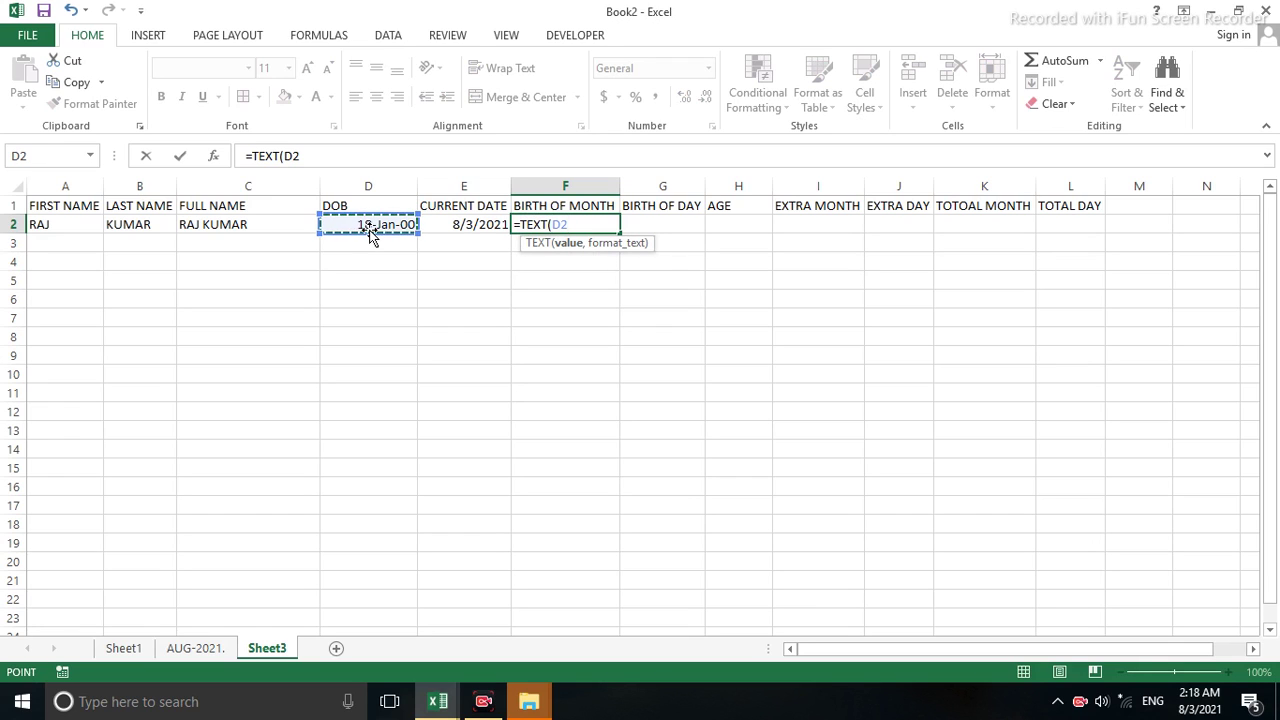
text(,")
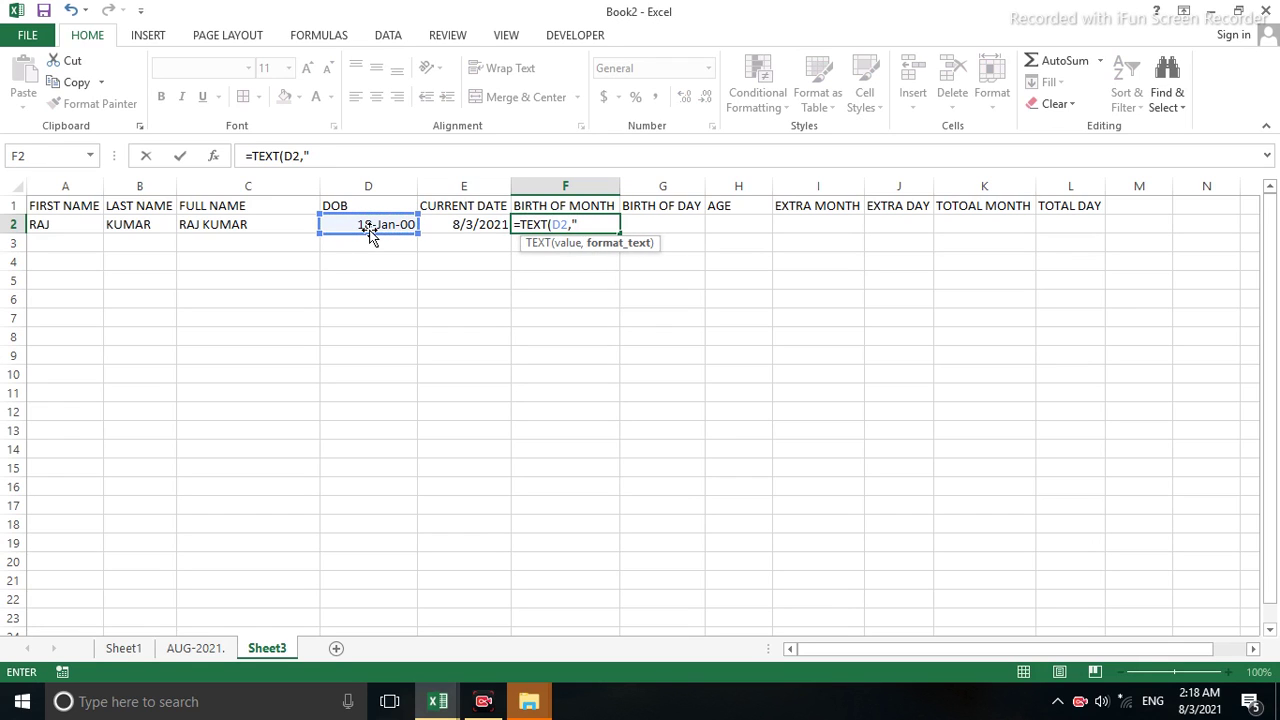
text(MMMM)
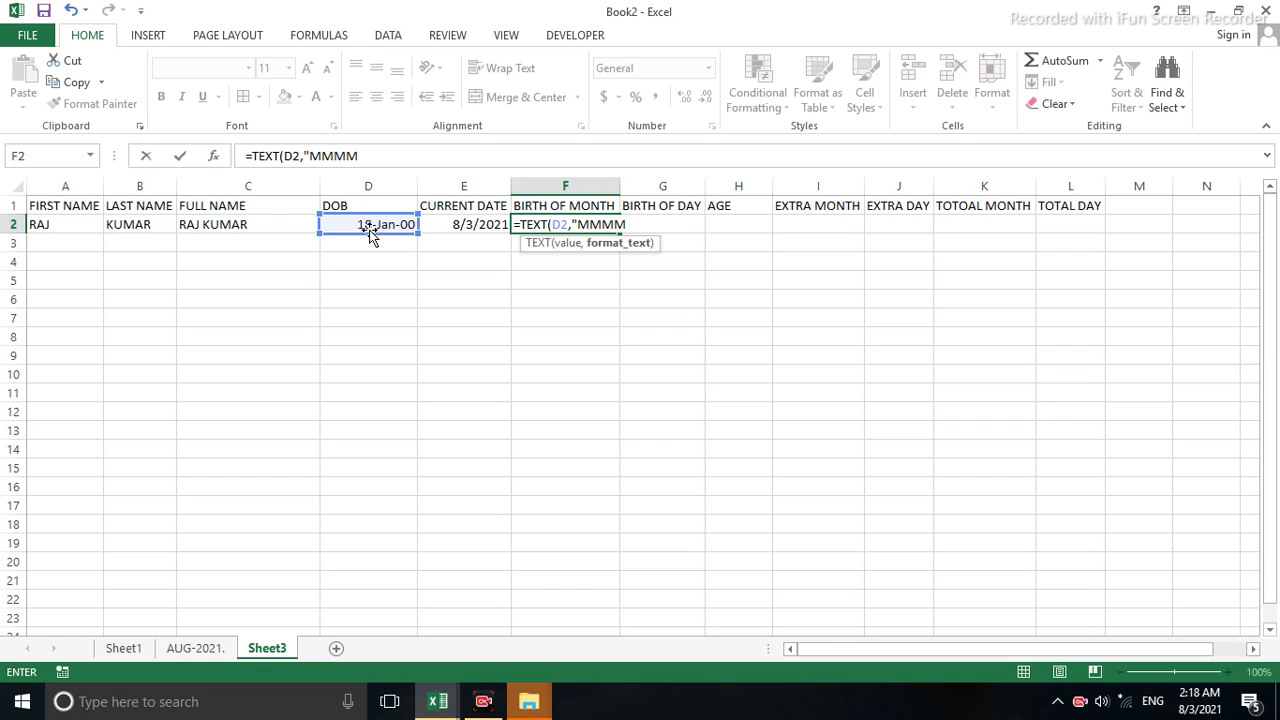
text("))
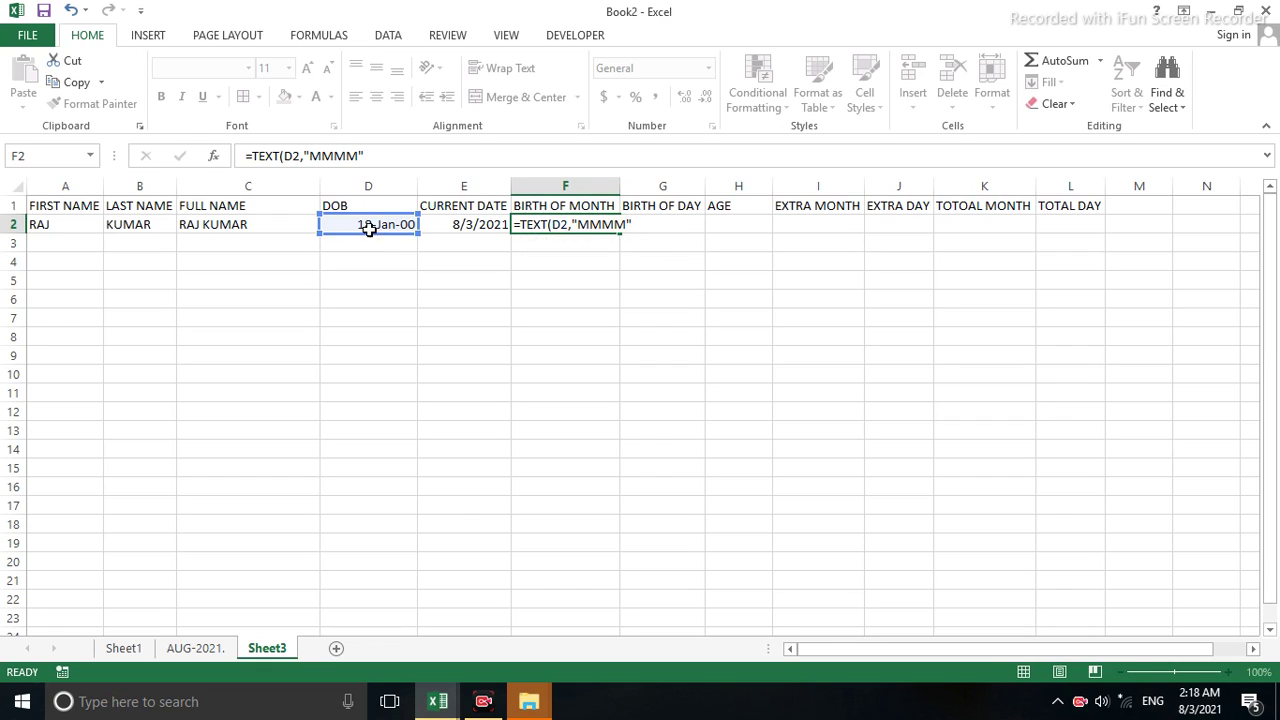
key(Return)
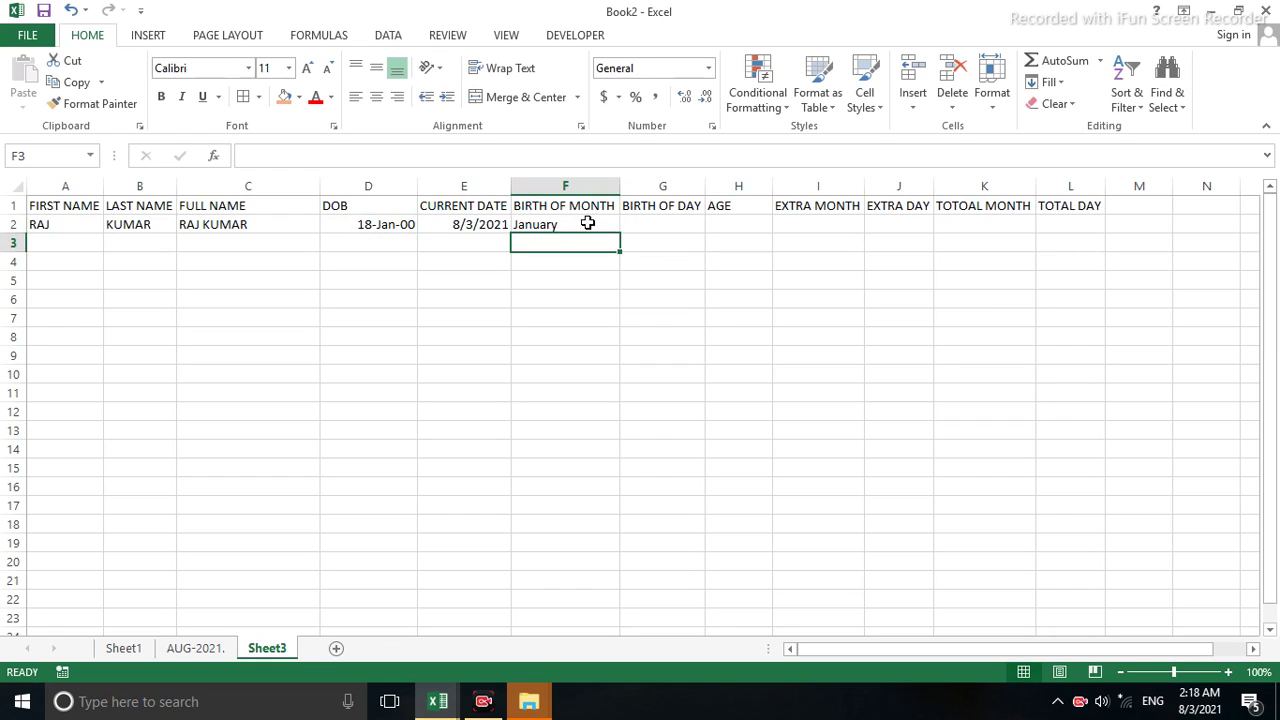
click(644, 226)
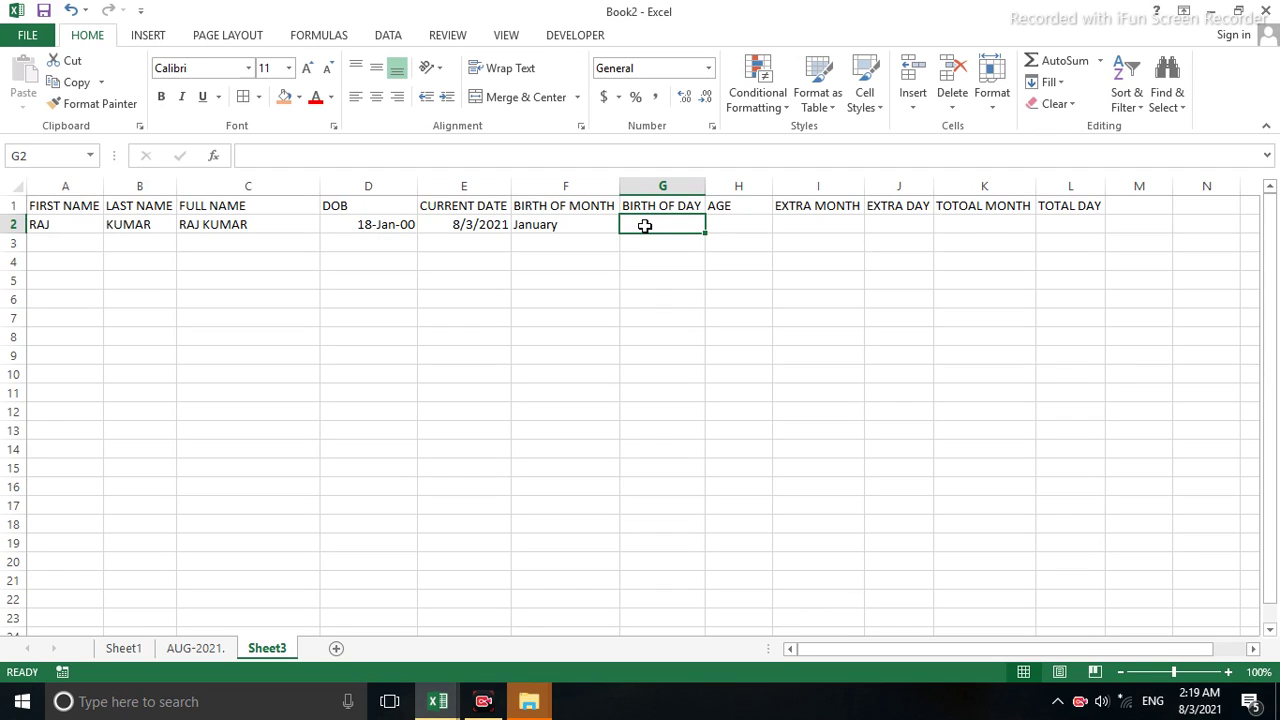
Enter =TEXT(D2,"DDDD") in G2 to show the birth weekday Tuesday, checking it against D2
text(=T)
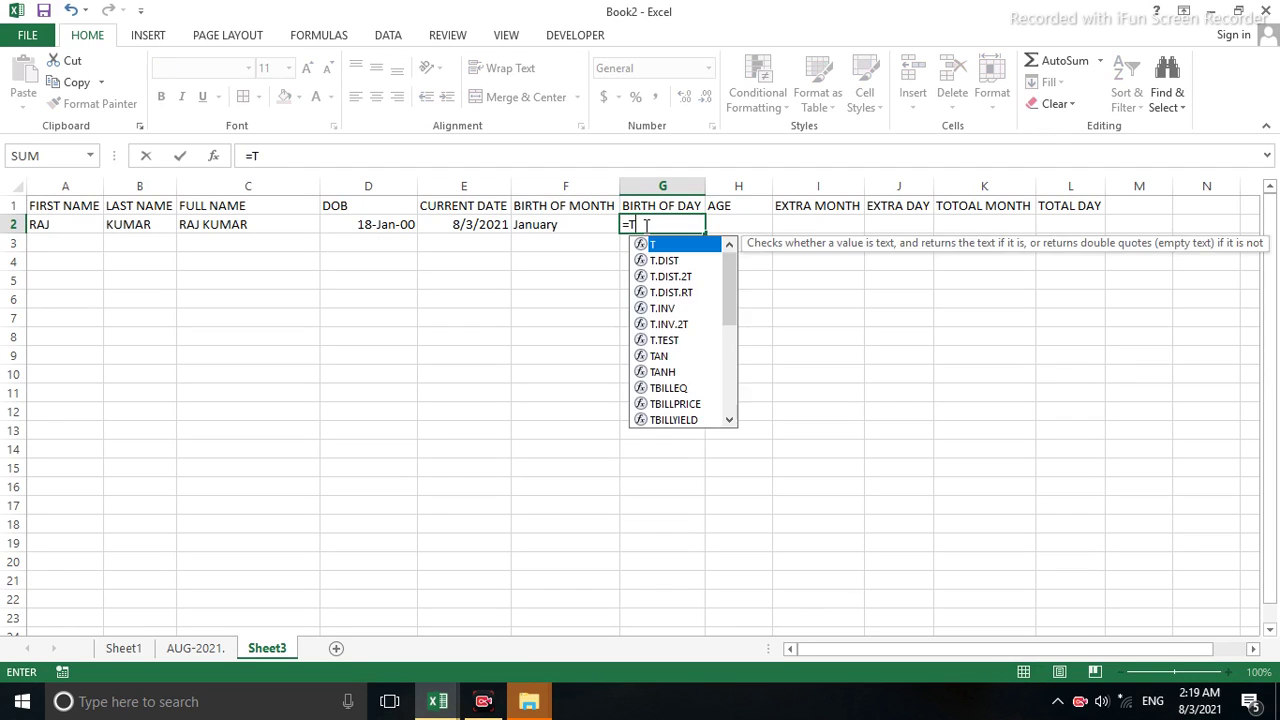
text(EXT()
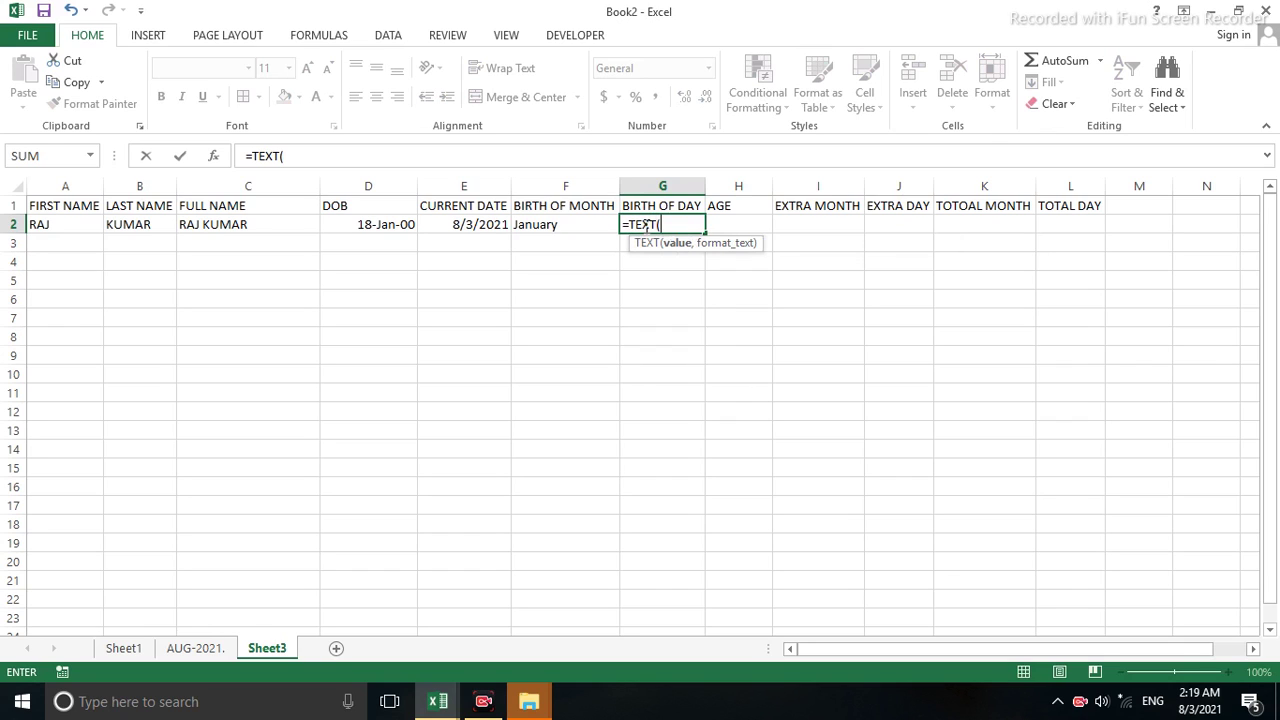
click(368, 224)
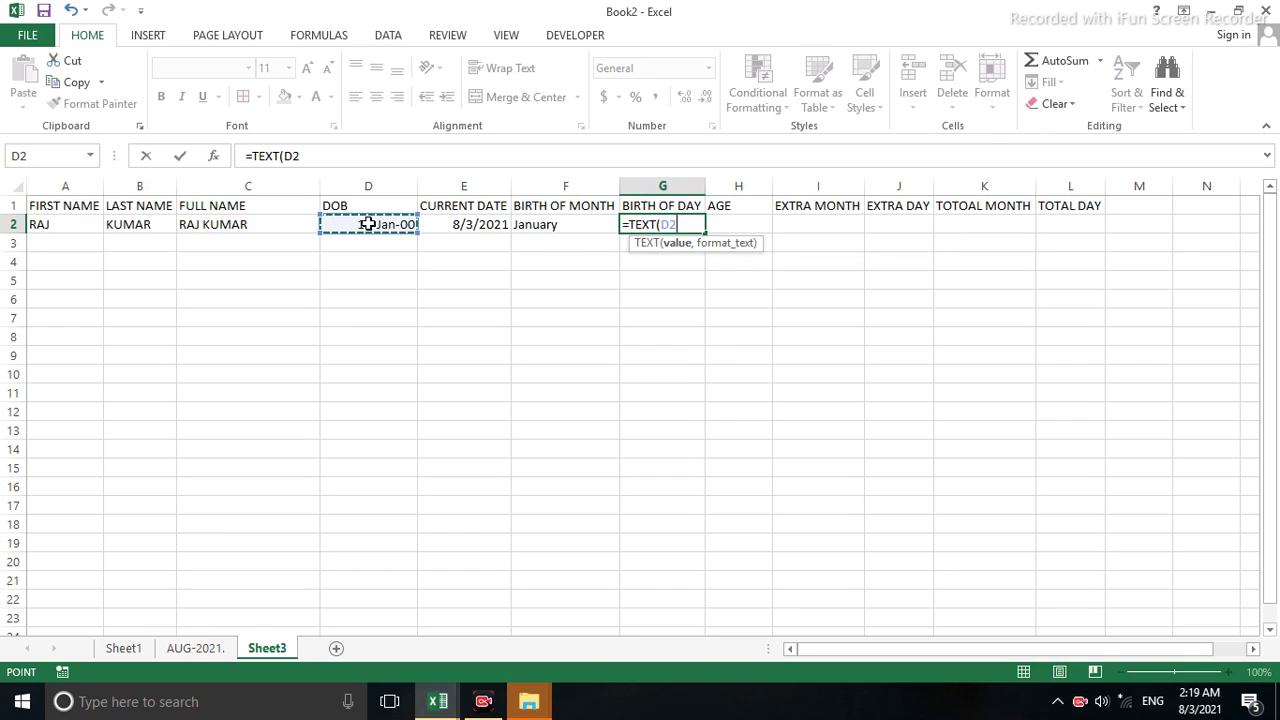
text(,)
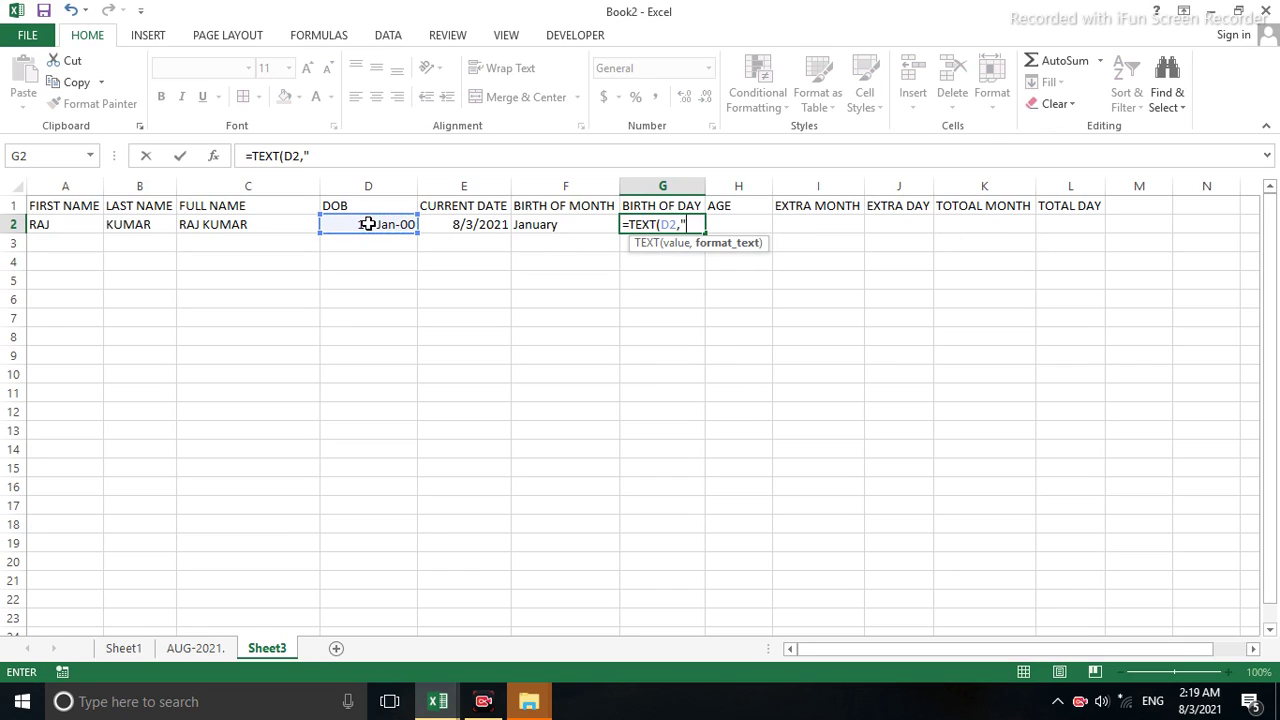
text(DDDD)
text())
key(Return)
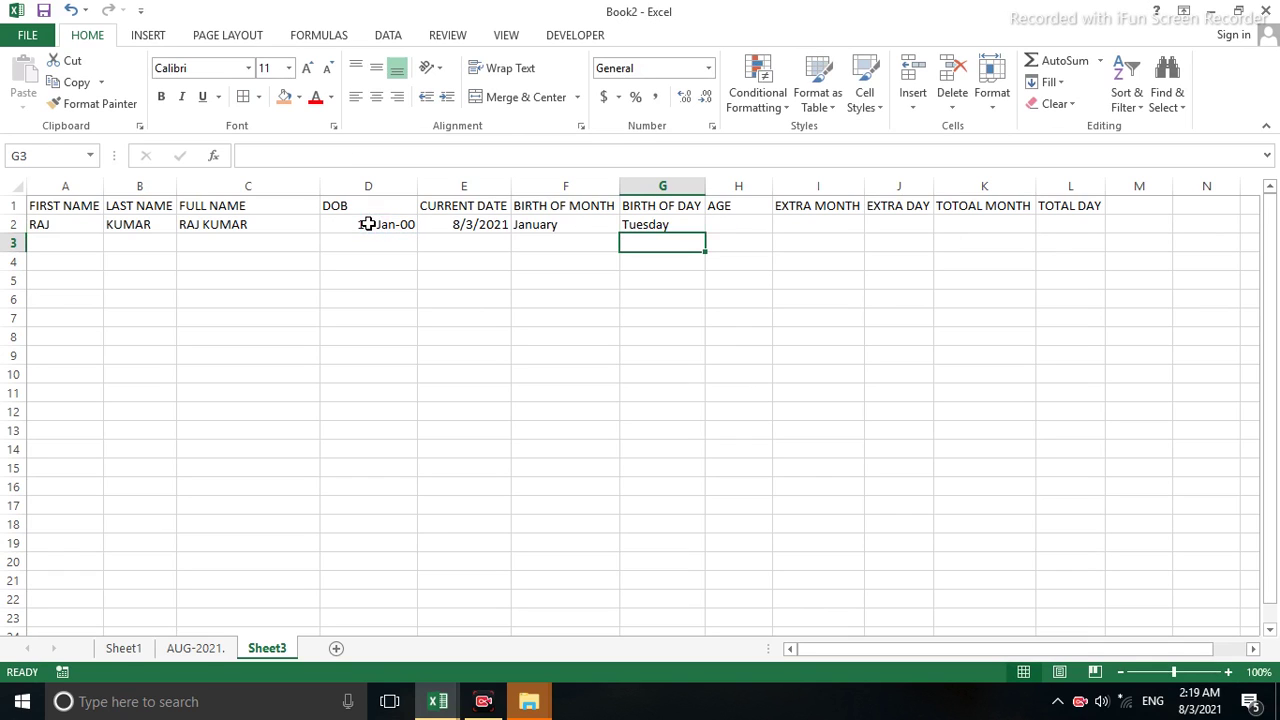
click(648, 226)
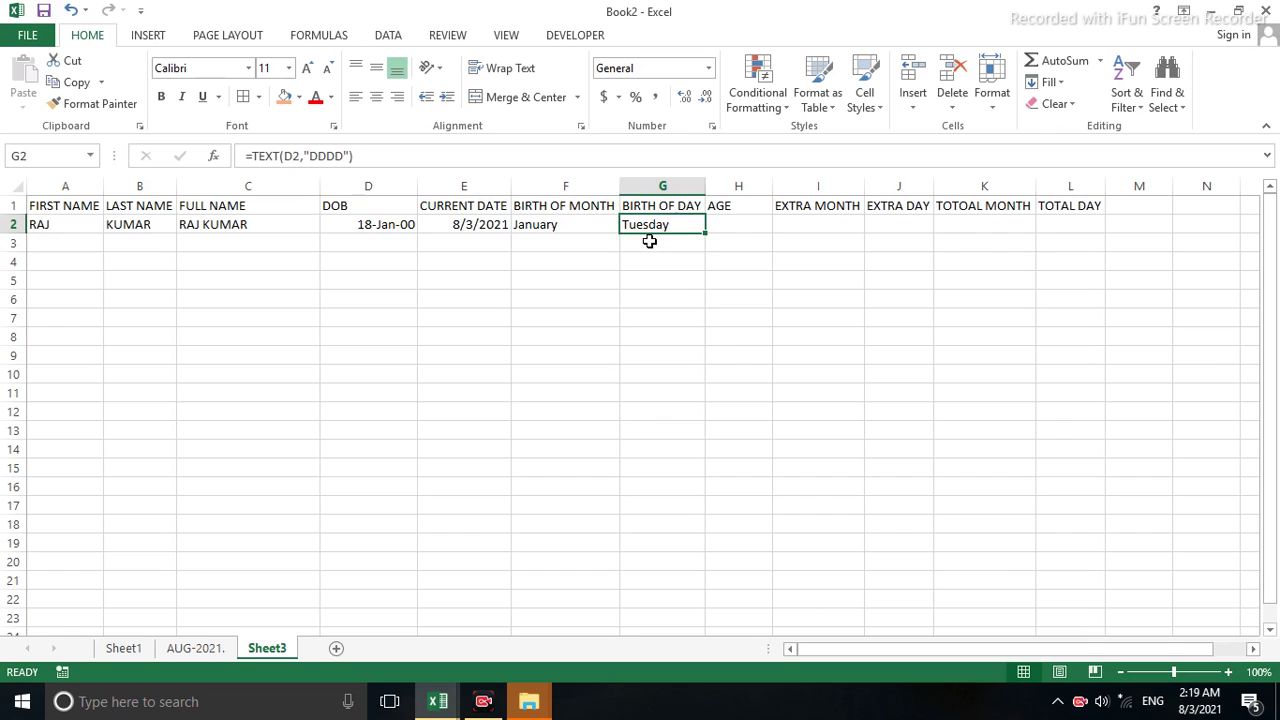
click(349, 226)
click(662, 224)
click(447, 370)
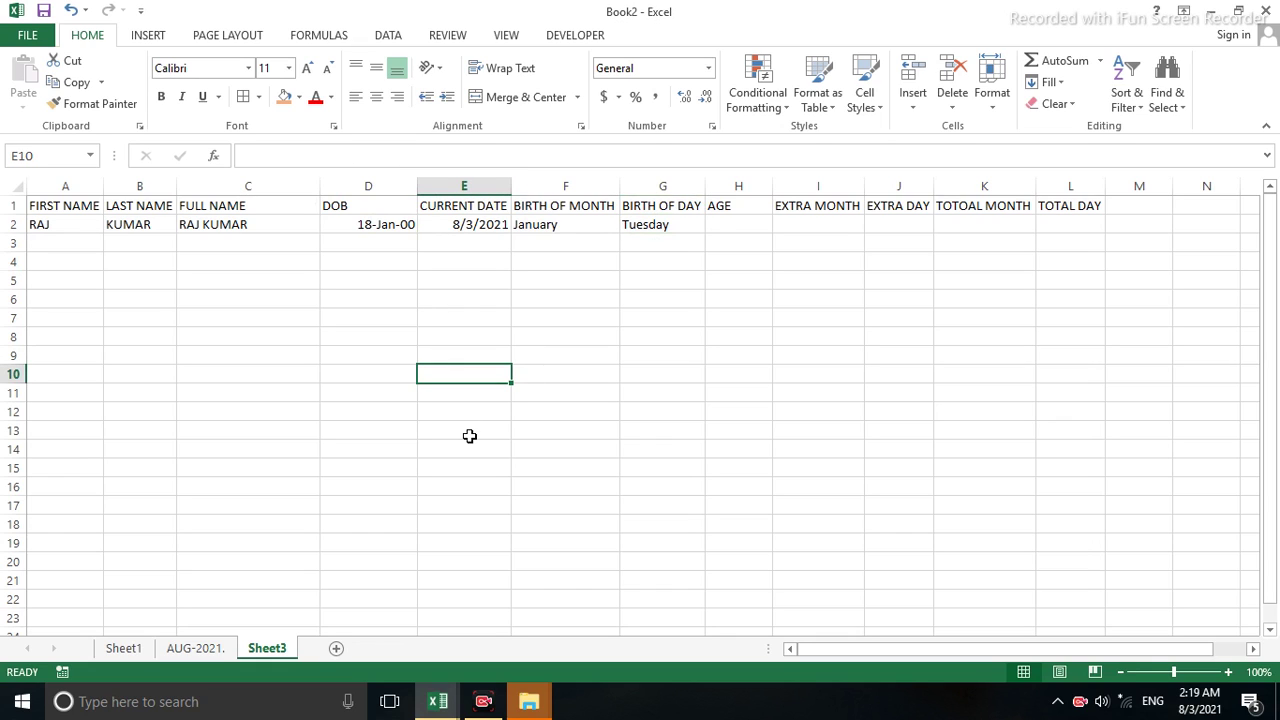
text(01/01/)
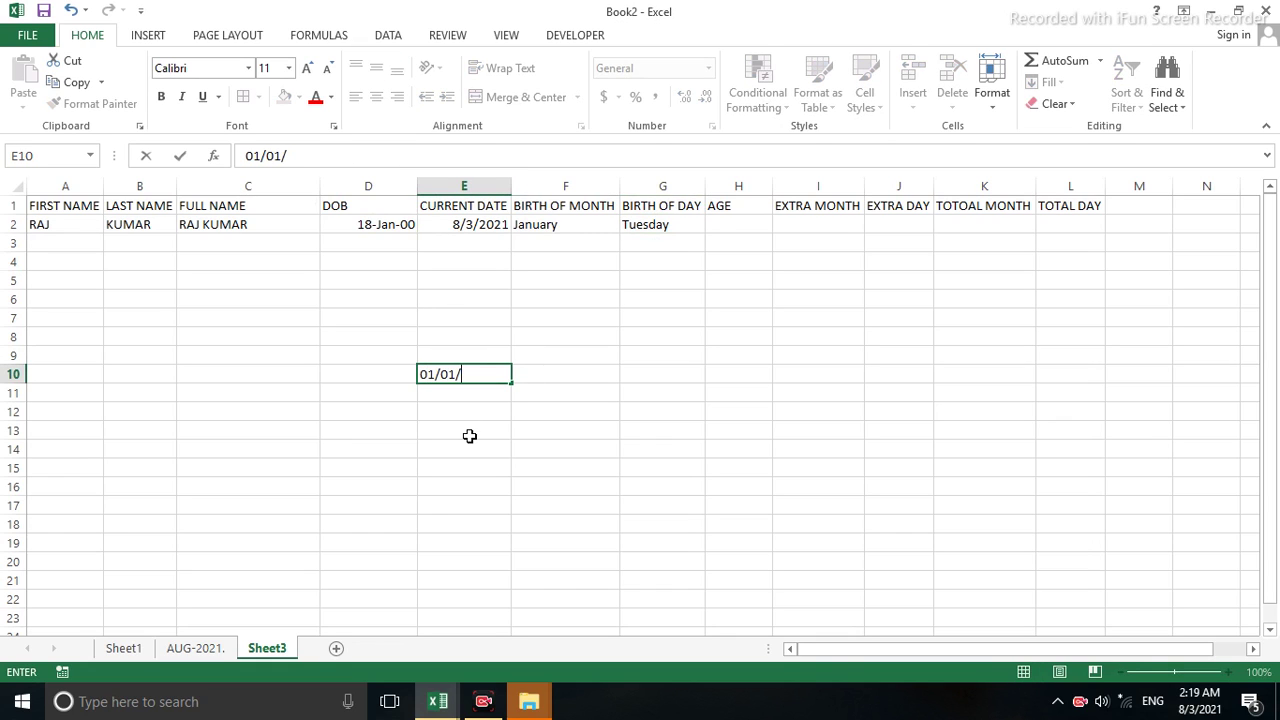
text(2021)
key(Return)
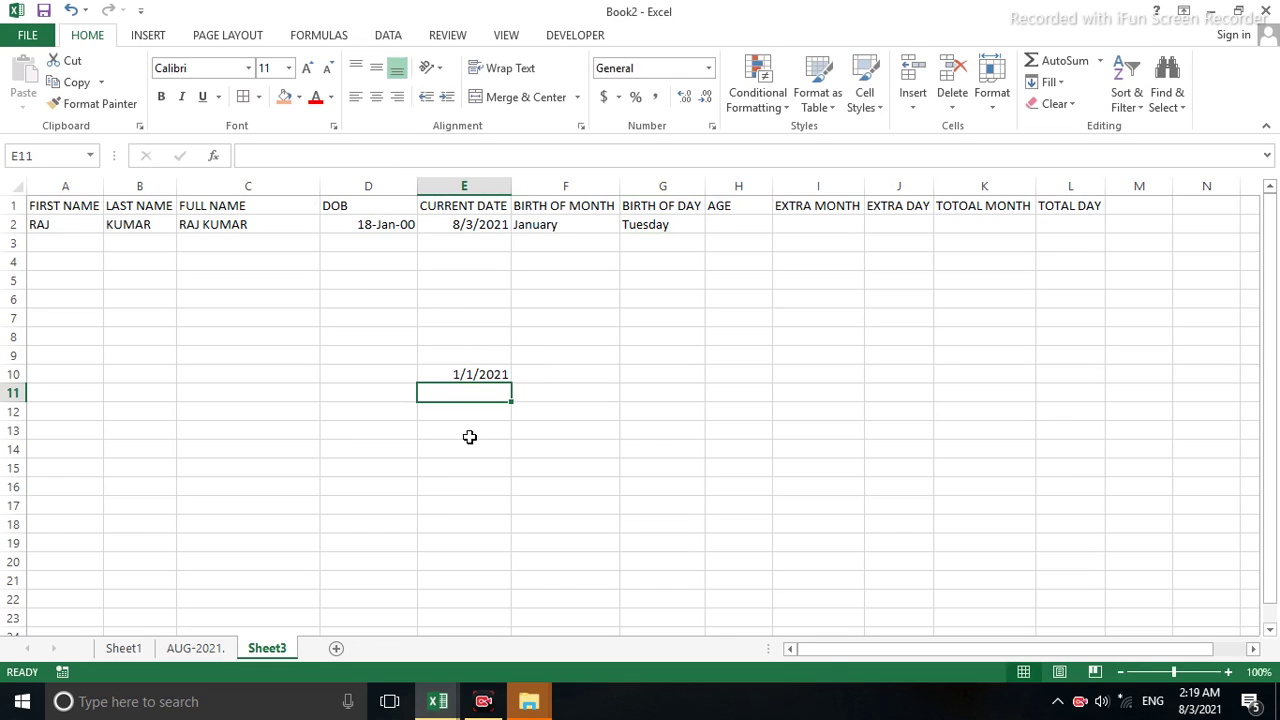
click(640, 371)
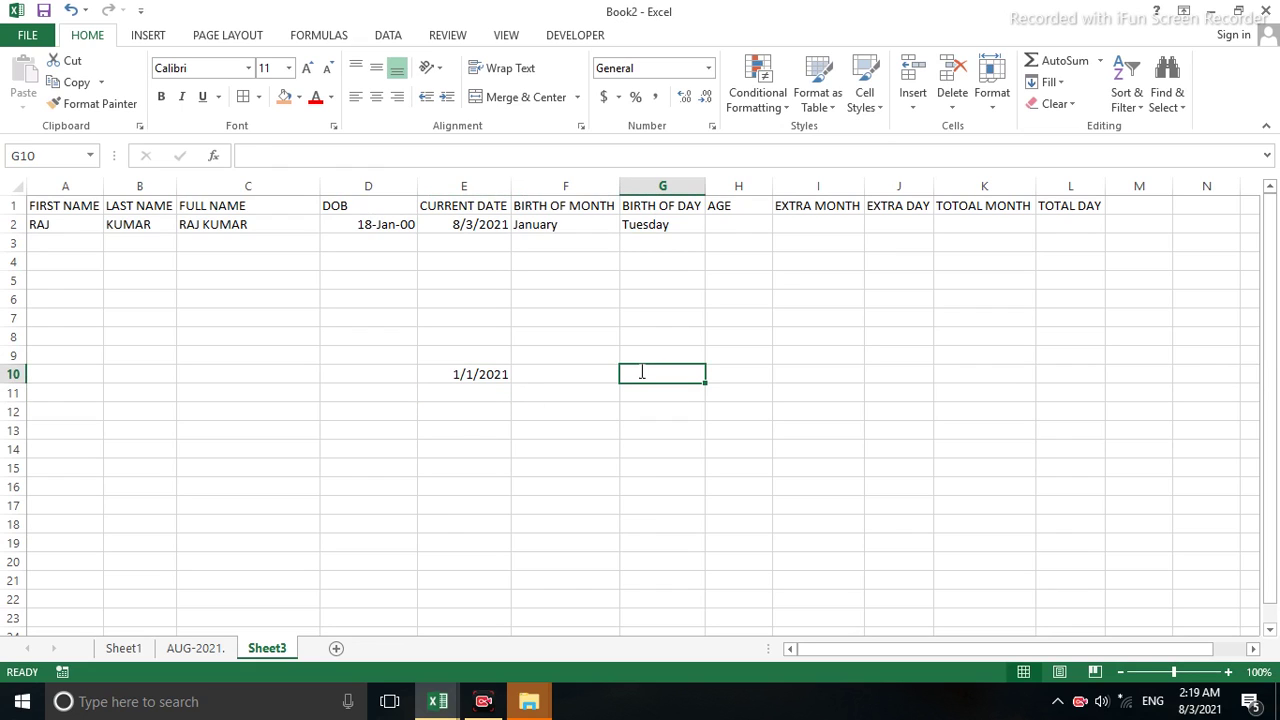
text(=TEXT)
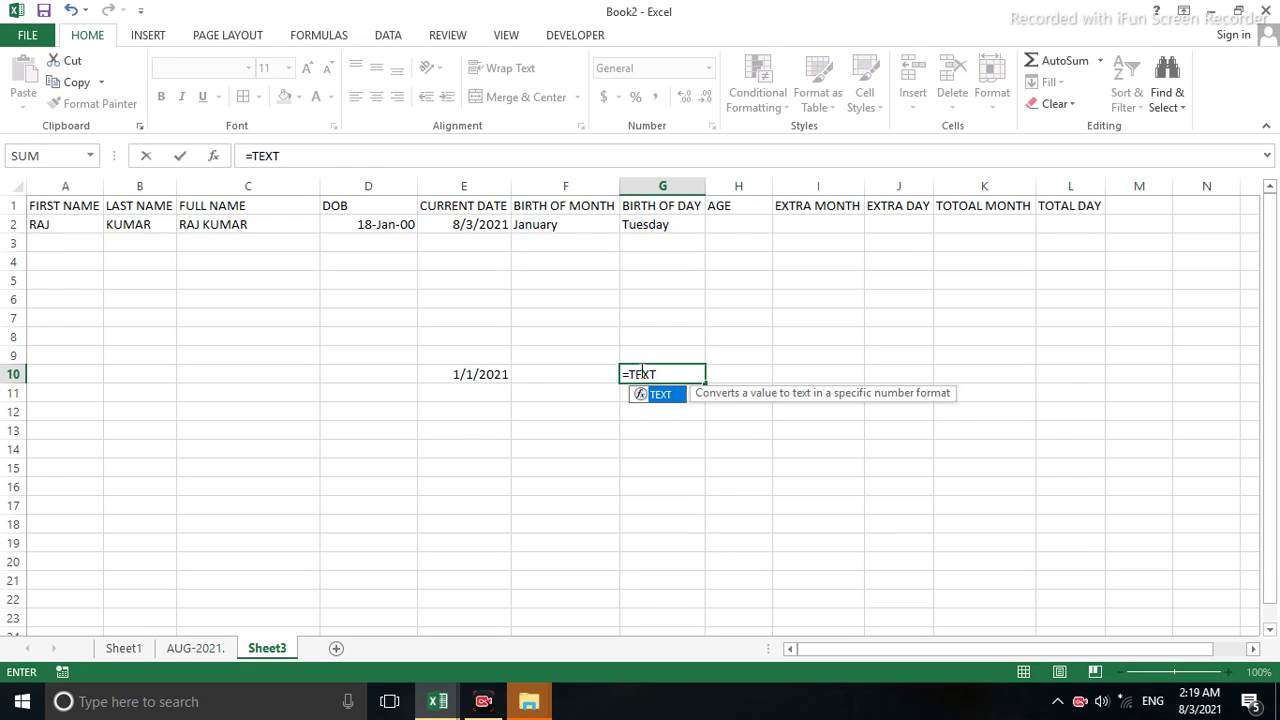
text(()
click(475, 372)
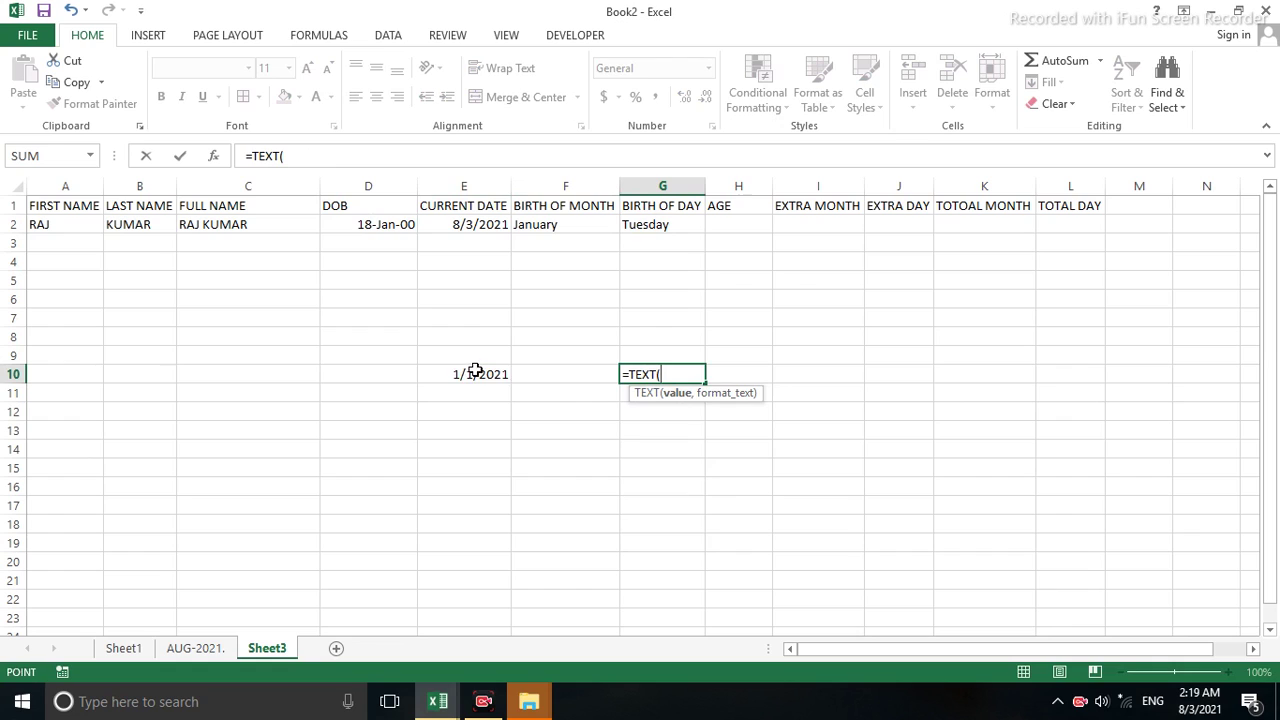
text(E10,")
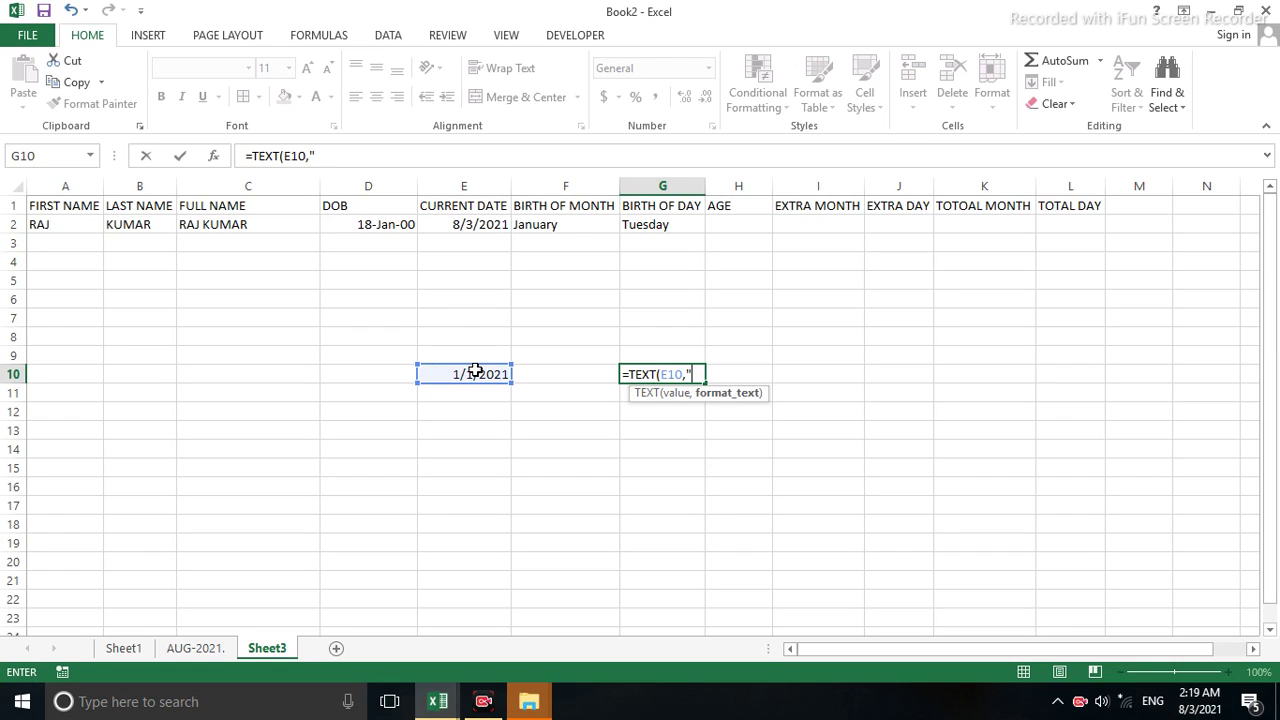
text(DDDD)
key(Return)
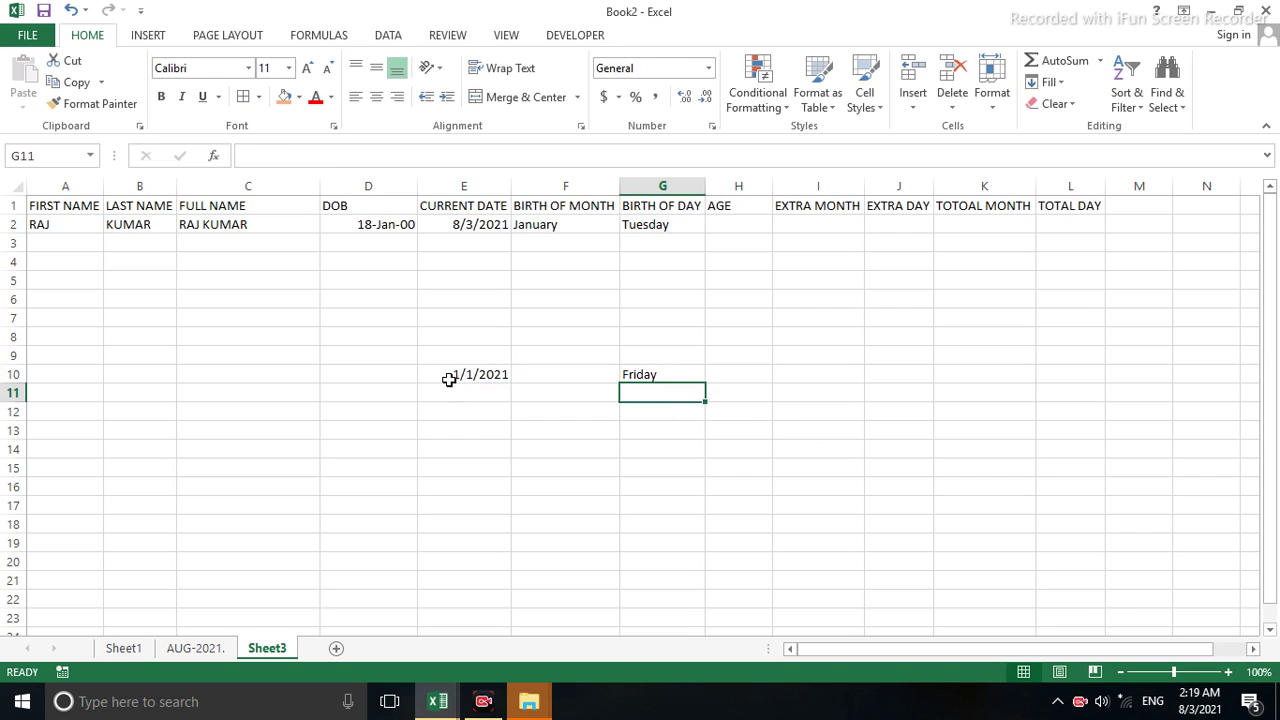
drag(449, 374, 688, 396)
key(Delete)
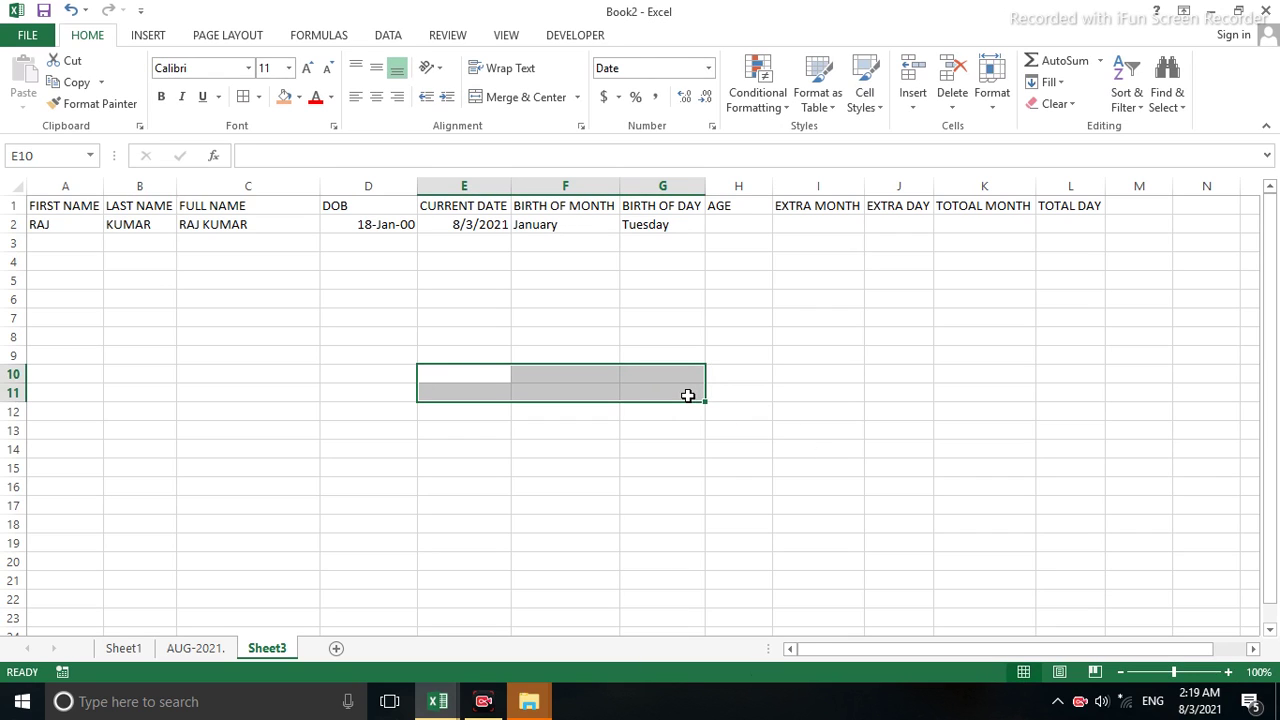
click(743, 219)
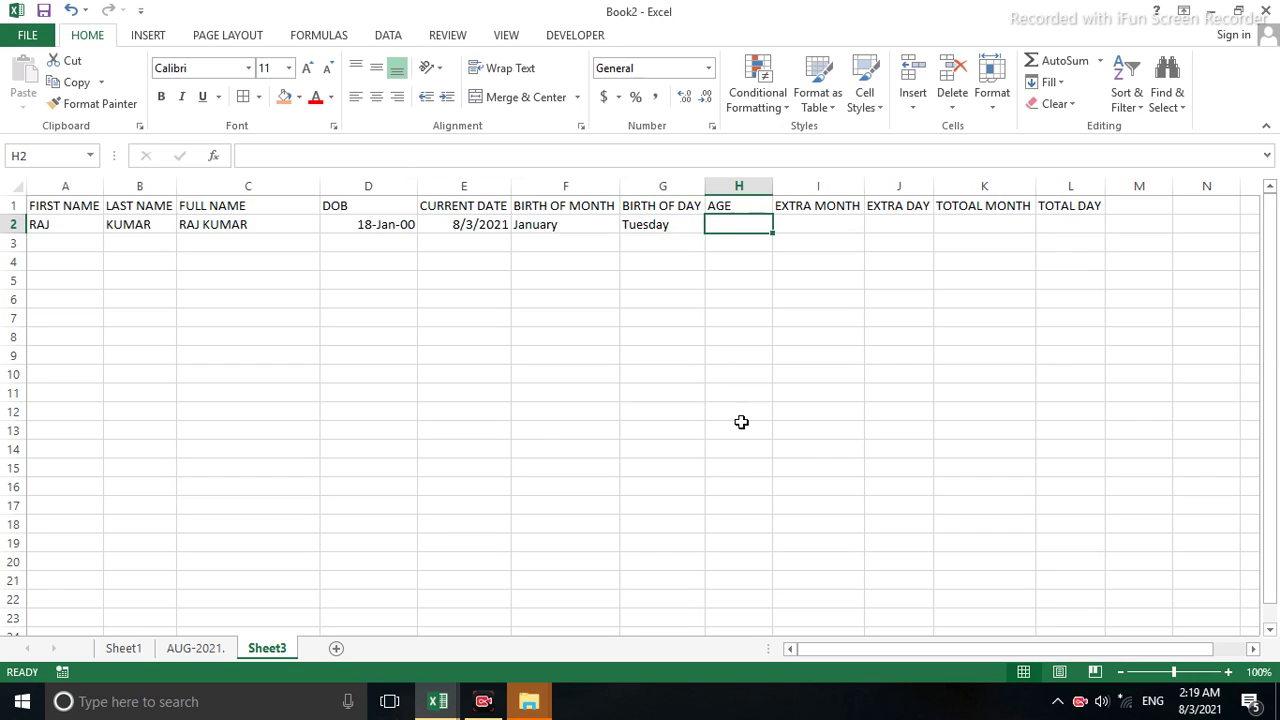
Enter =DATEDIF(D2,E2,"Y") in H2, giving an age of 21 years
text(=DAT)
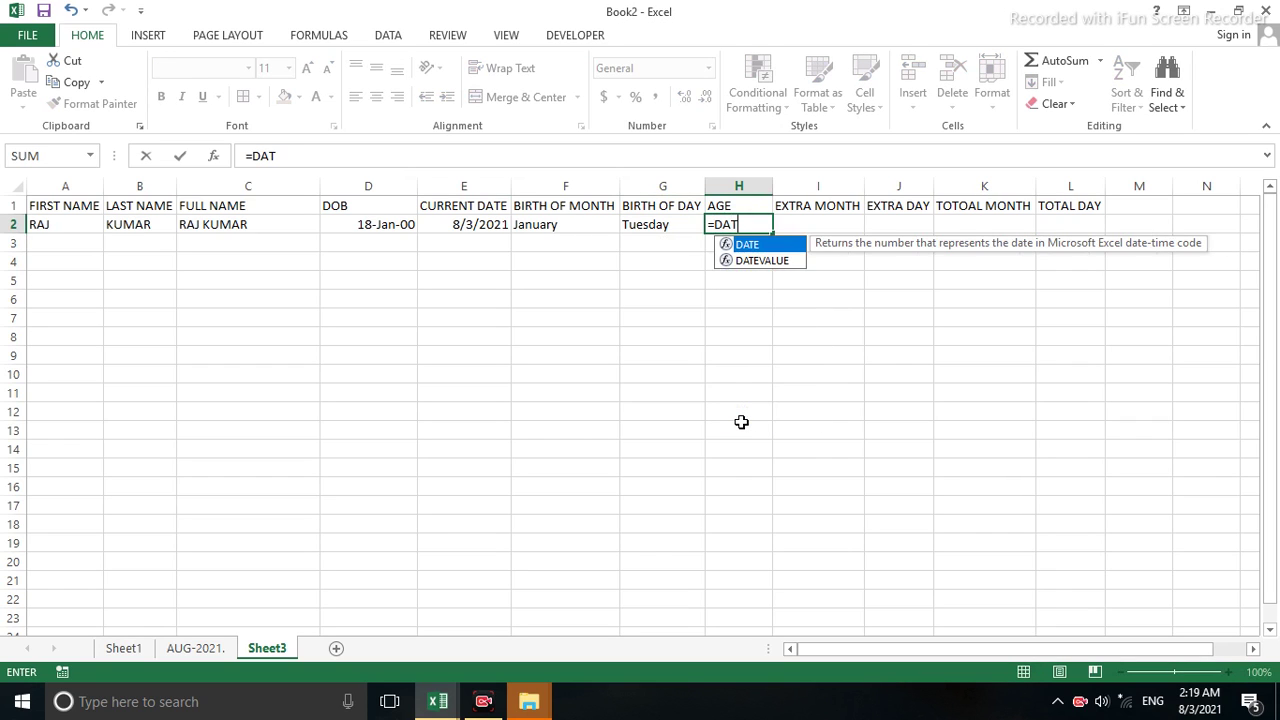
text(EDIF)
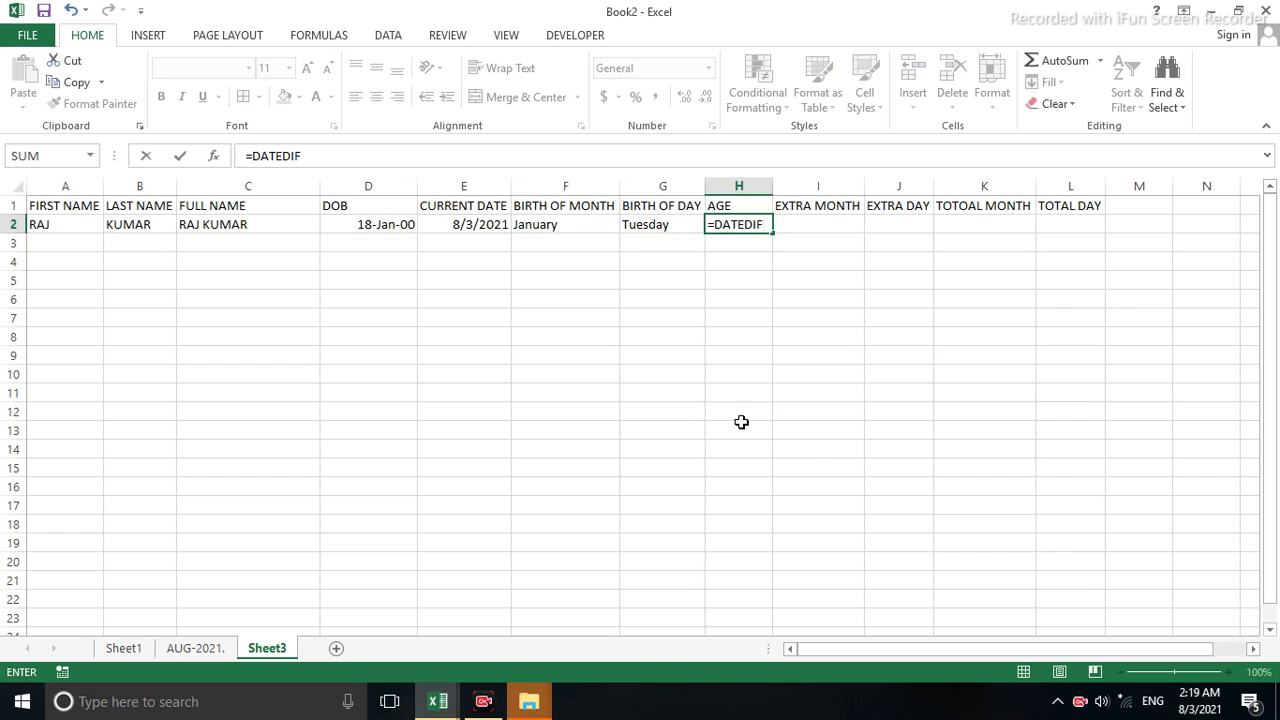
text(()
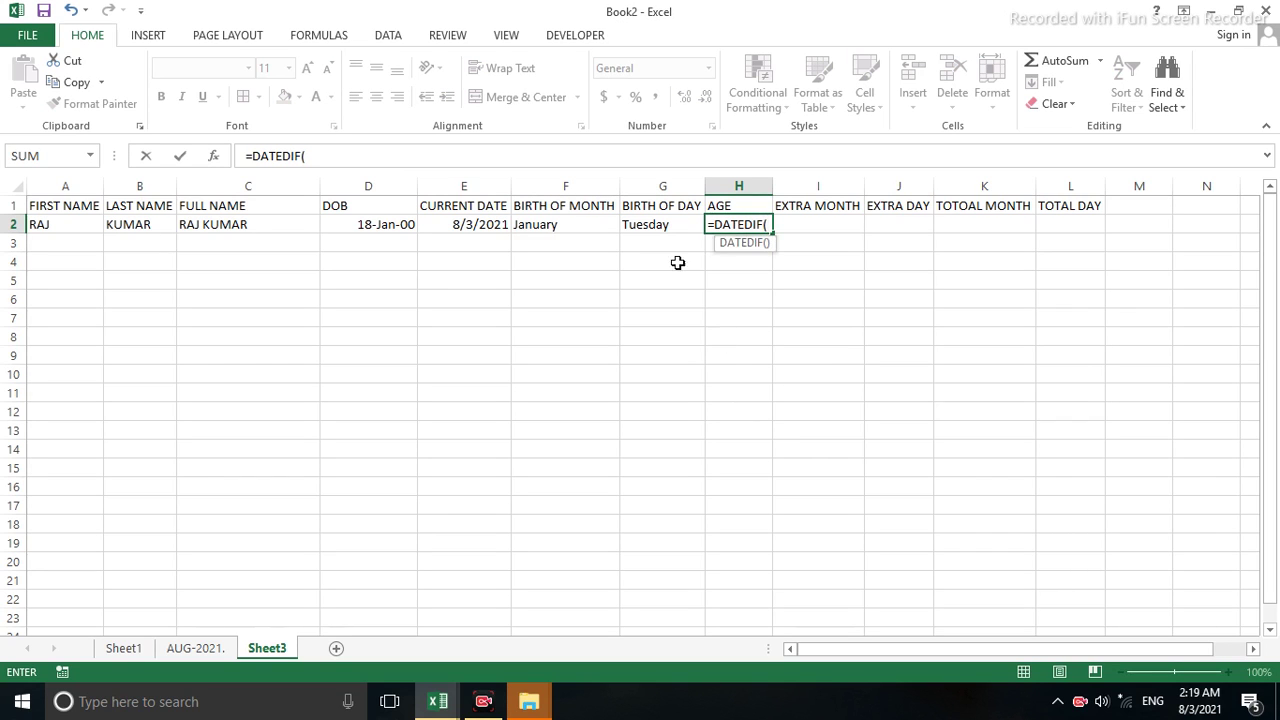
click(362, 222)
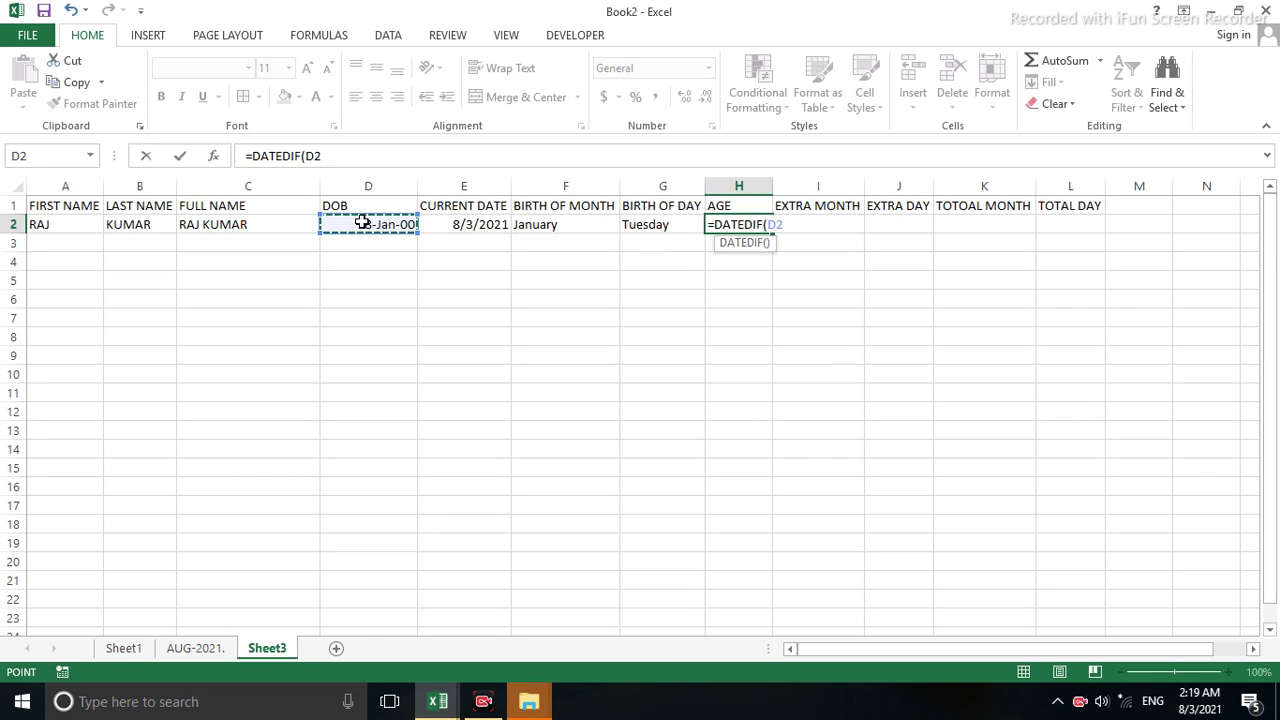
text(,)
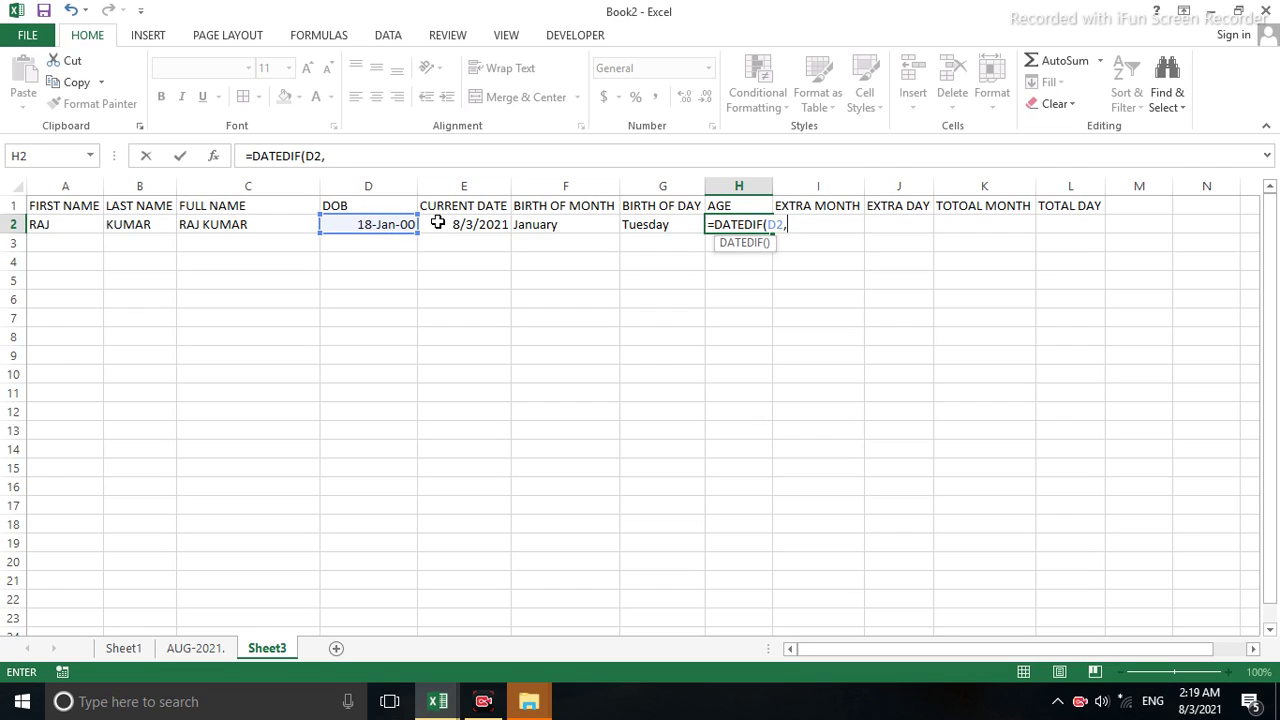
click(437, 222)
text(,"Y)
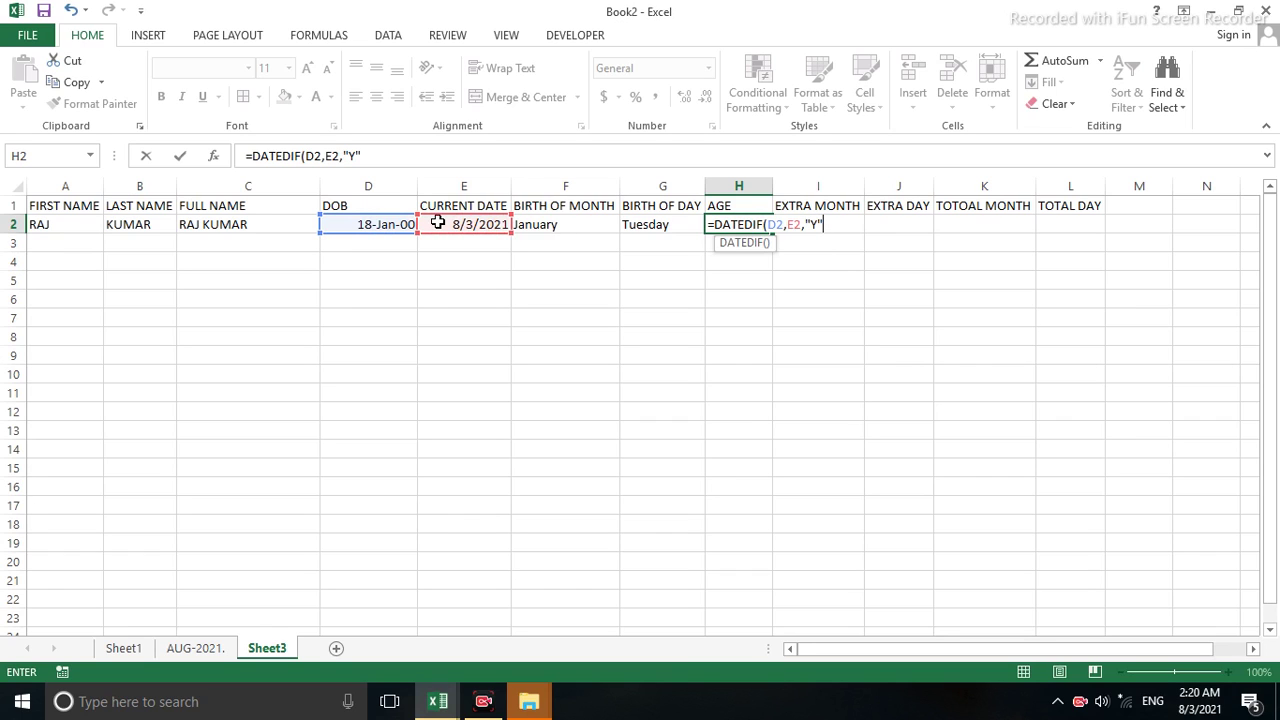
key(Return)
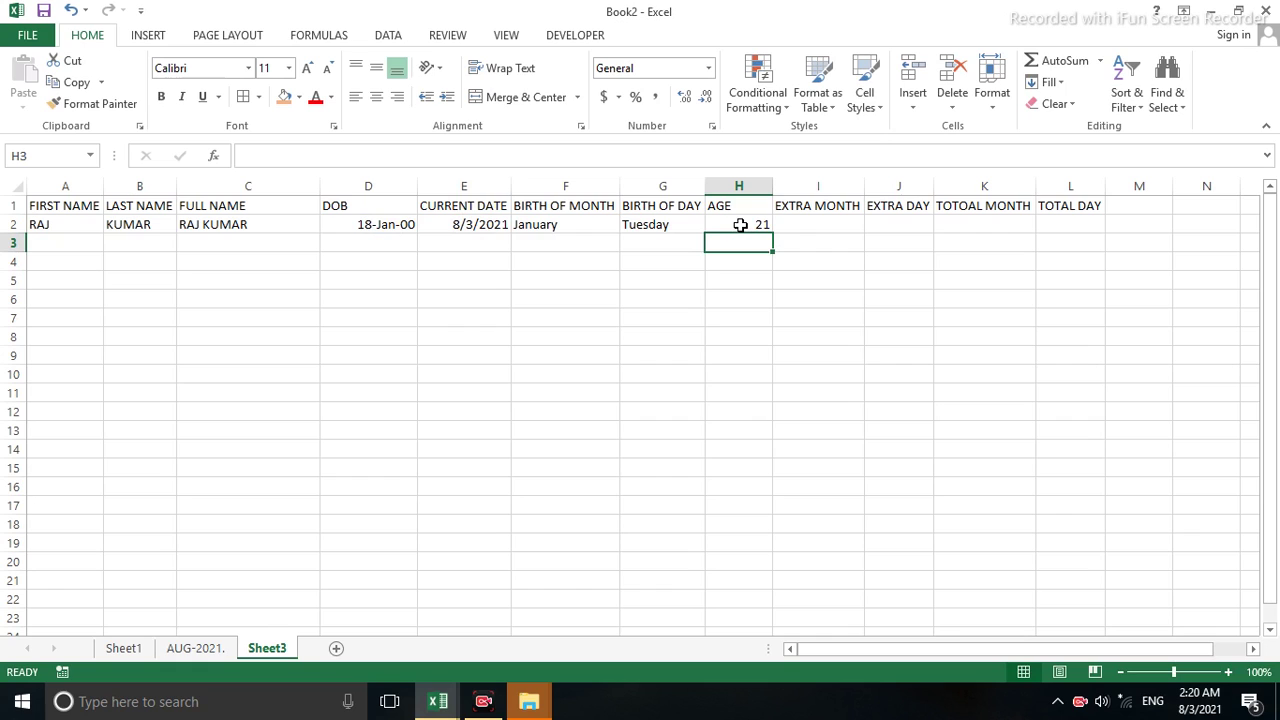
click(791, 226)
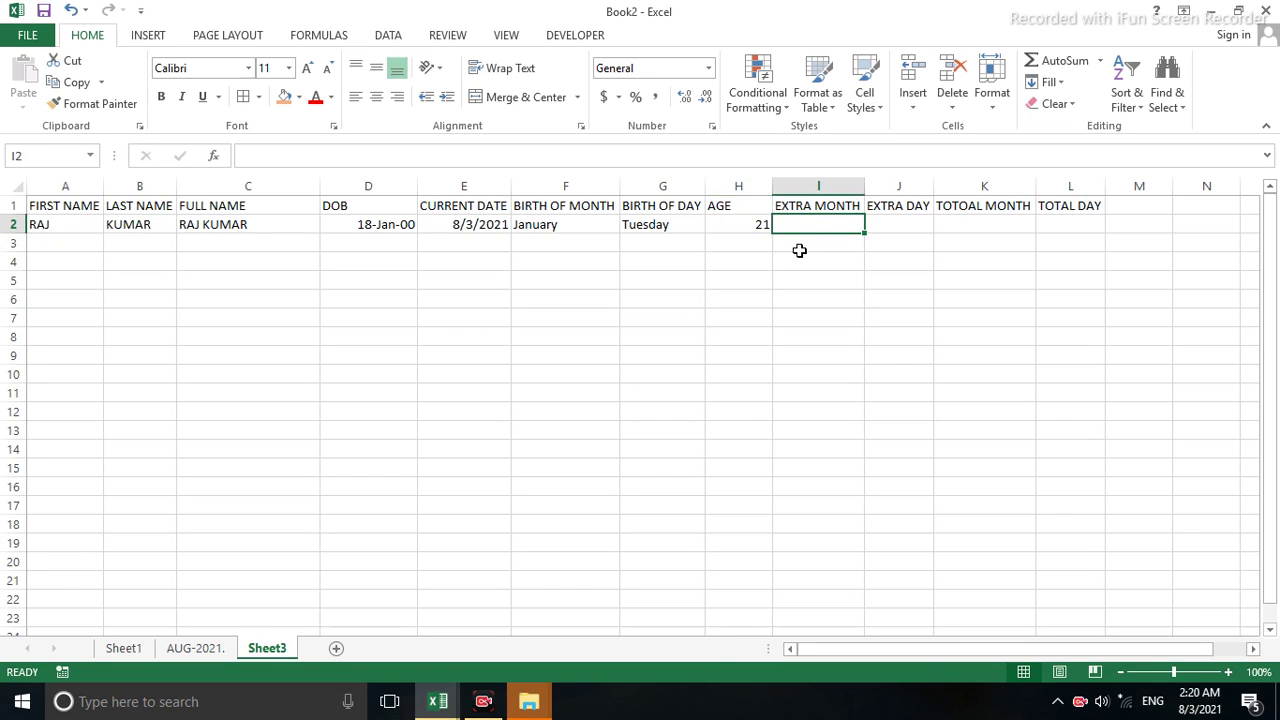
Enter =DATEDIF(D2,E2,"YM") in I2, giving 6 extra months beyond whole years
text(=DA)
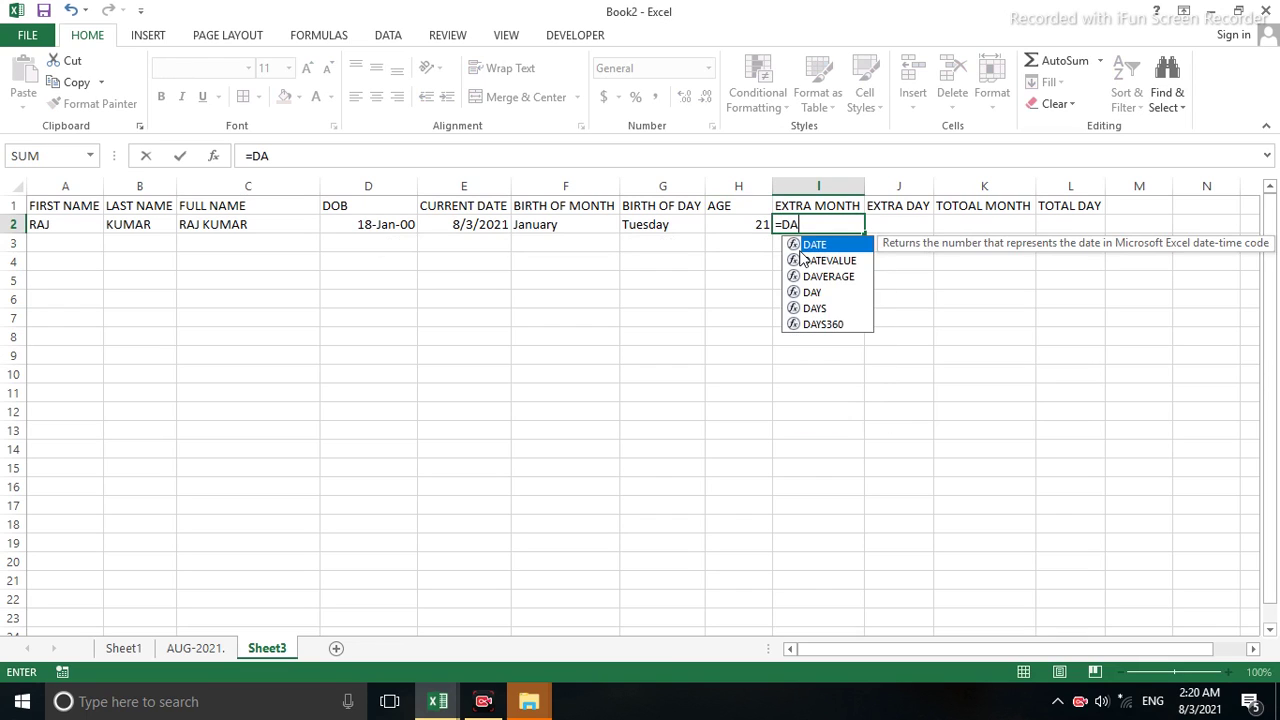
text(TEDIF)
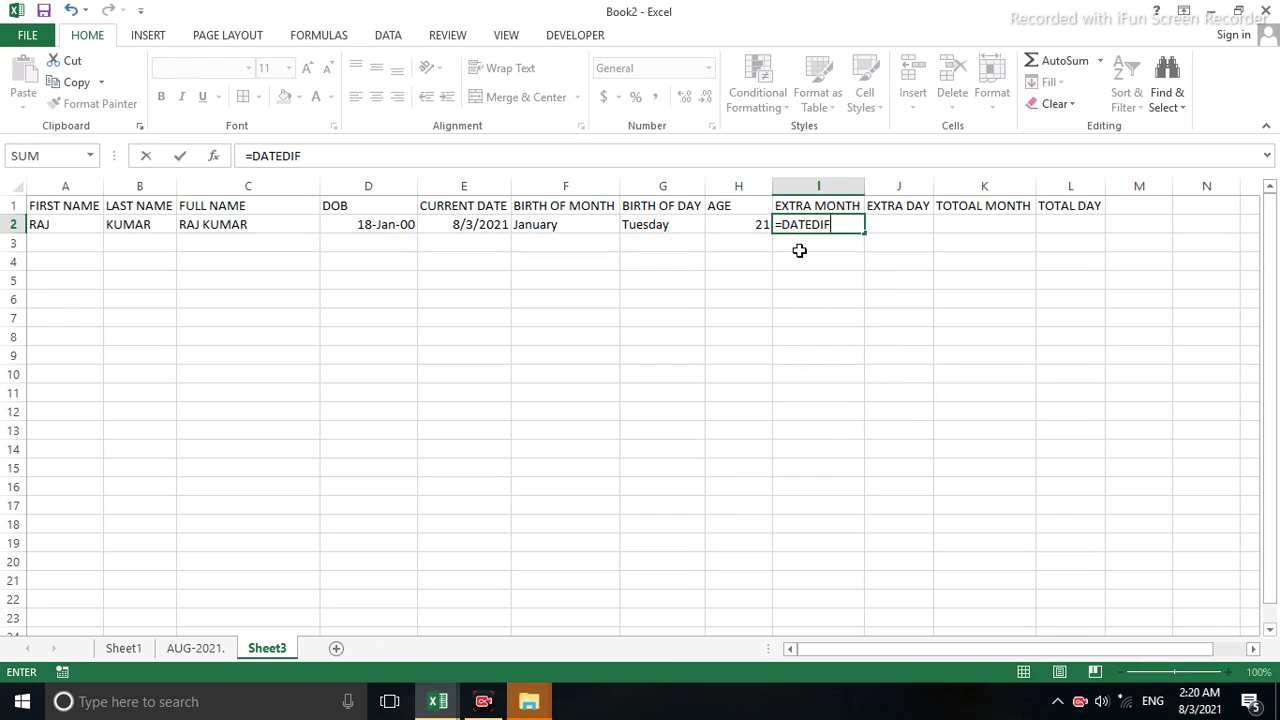
text(()
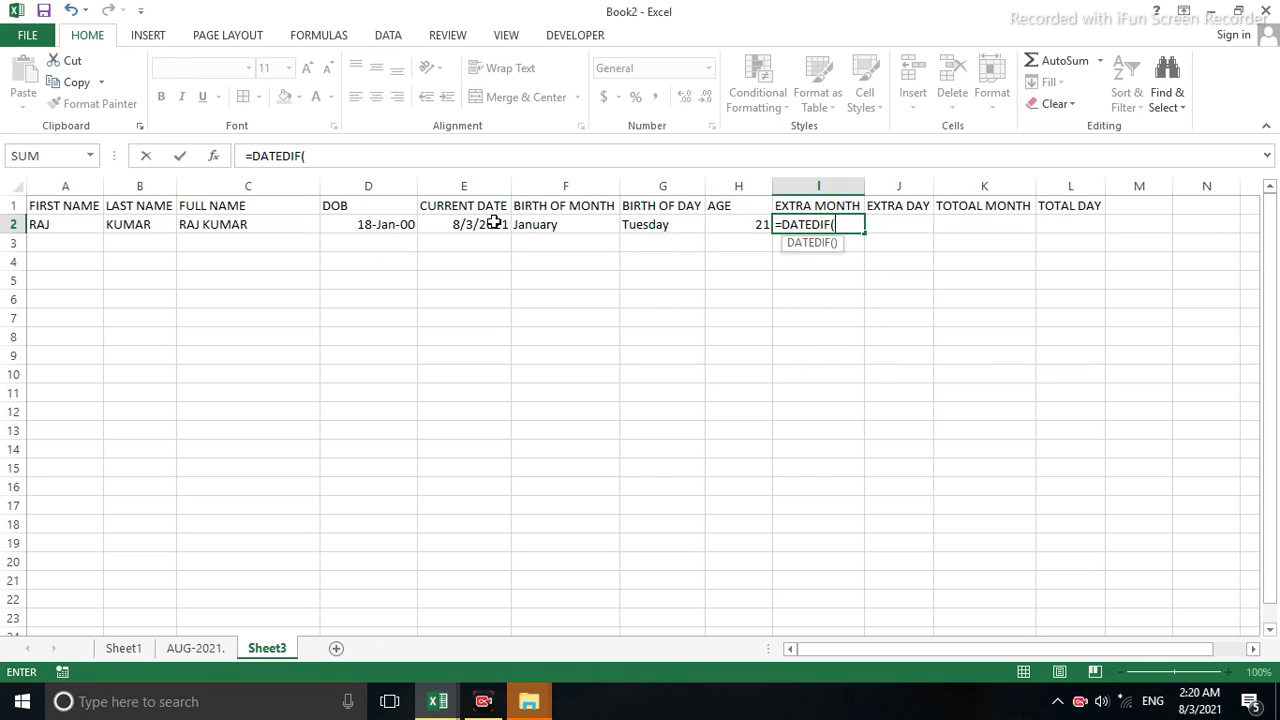
click(373, 224)
text(,)
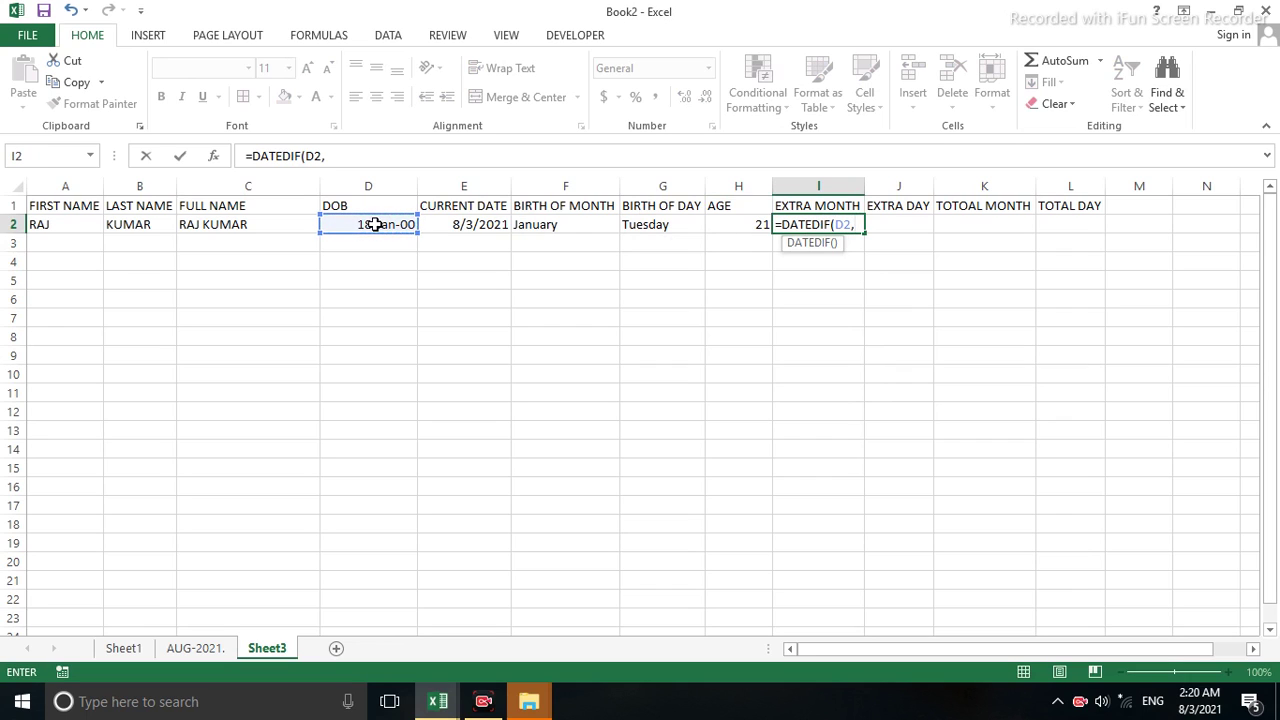
click(441, 224)
text(,")
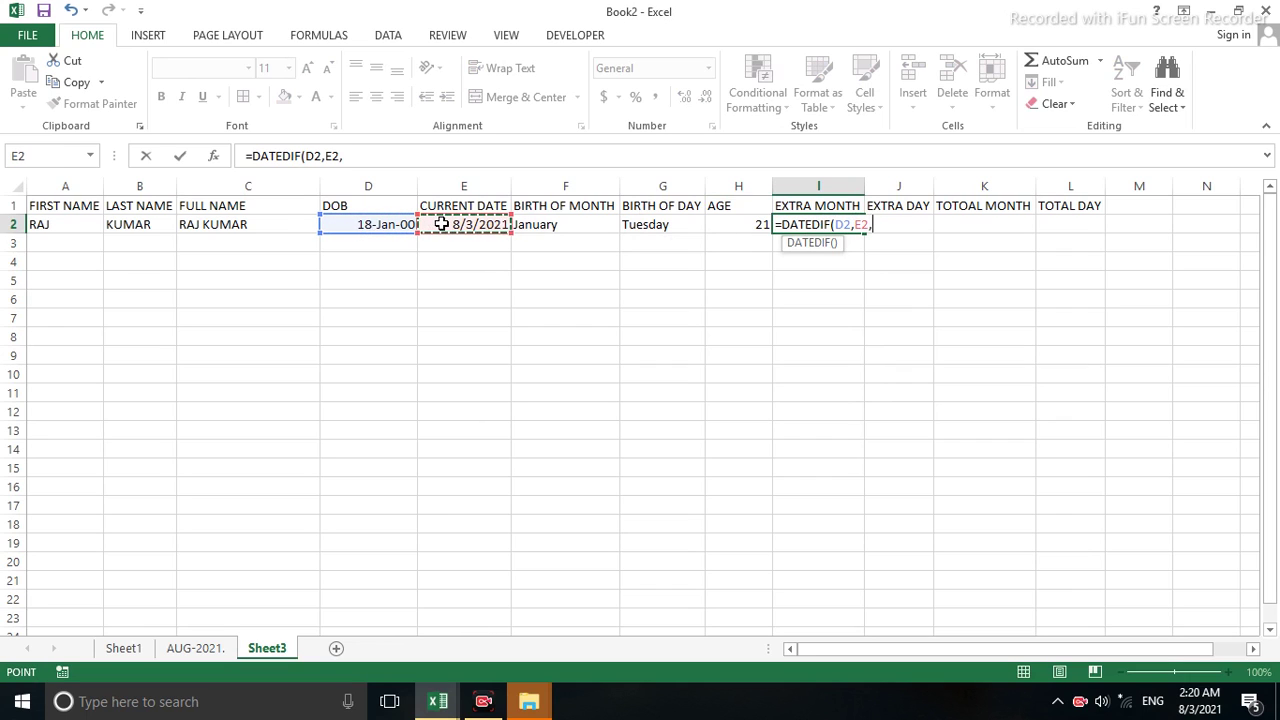
text(YM)
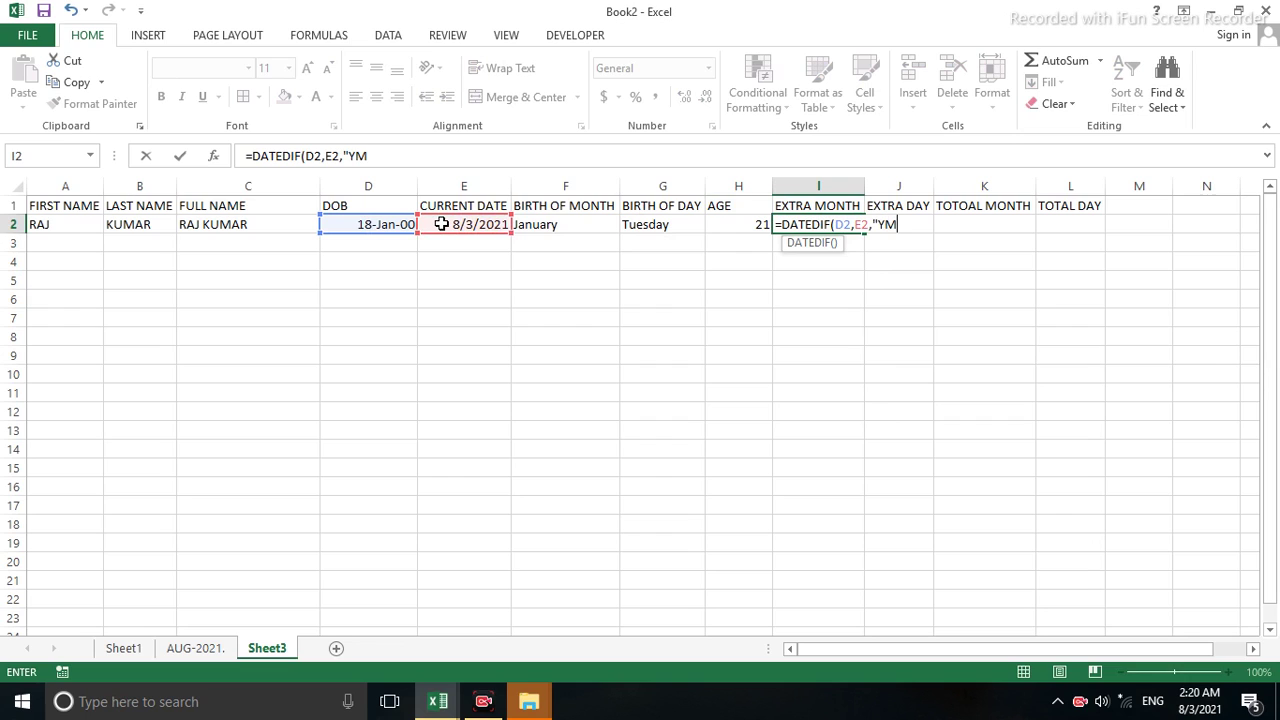
key(Return)
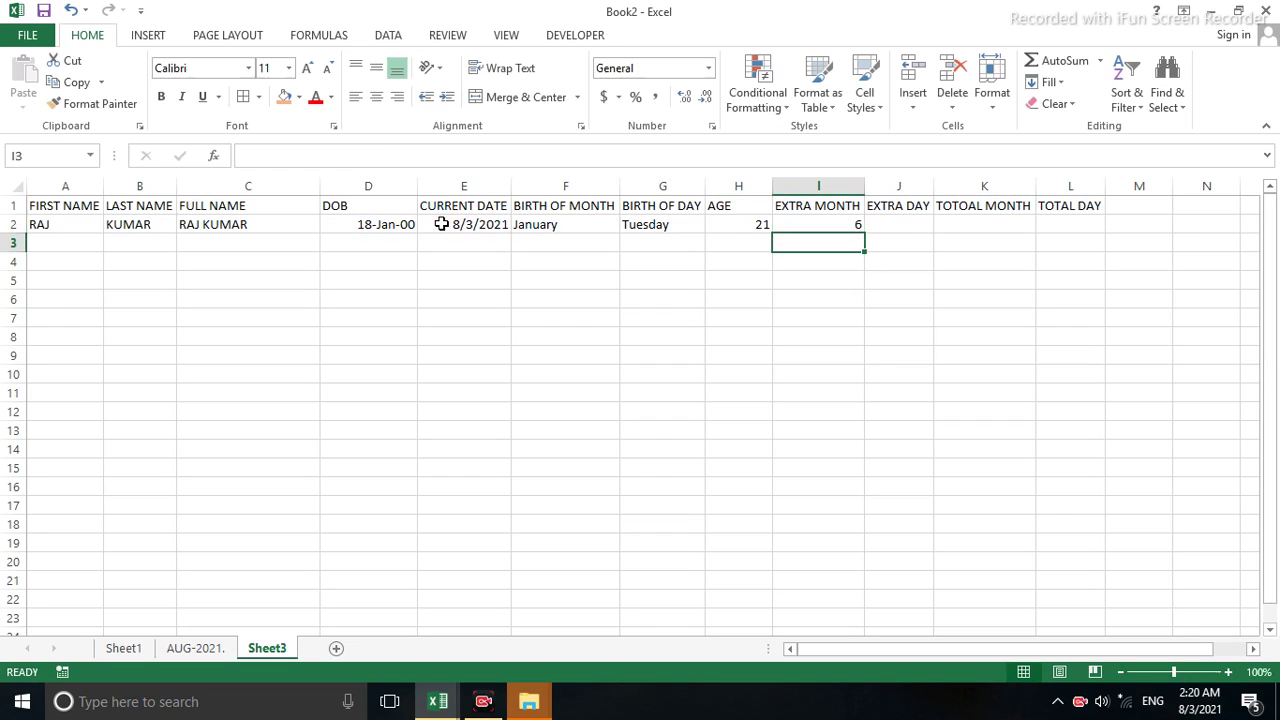
Enter =DATEDIF(D2,E2,"MD") in J2 to show 16 extra days
click(885, 226)
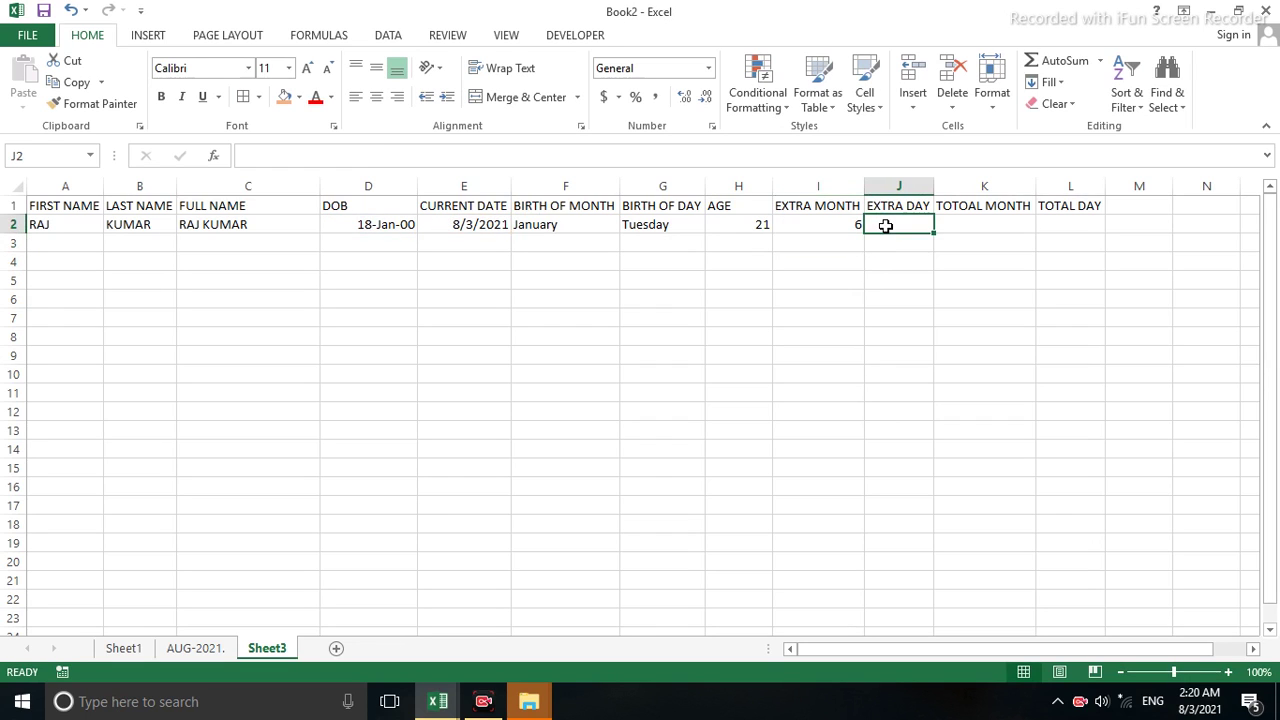
text(=DA)
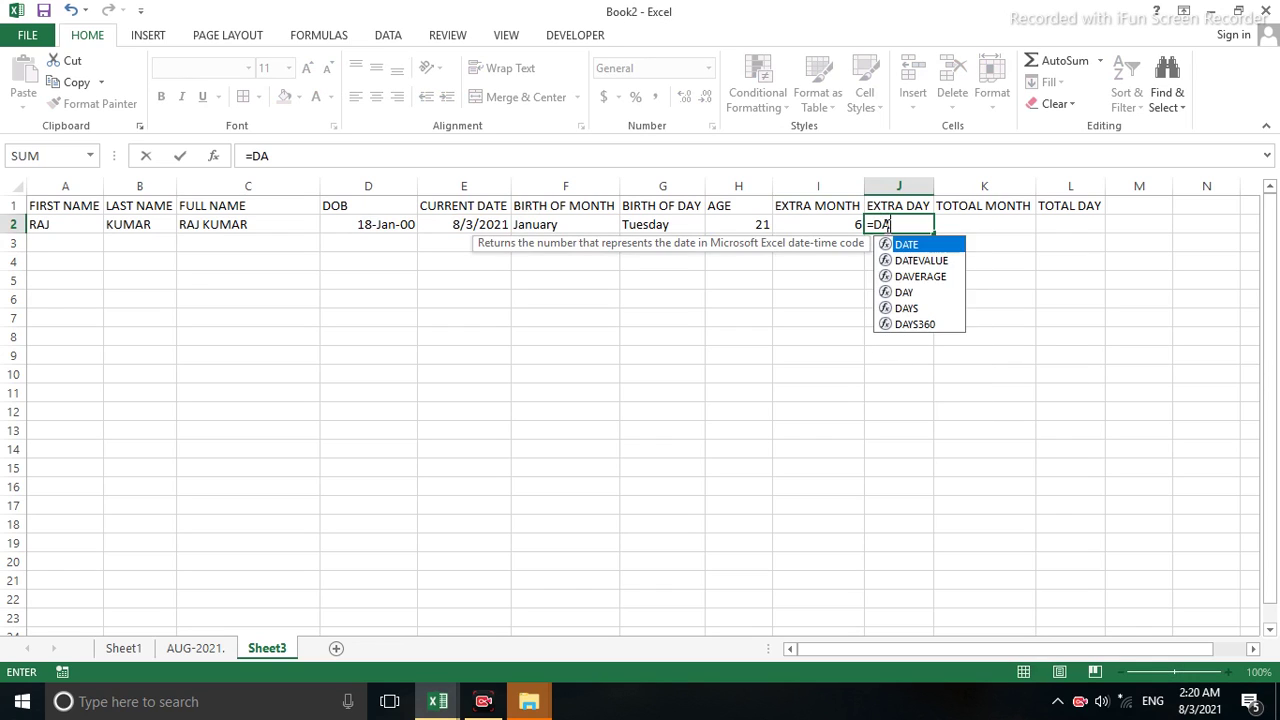
text(TEDIF)
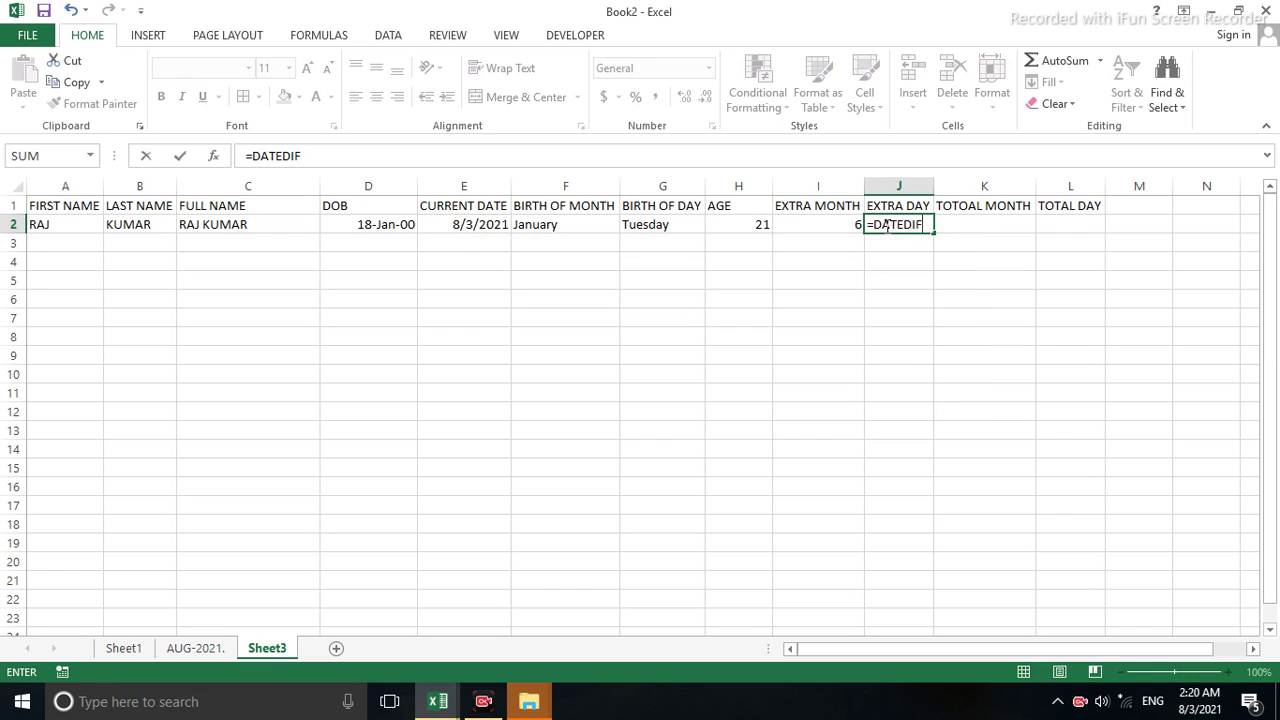
text(()
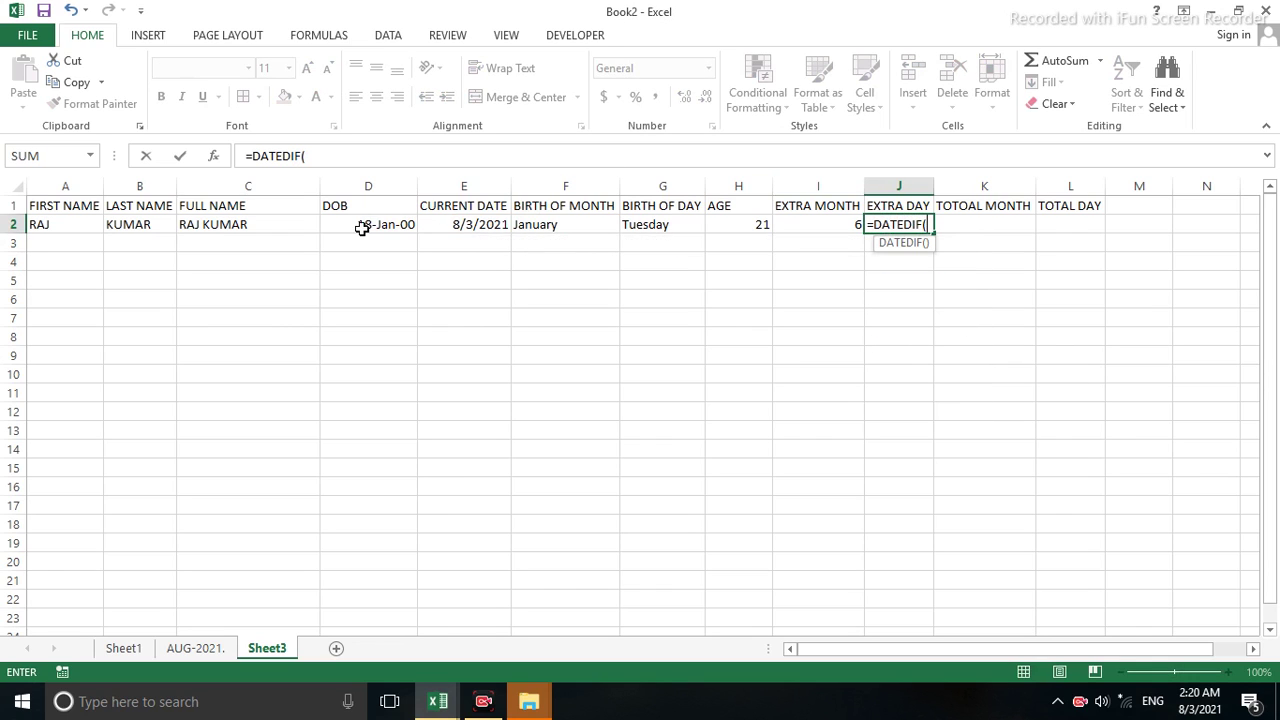
click(363, 228)
text(,)
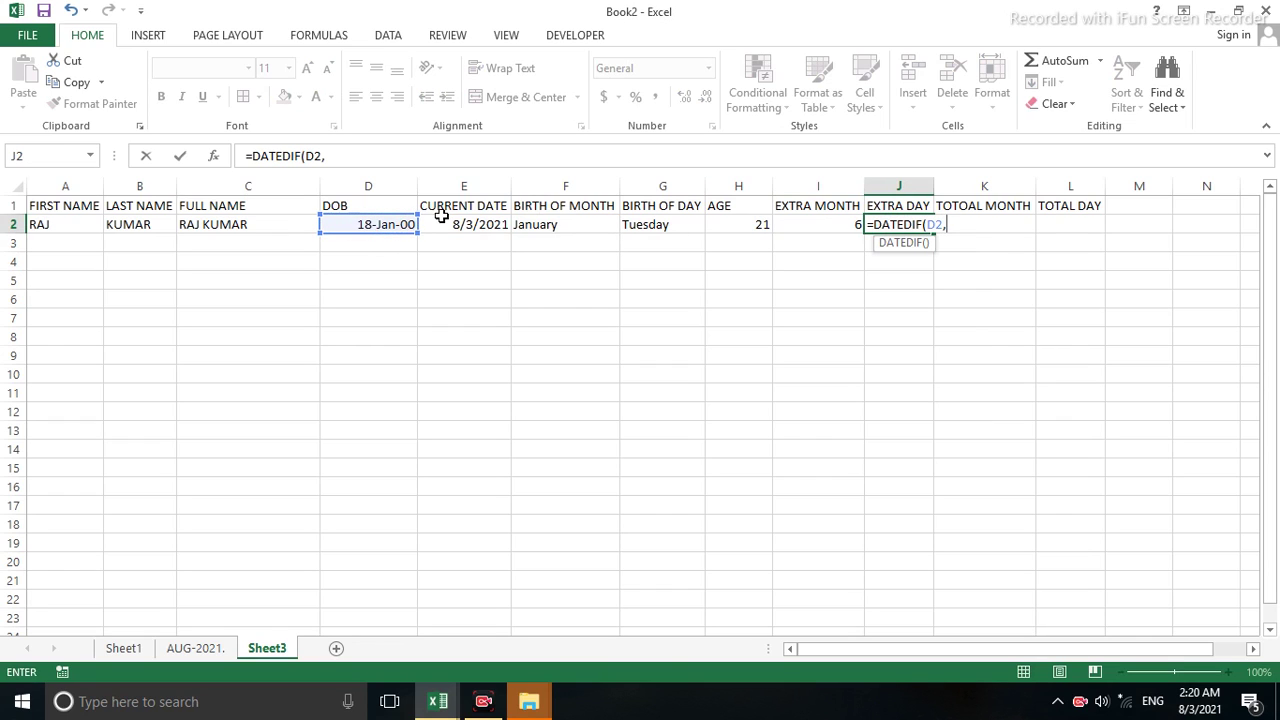
click(441, 221)
text(,")
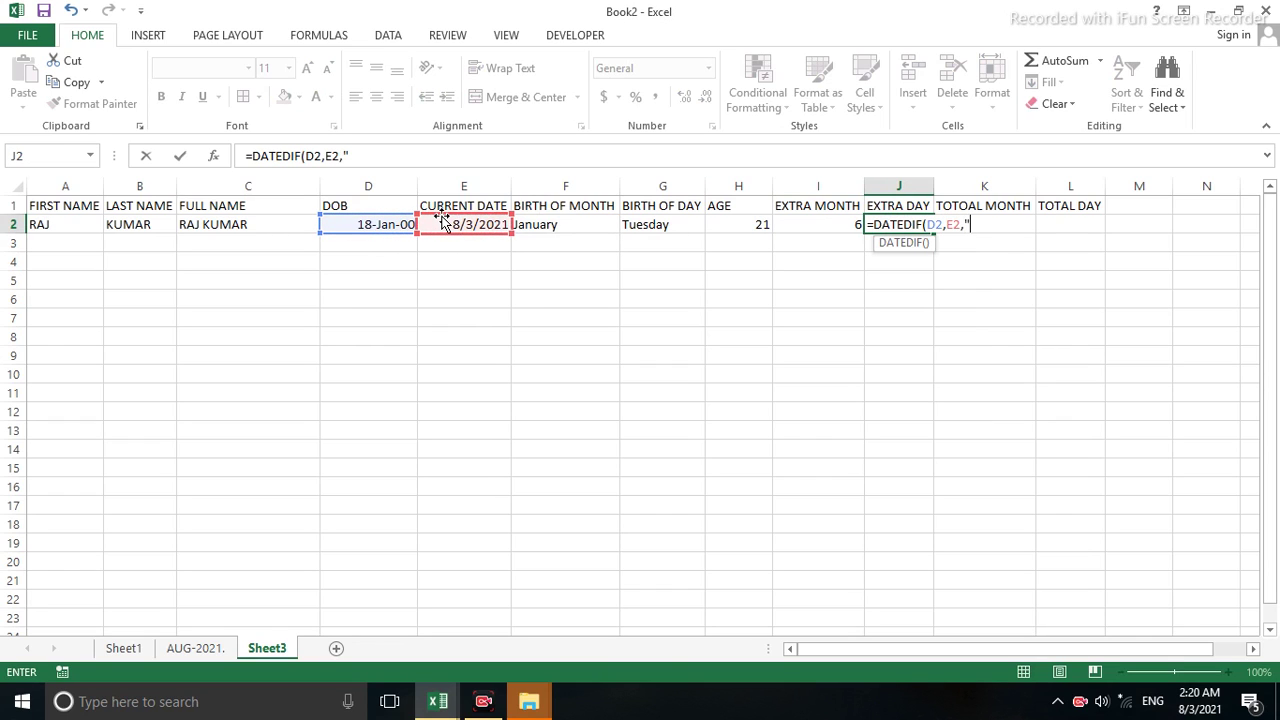
text(M)
text(D)
key(Return)
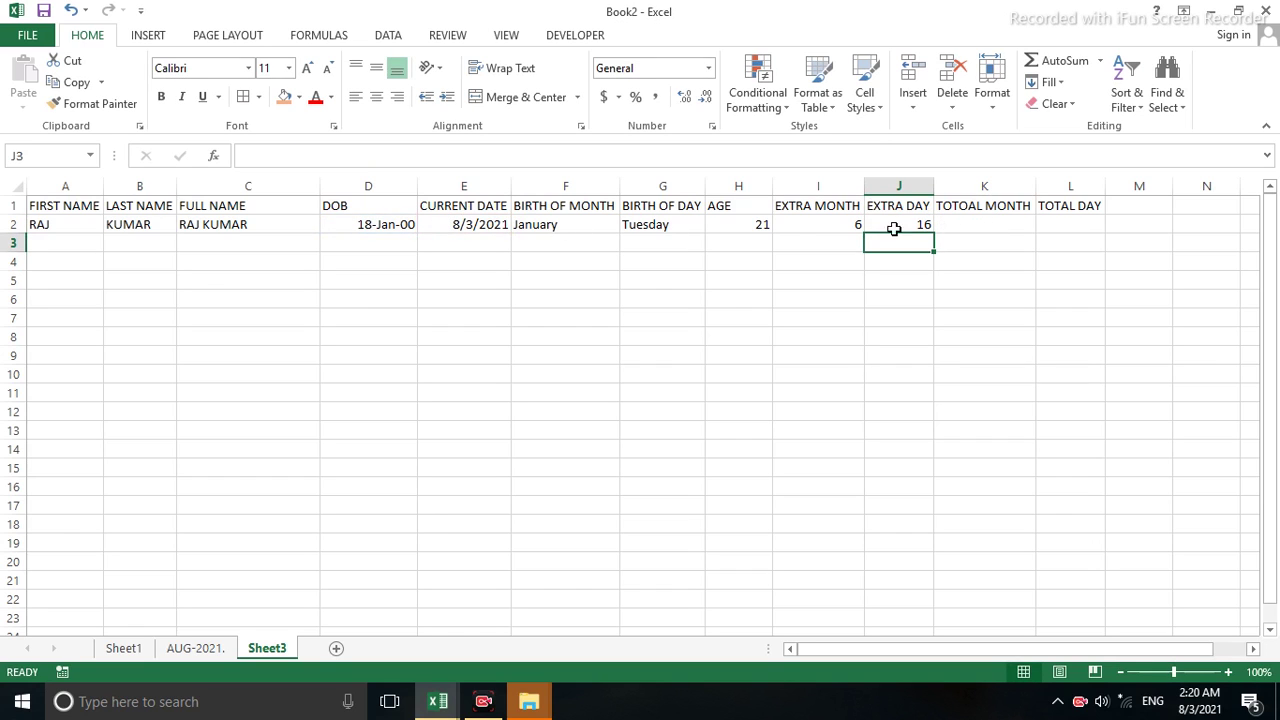
Review the age, extra month and extra day formulas in H2, I2 and J2
click(735, 224)
click(812, 224)
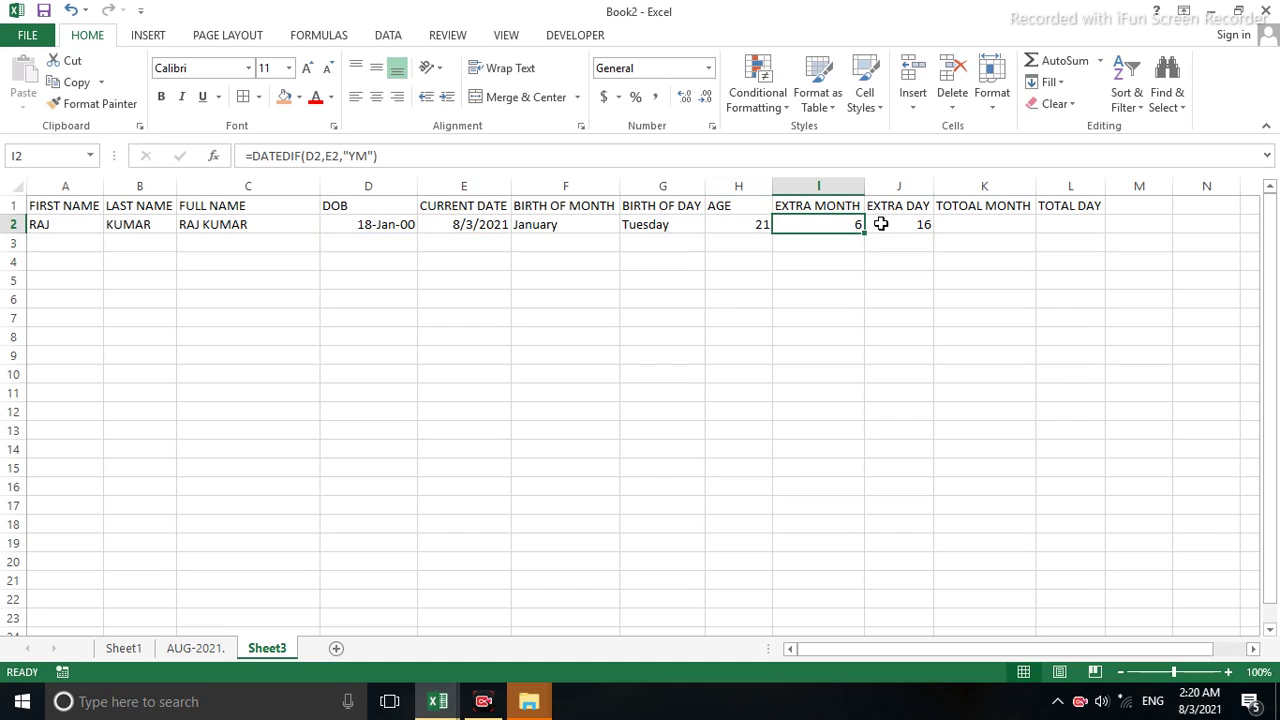
click(896, 225)
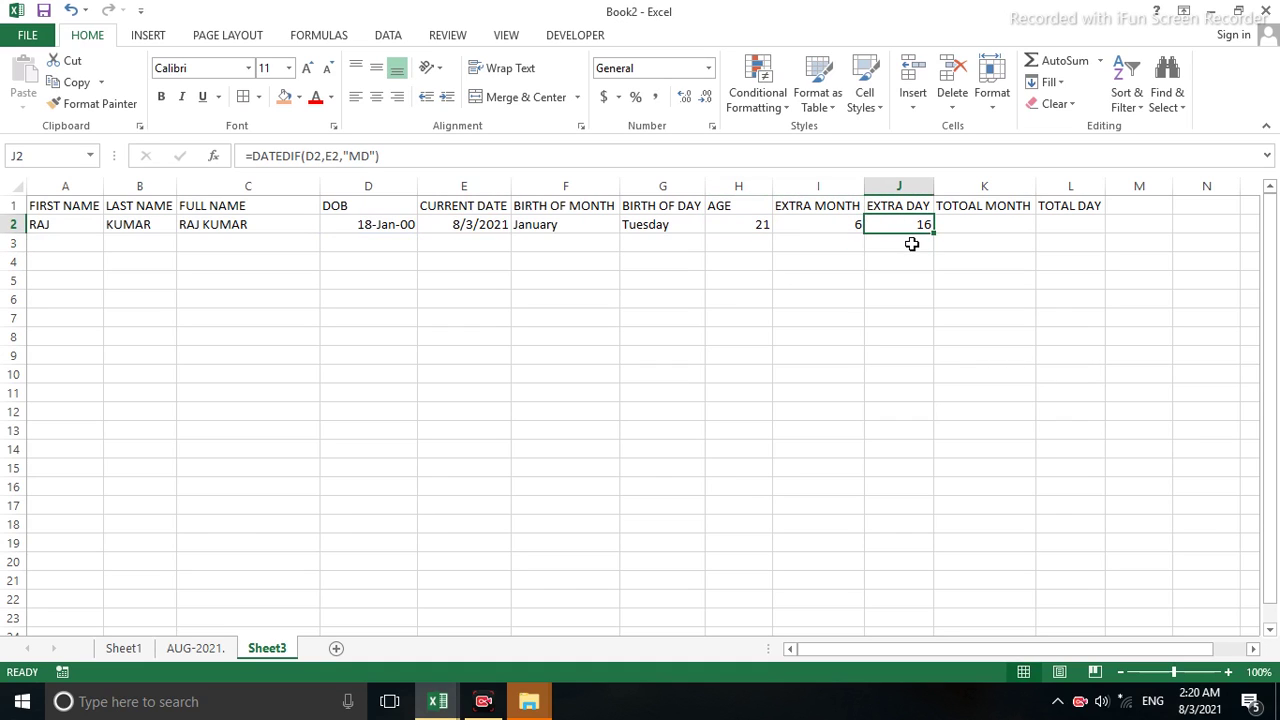
Enter =DATEDIF(D2,E2,"M") in K2 so it shows 258 total months
click(976, 226)
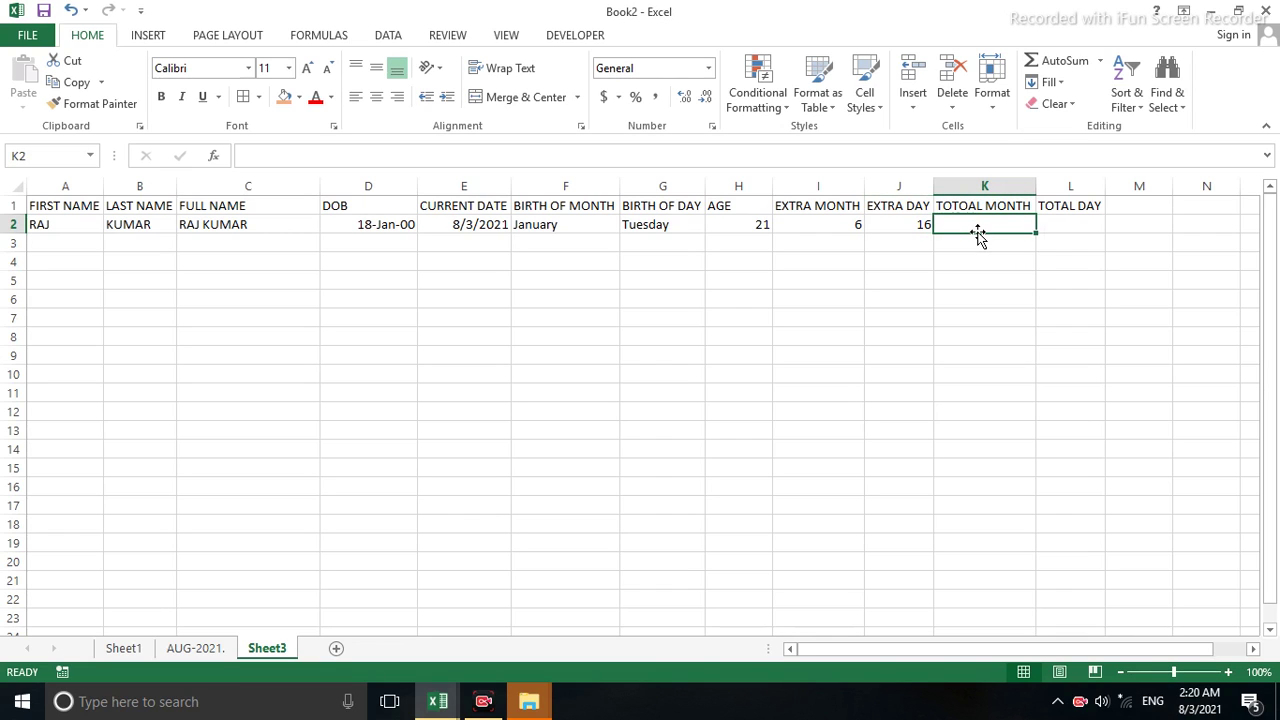
text(=)
text(DATE)
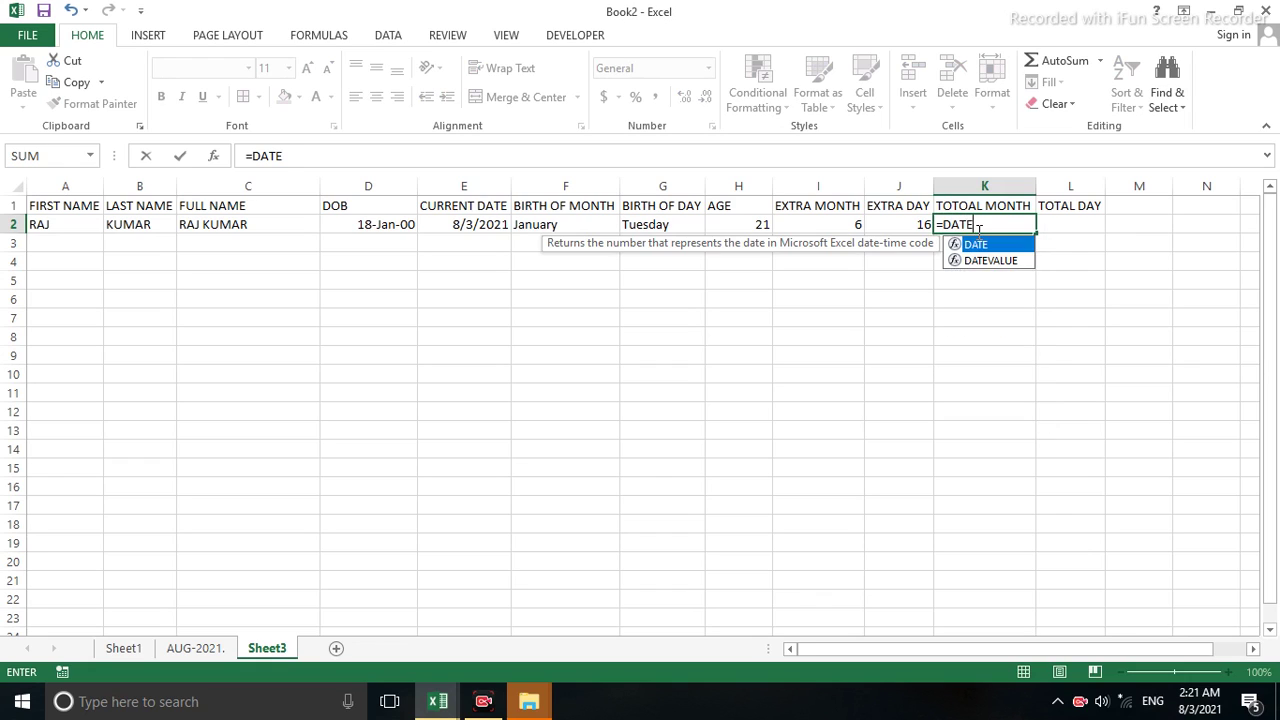
text(DIF)
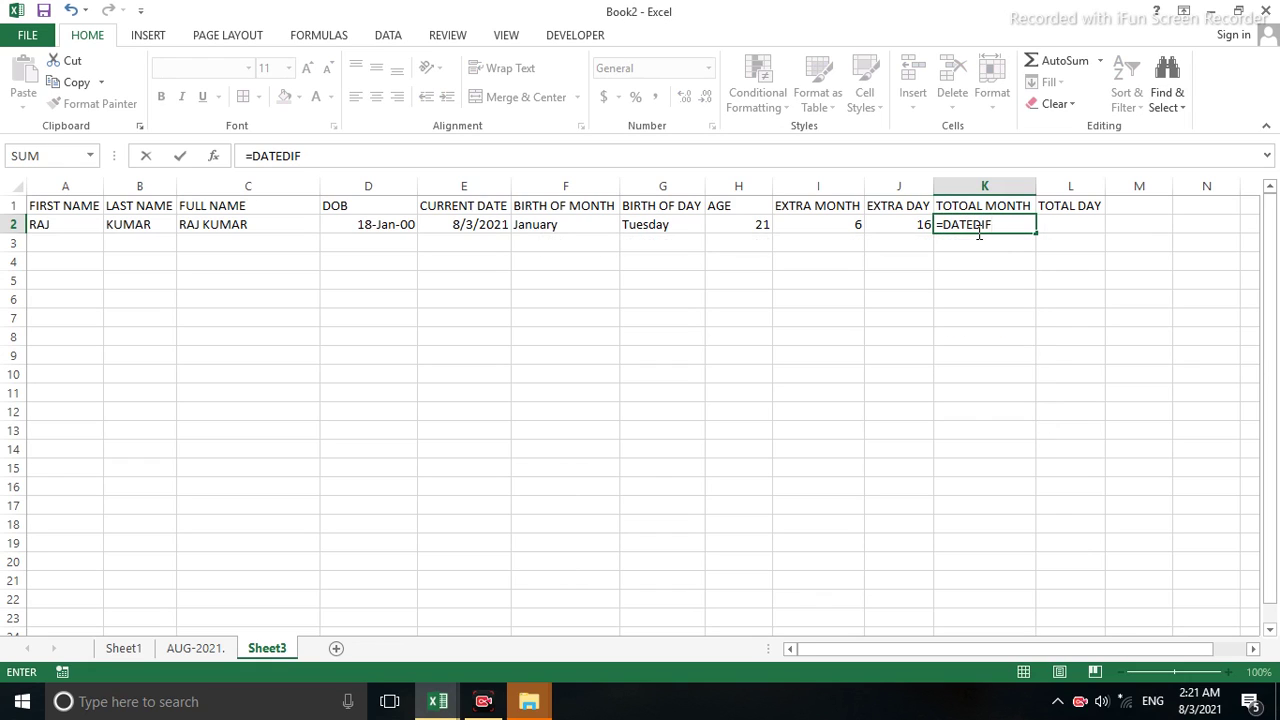
text(()
click(383, 222)
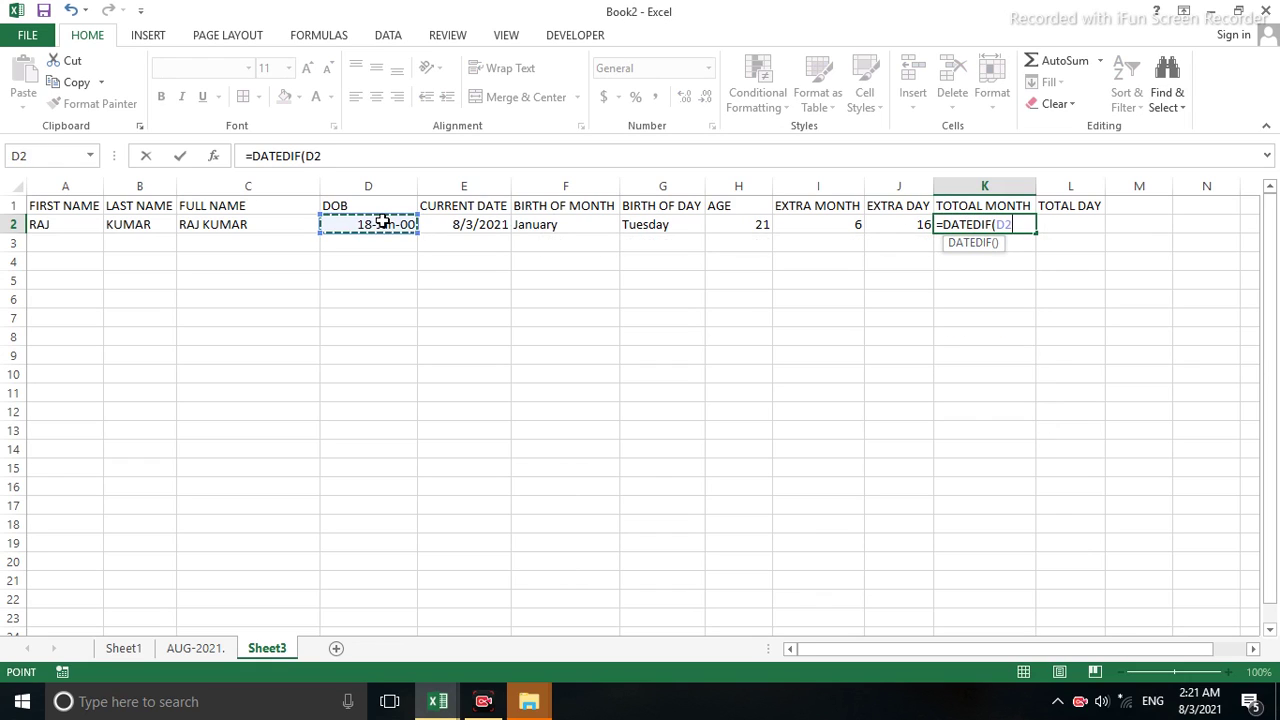
text(,)
click(437, 222)
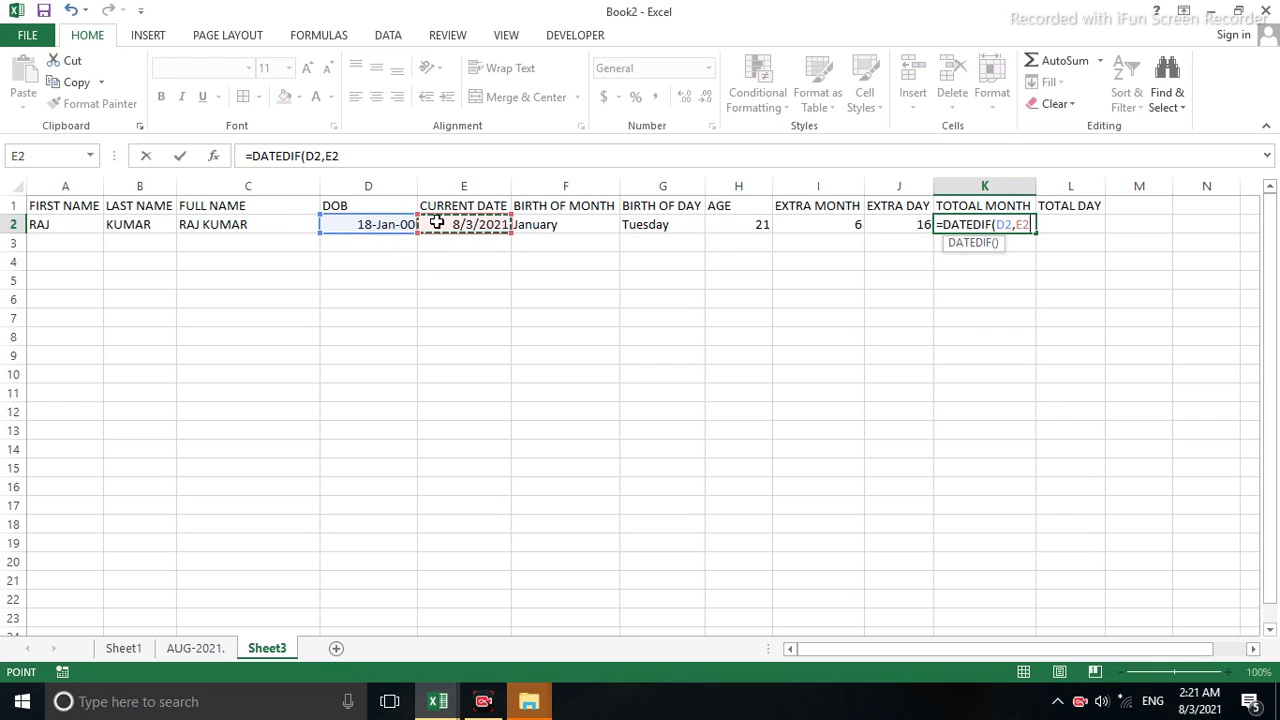
text(,")
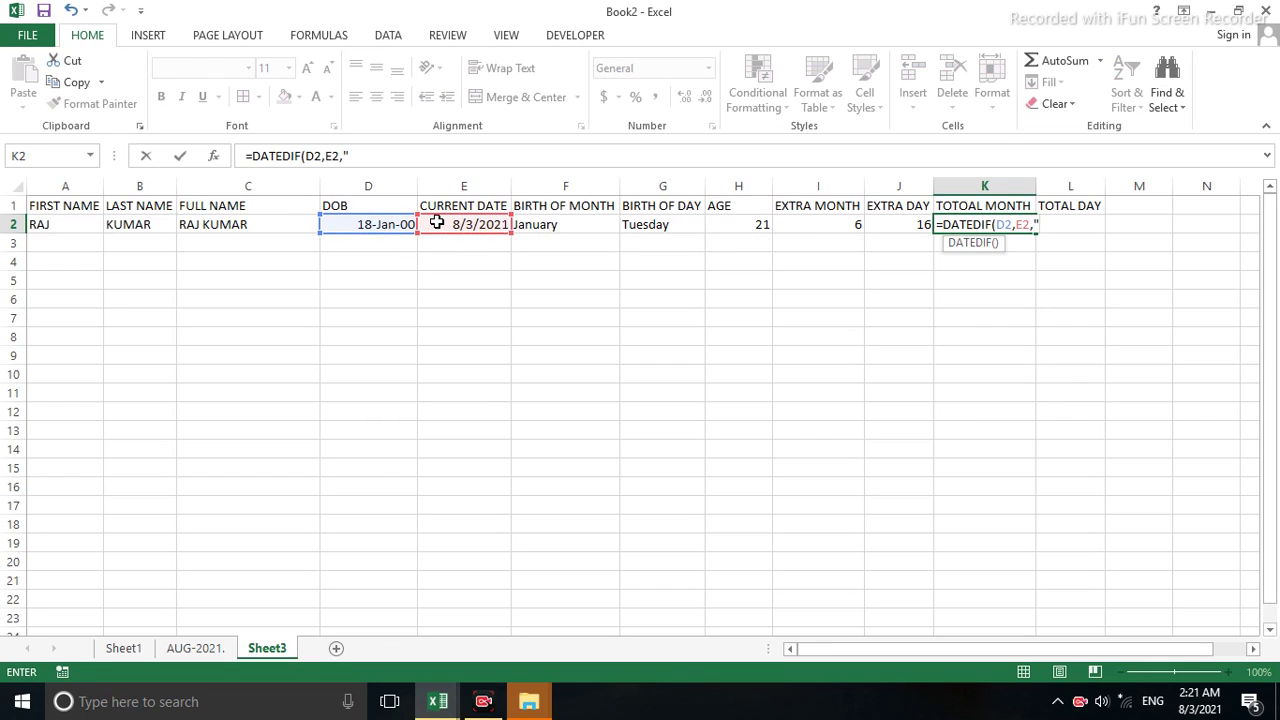
text(M)
key(Return)
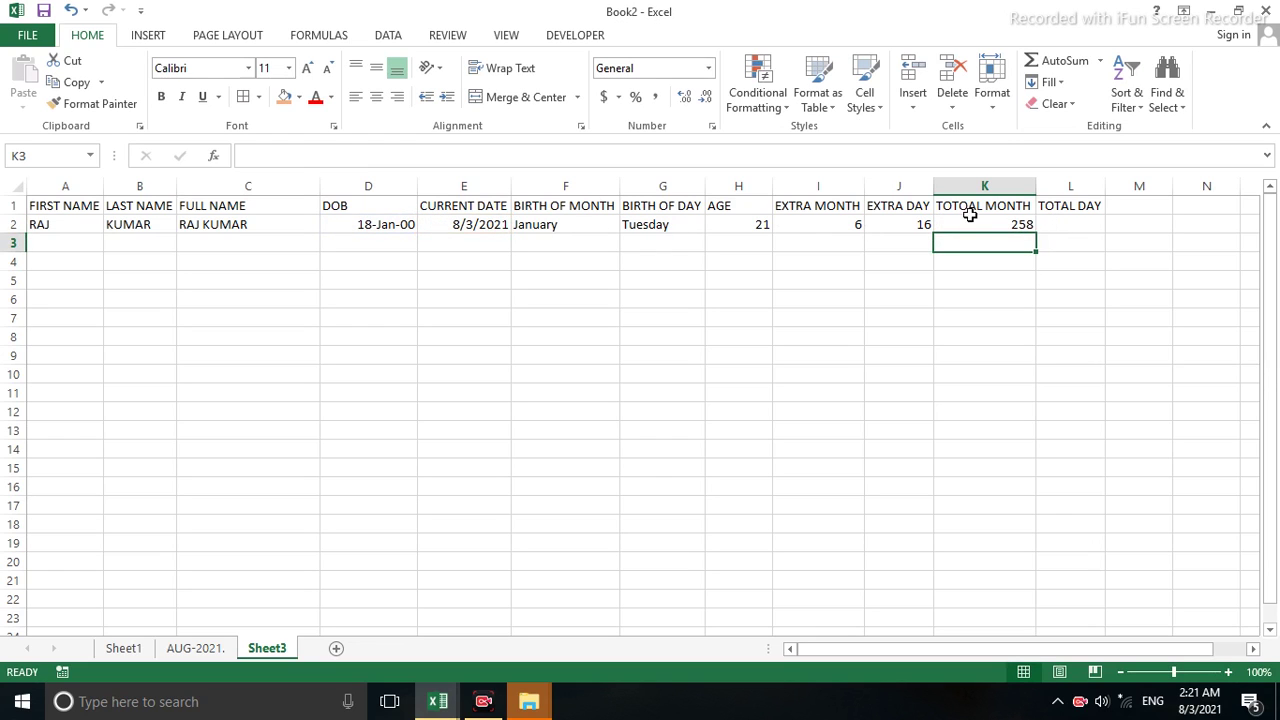
click(979, 219)
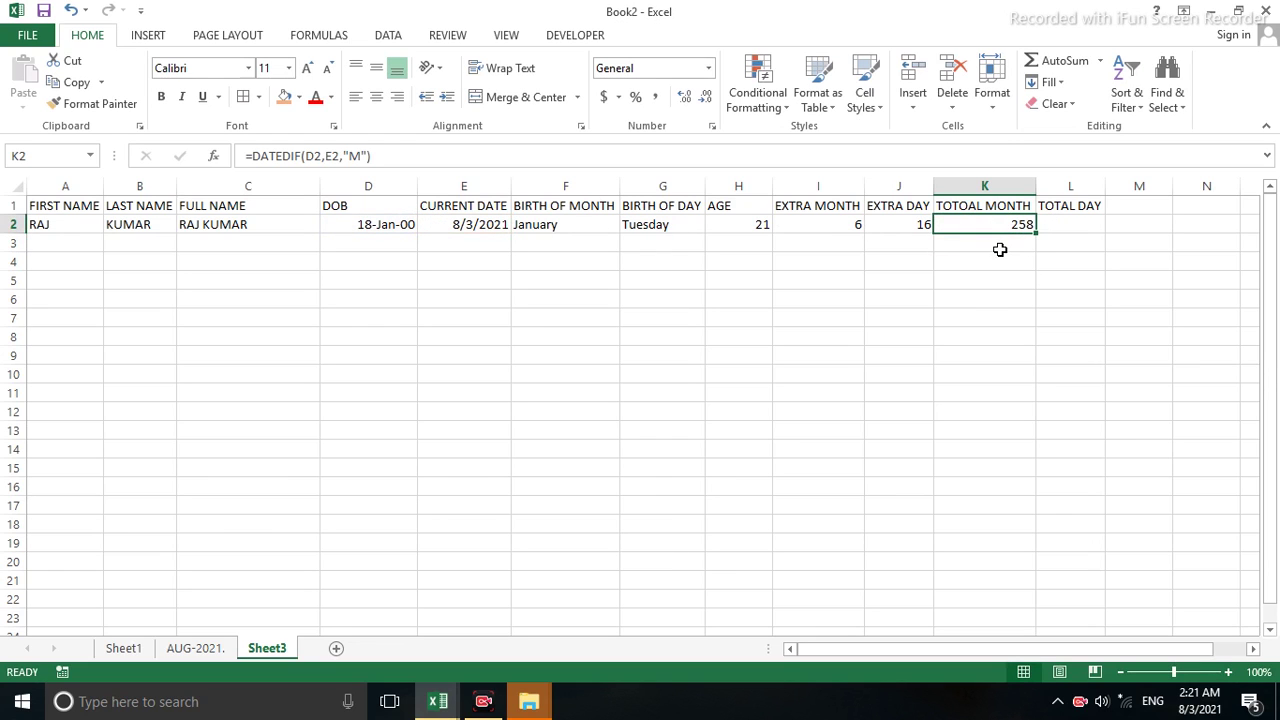
Enter =DATEDIF(D2,E2,"D") in L2 so it shows 7868 total days
click(1054, 224)
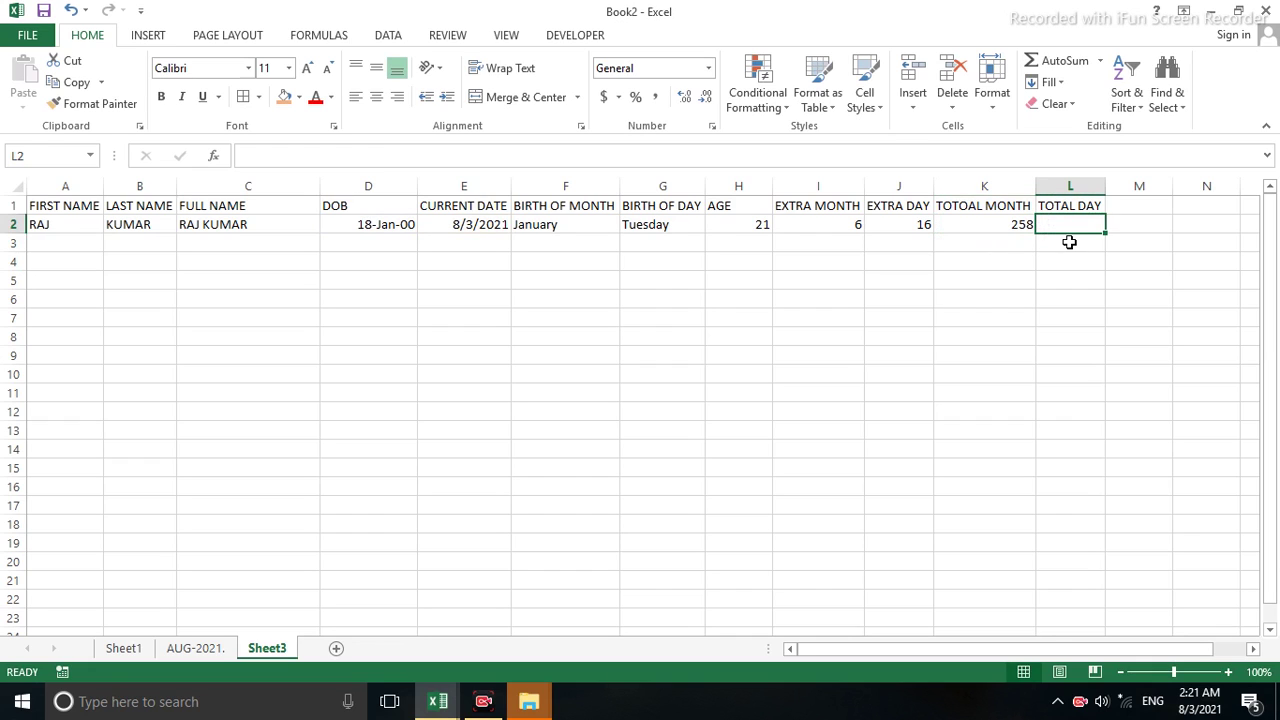
text(=)
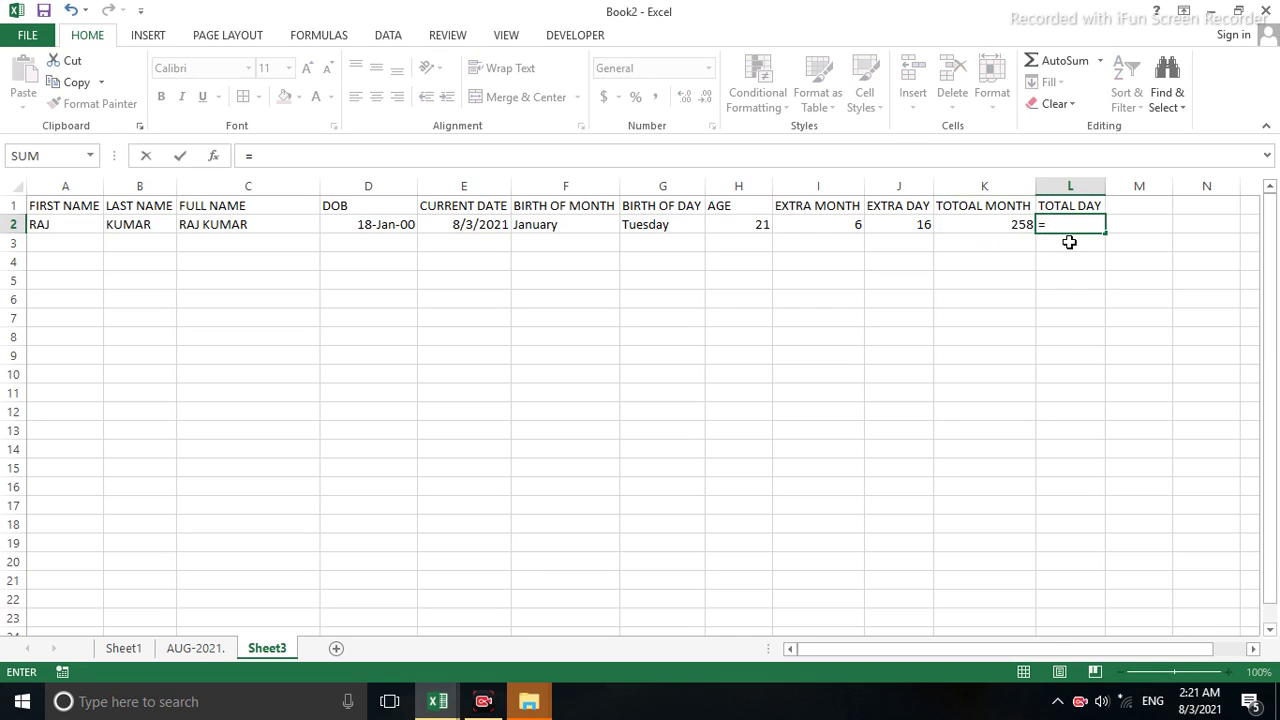
text(DATEDIF)
text(()
click(396, 229)
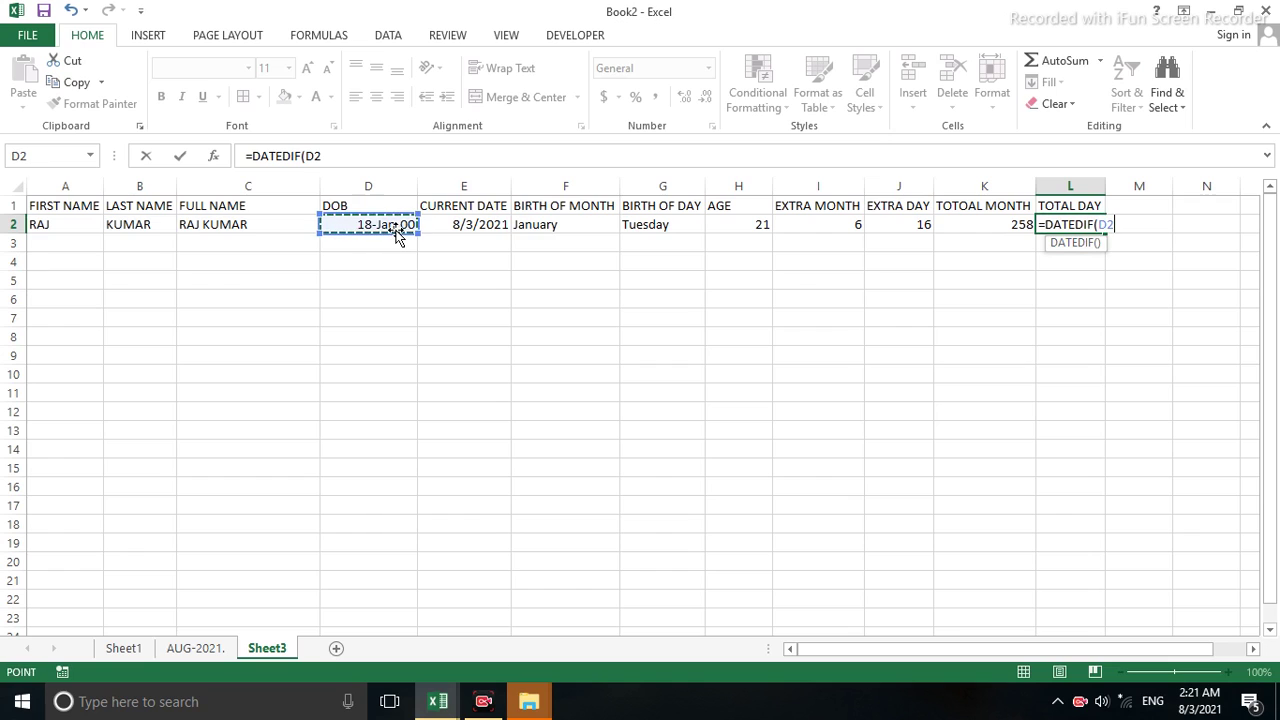
text(,)
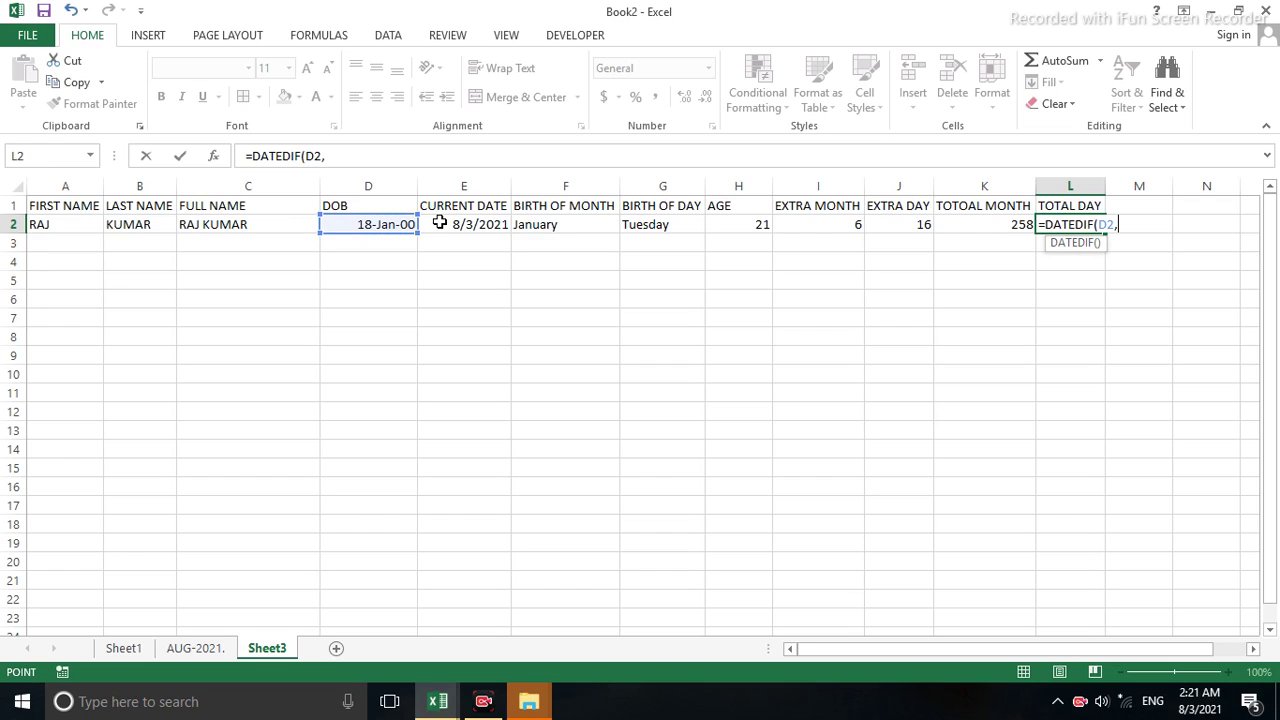
click(439, 223)
text(,)
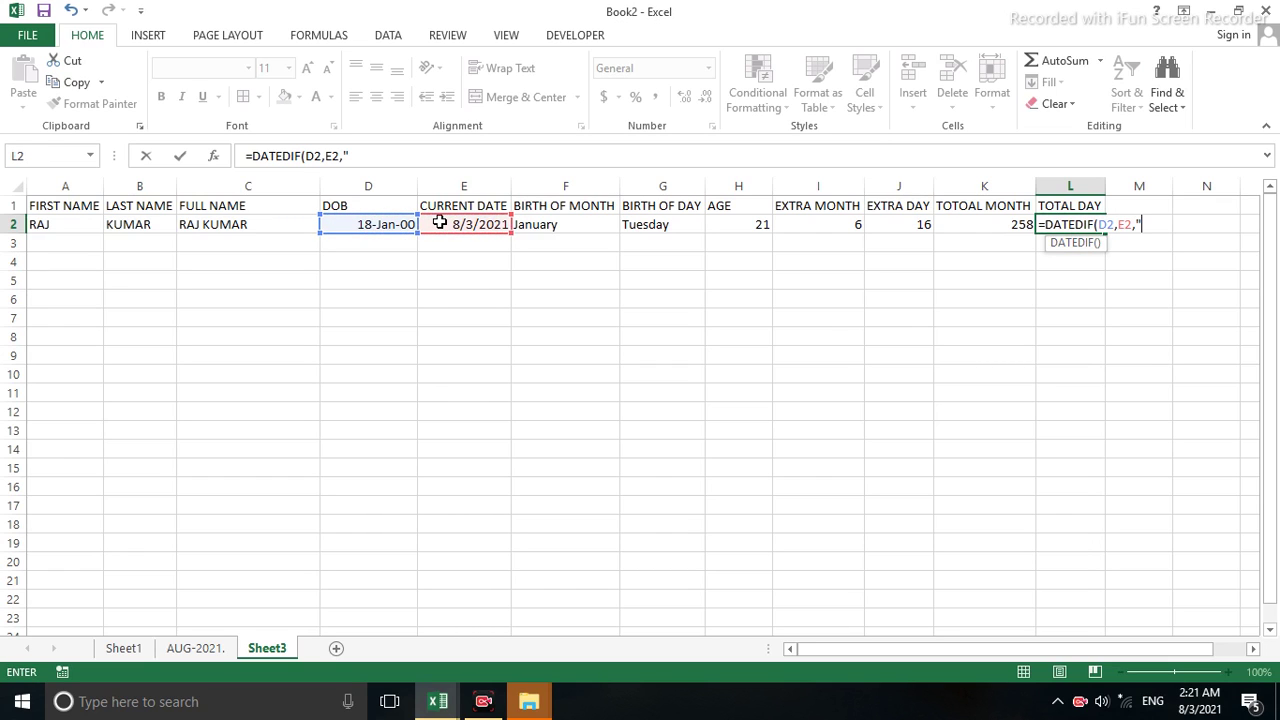
text(D)
text())
key(Return)
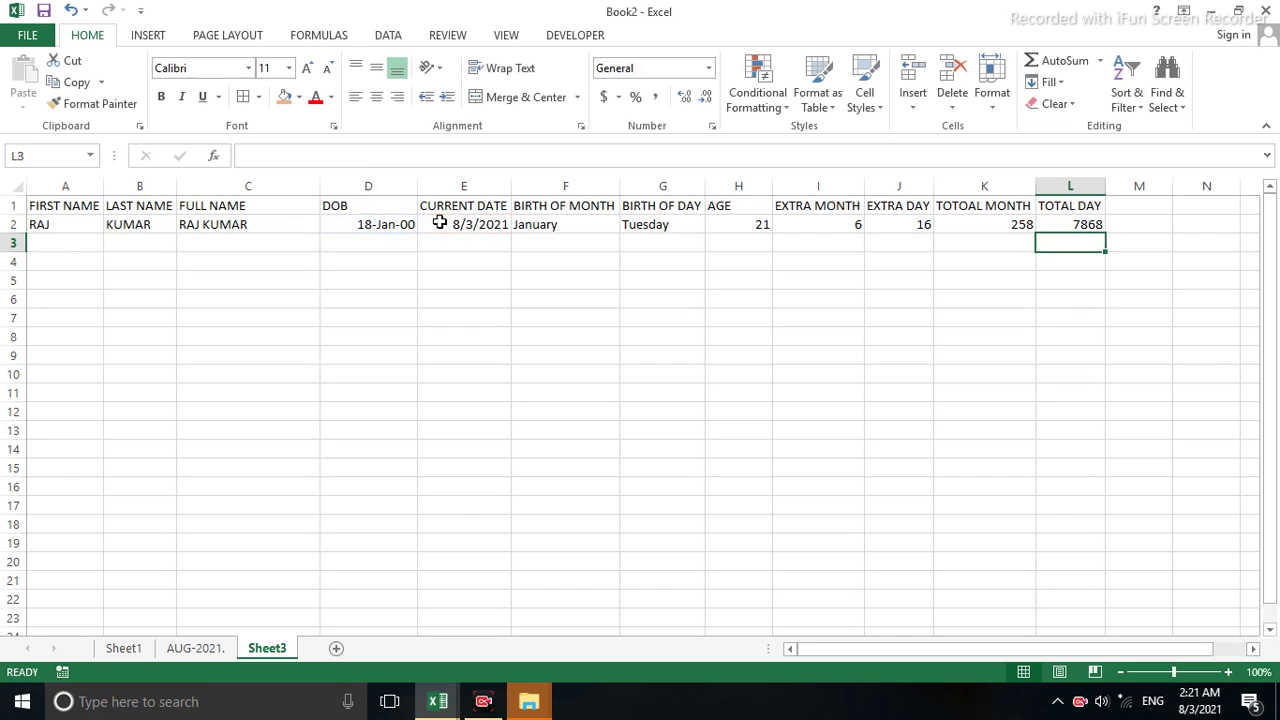
click(1056, 226)
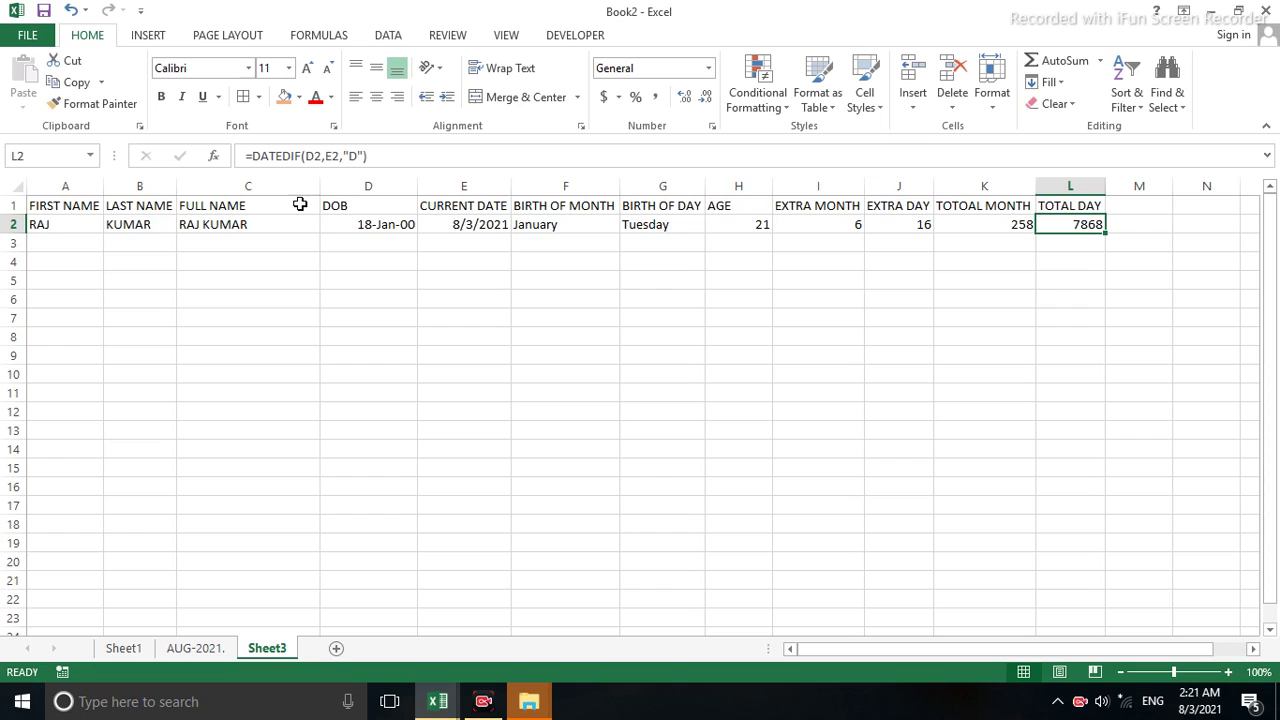
Format A1:L2 as a table with headers using the orange medium table style
drag(46, 207, 1072, 233)
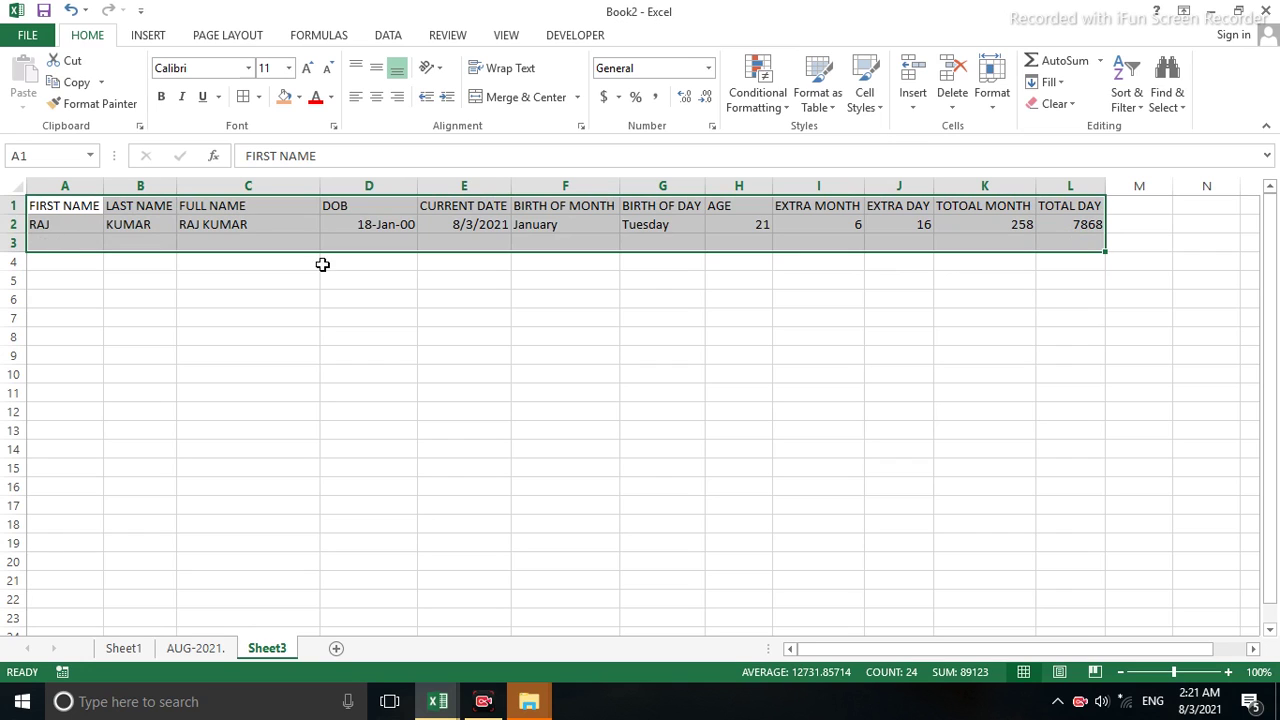
click(1014, 244)
click(1047, 224)
drag(1047, 224, 44, 214)
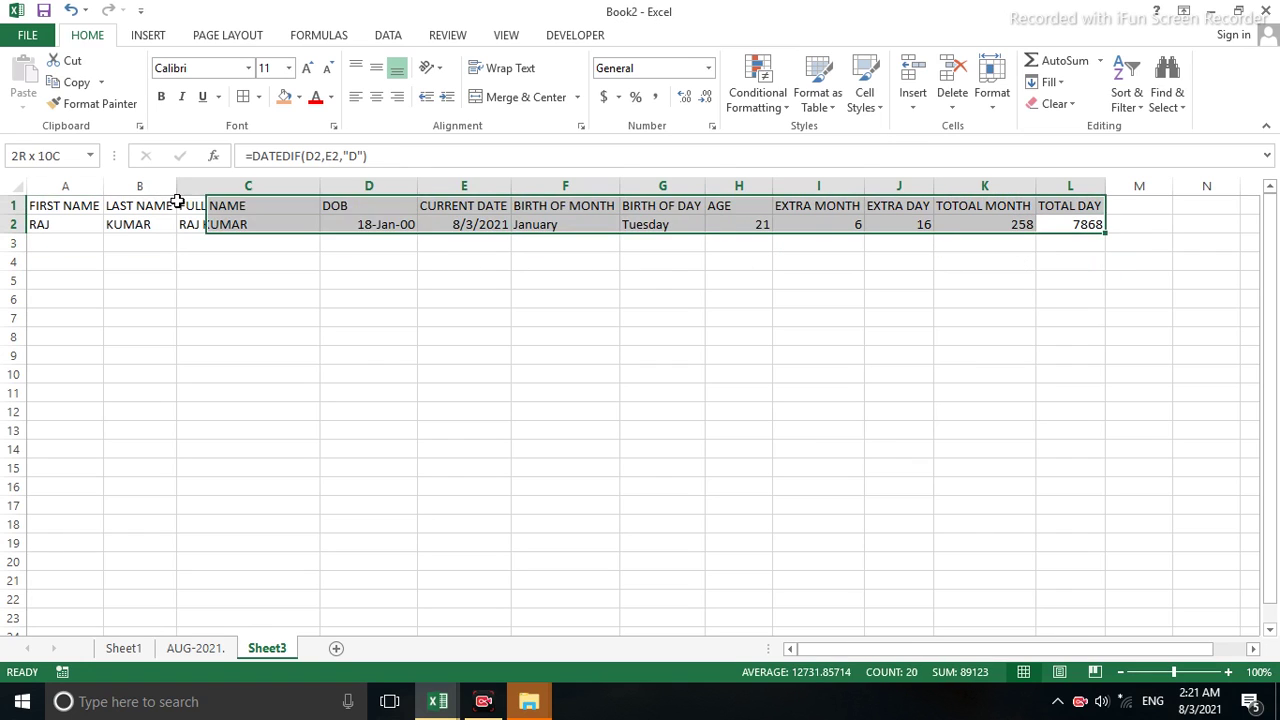
click(818, 98)
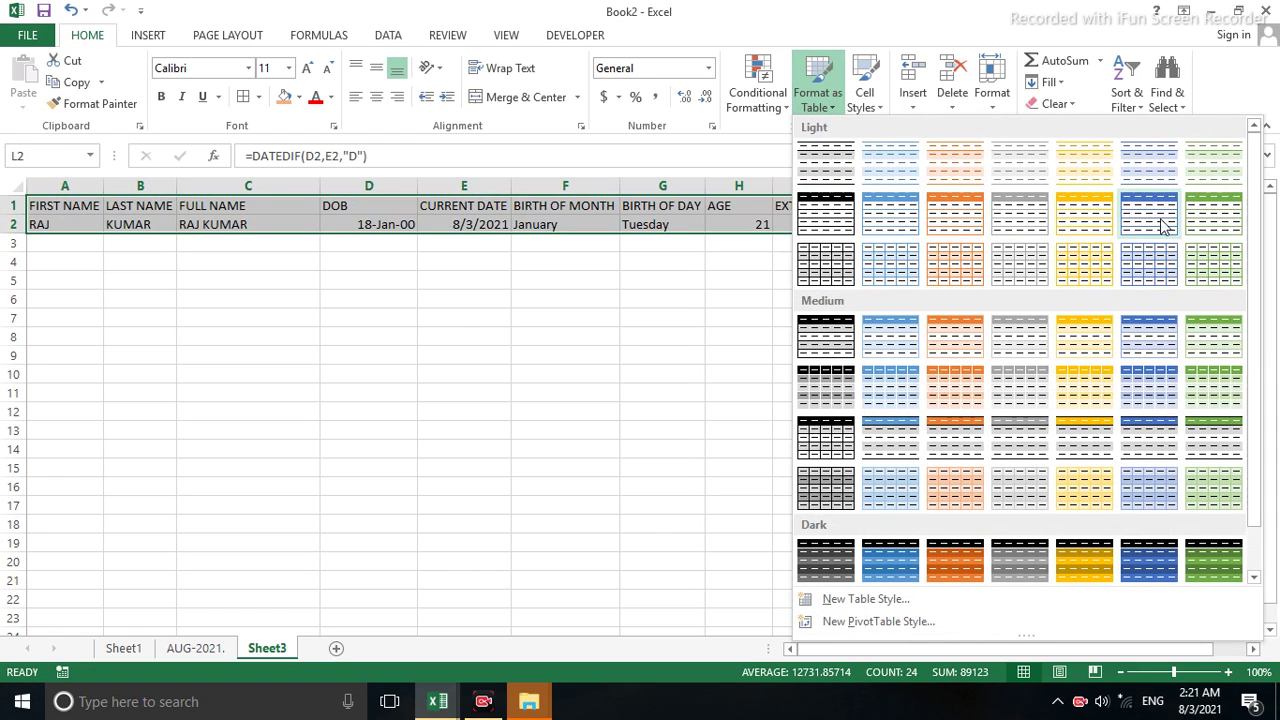
click(964, 226)
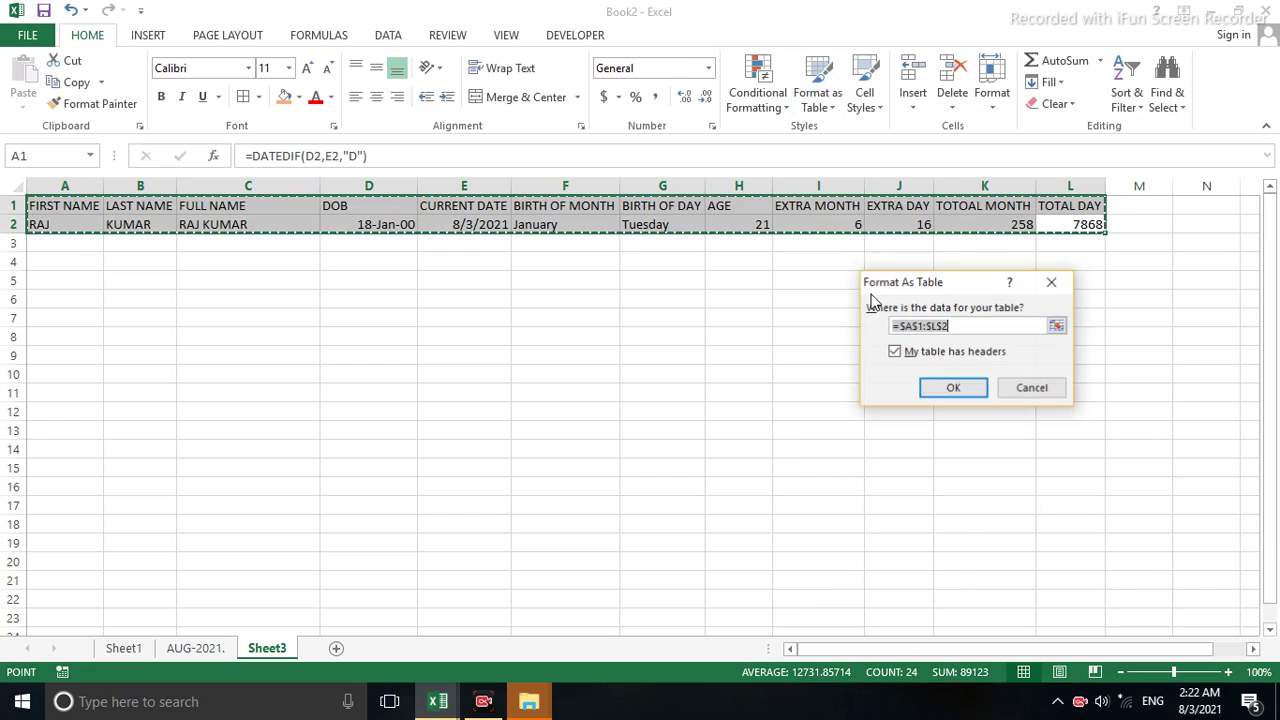
click(958, 388)
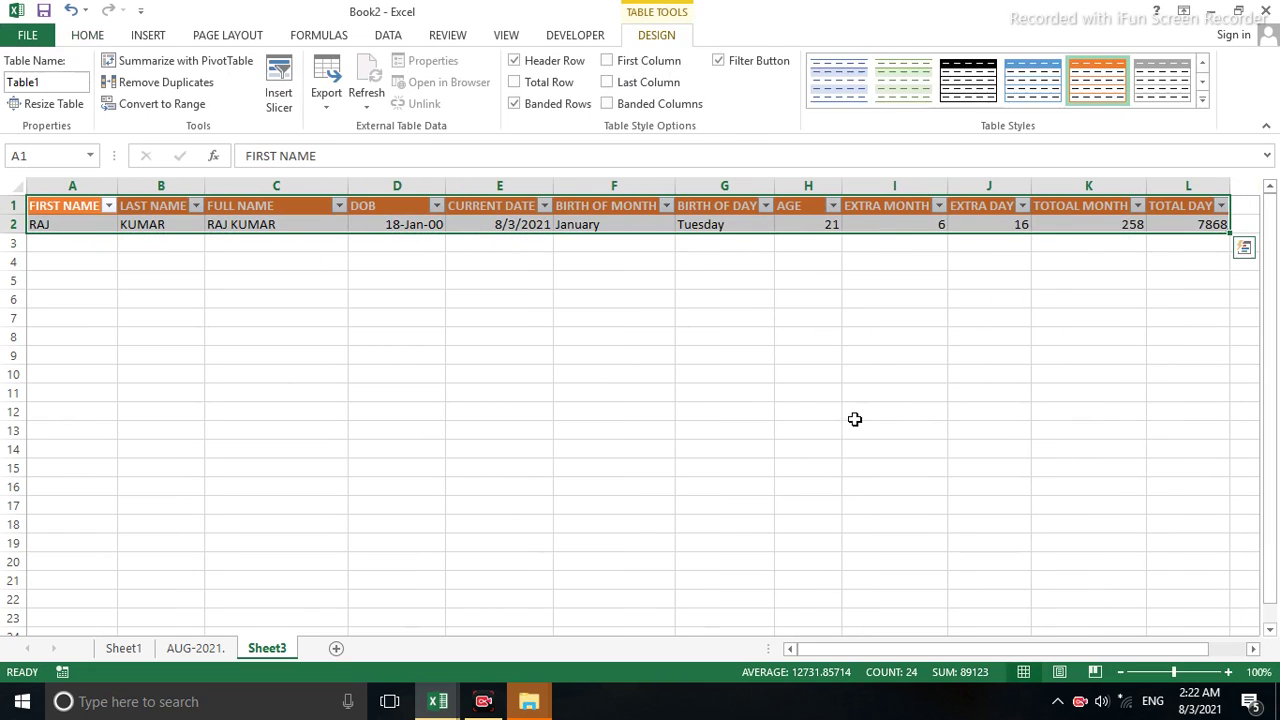
click(854, 412)
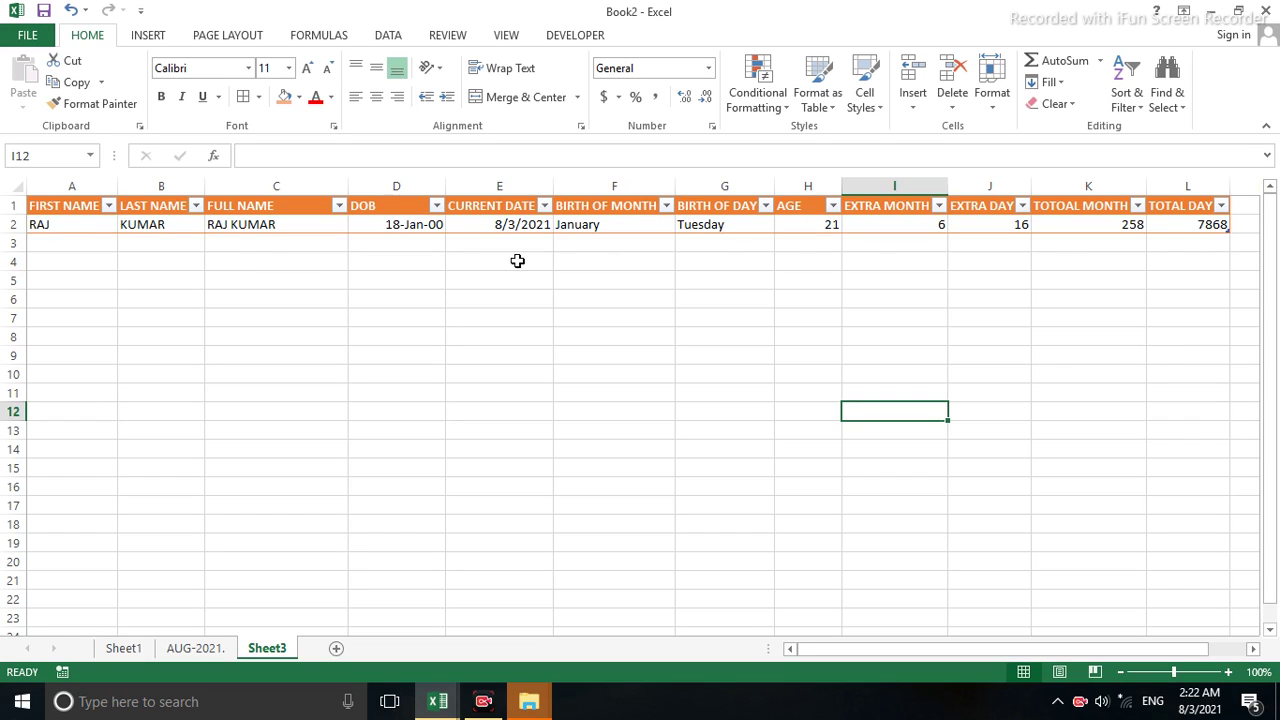
Add a row-3 record with the person's first and last name and DOB 1-Aug-05
click(72, 240)
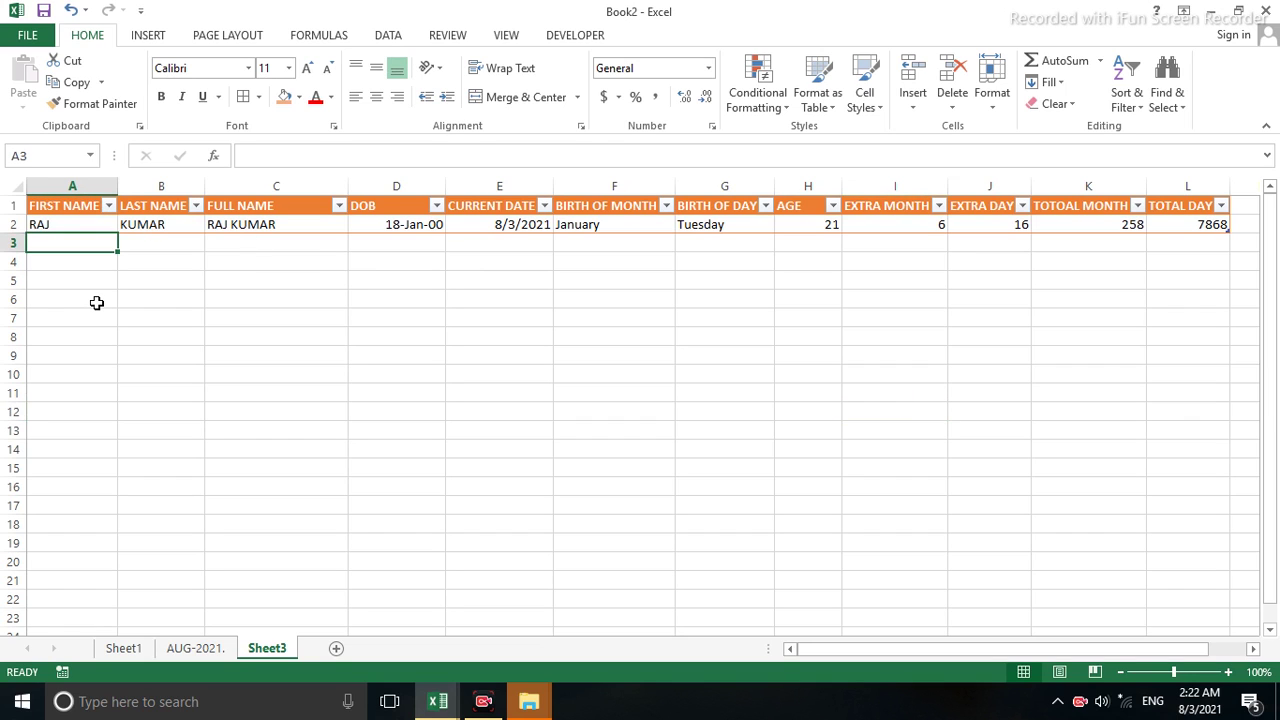
text(RAKE)
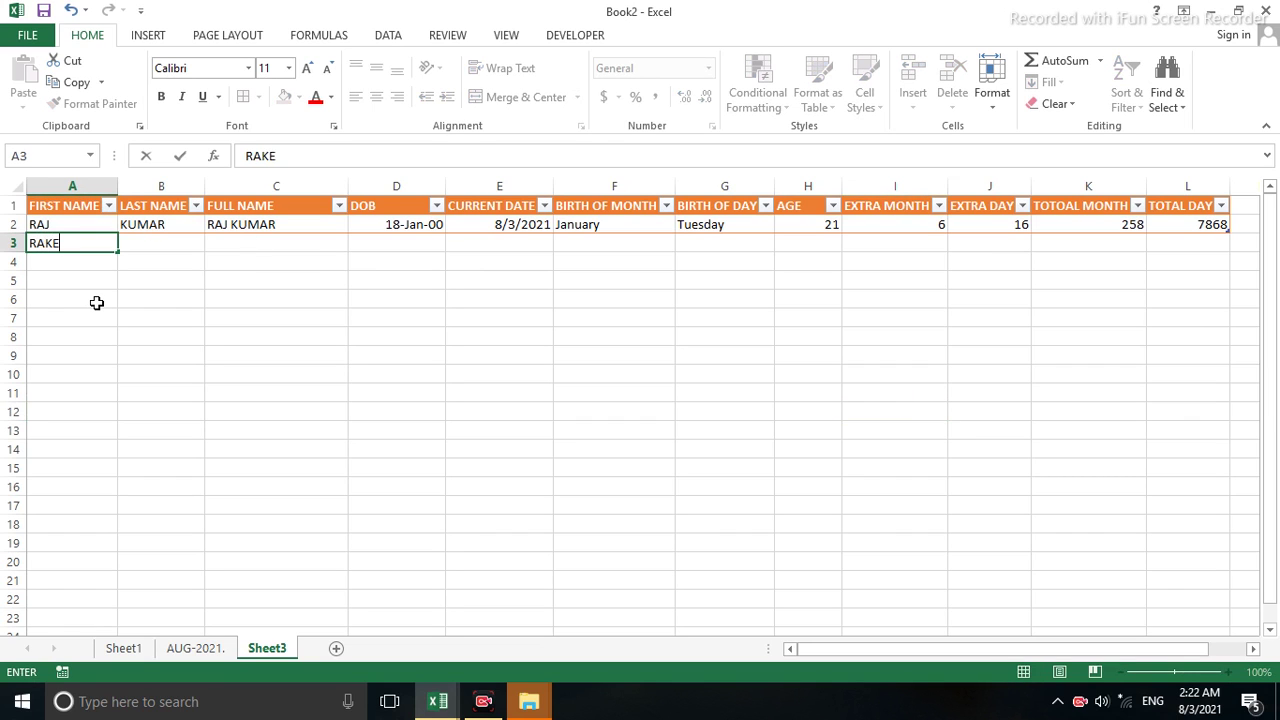
text(S)
key(Tab)
text(NA)
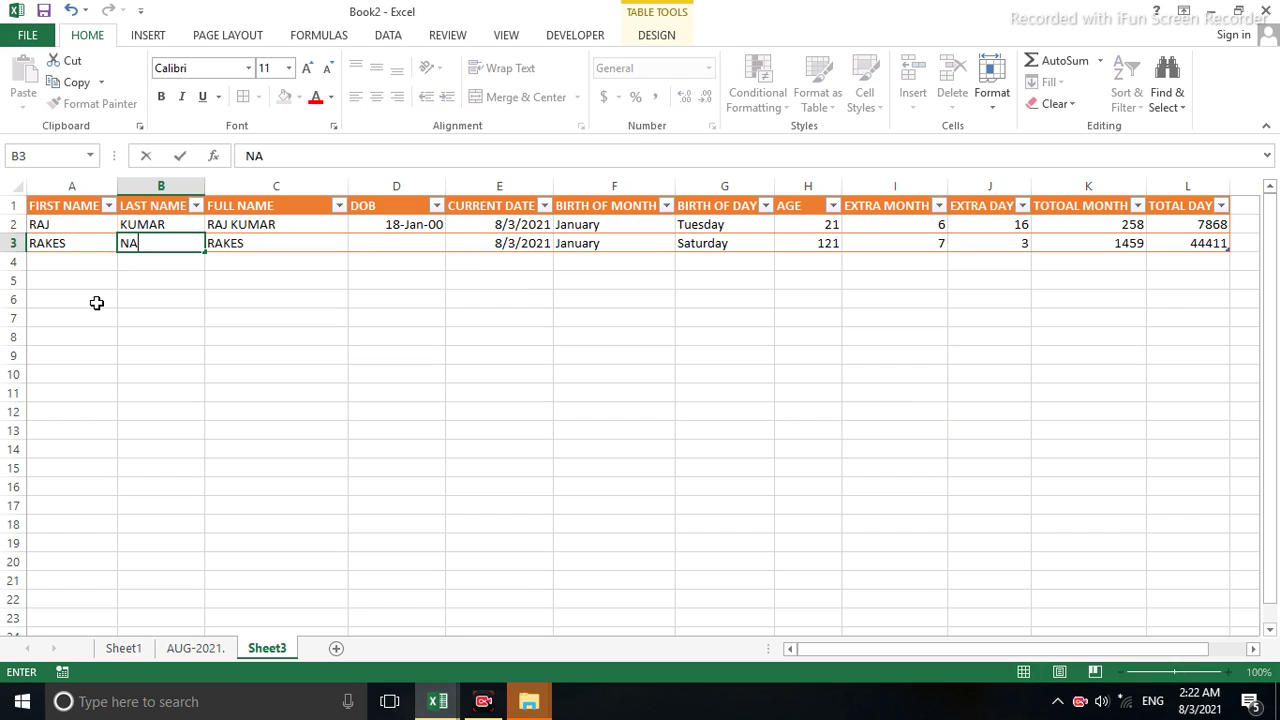
text(GAR)
key(Tab)
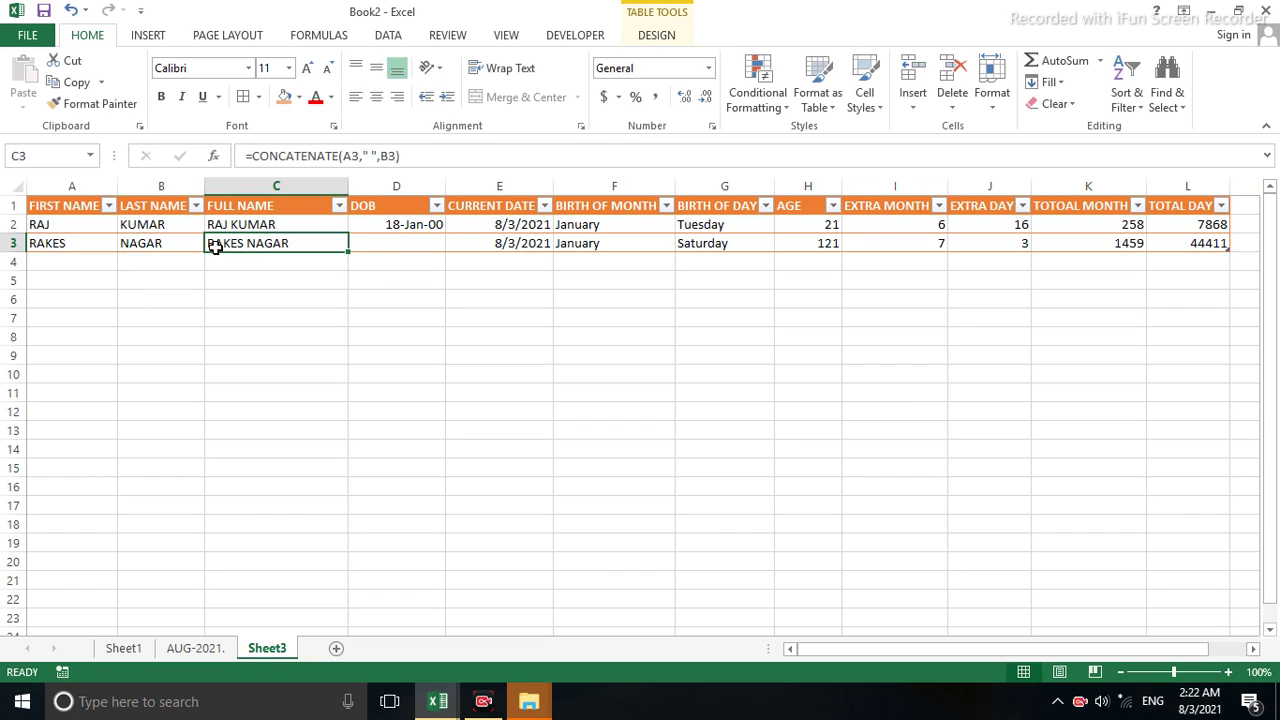
click(395, 241)
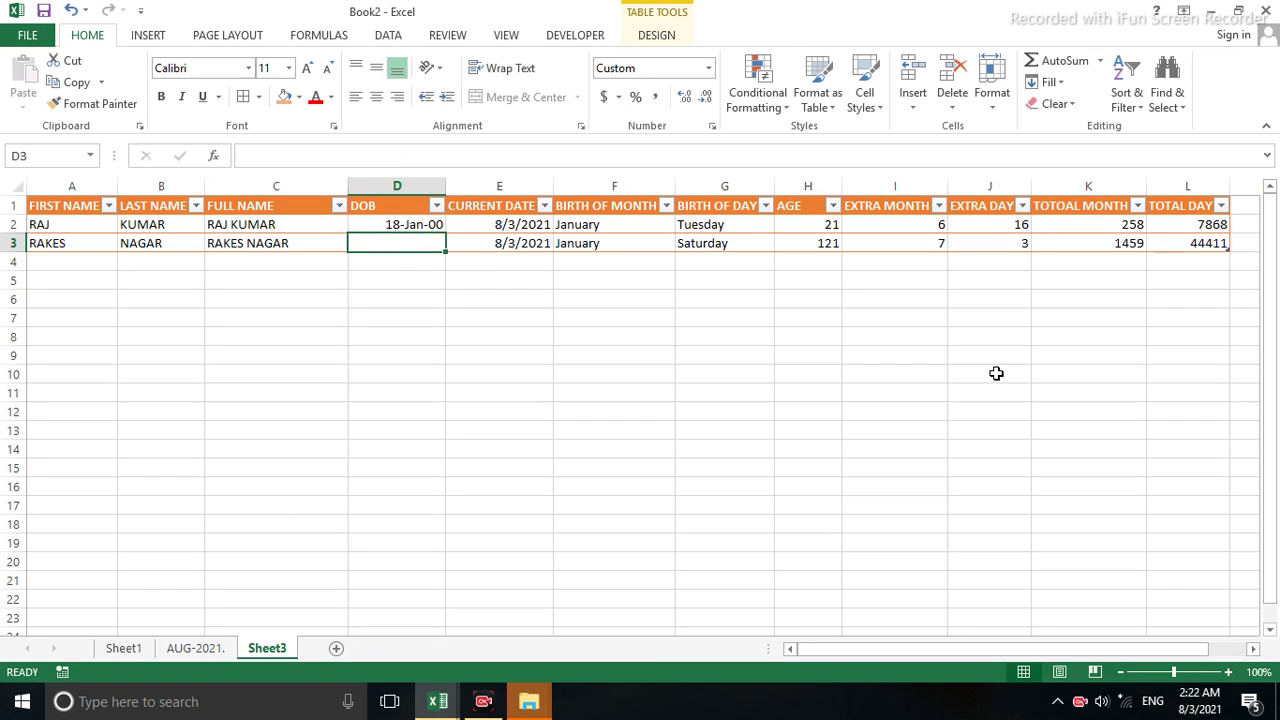
text(1-)
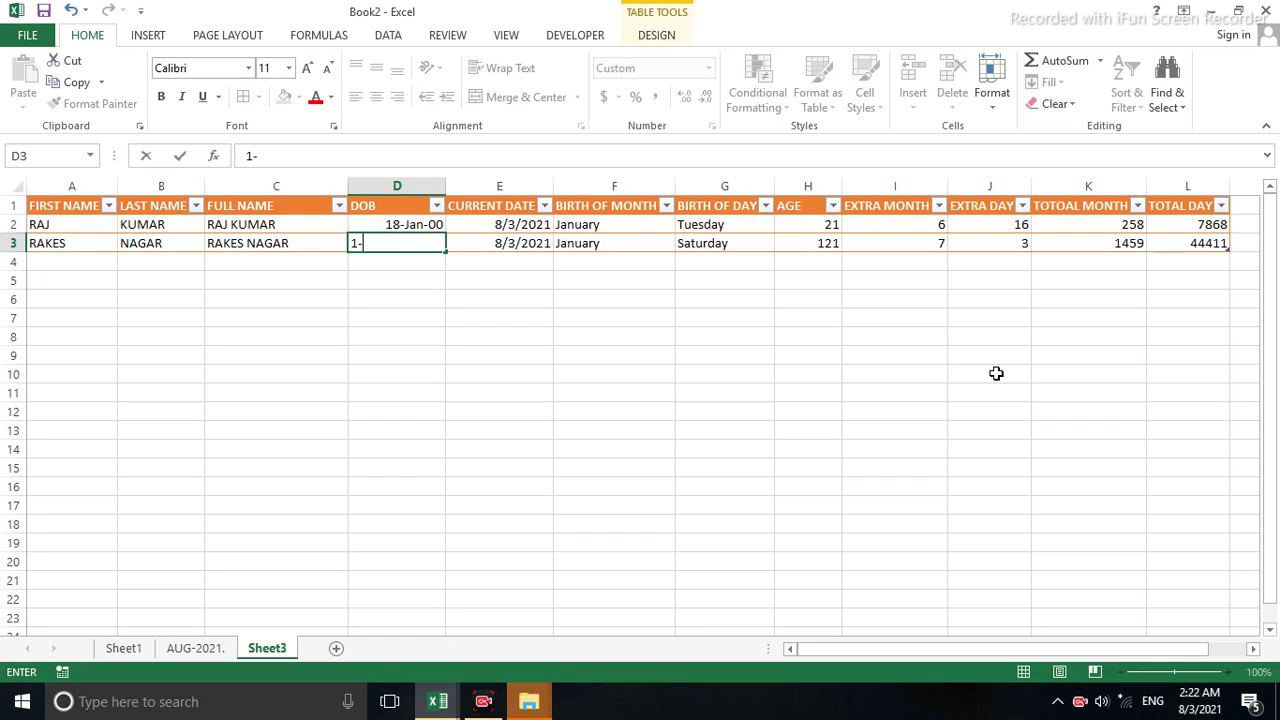
text(AUG-2005)
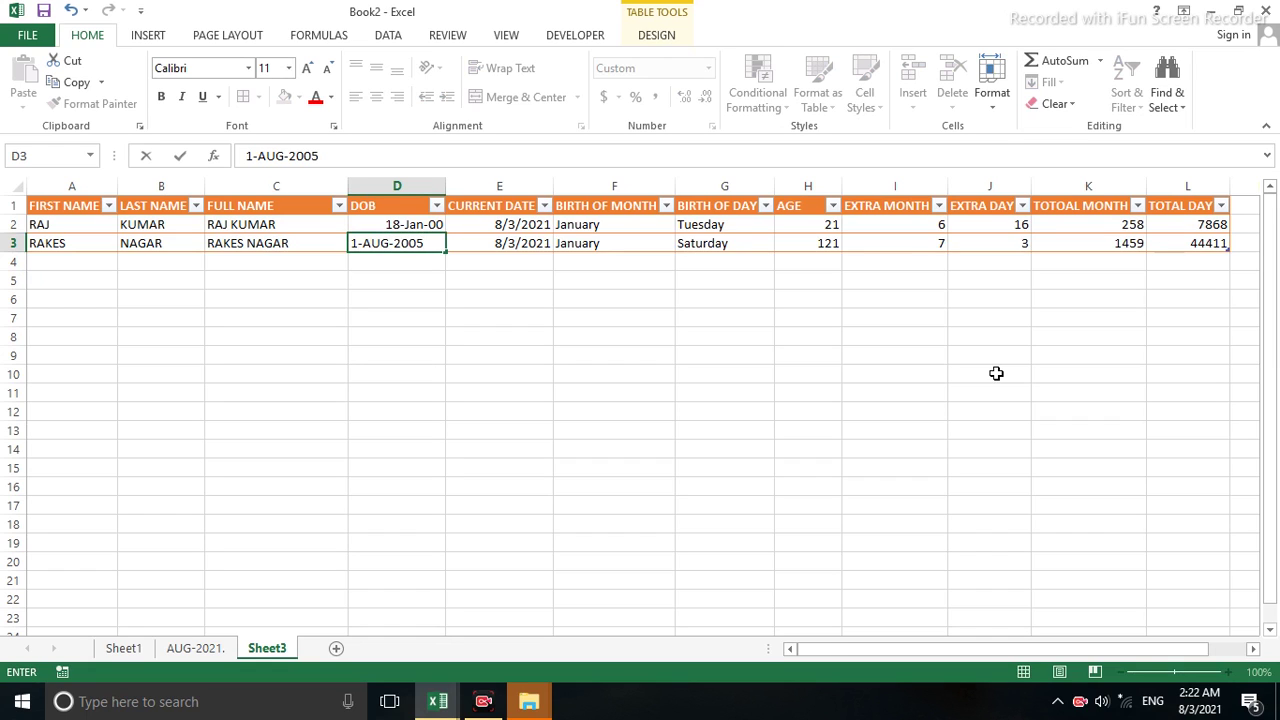
key(Return)
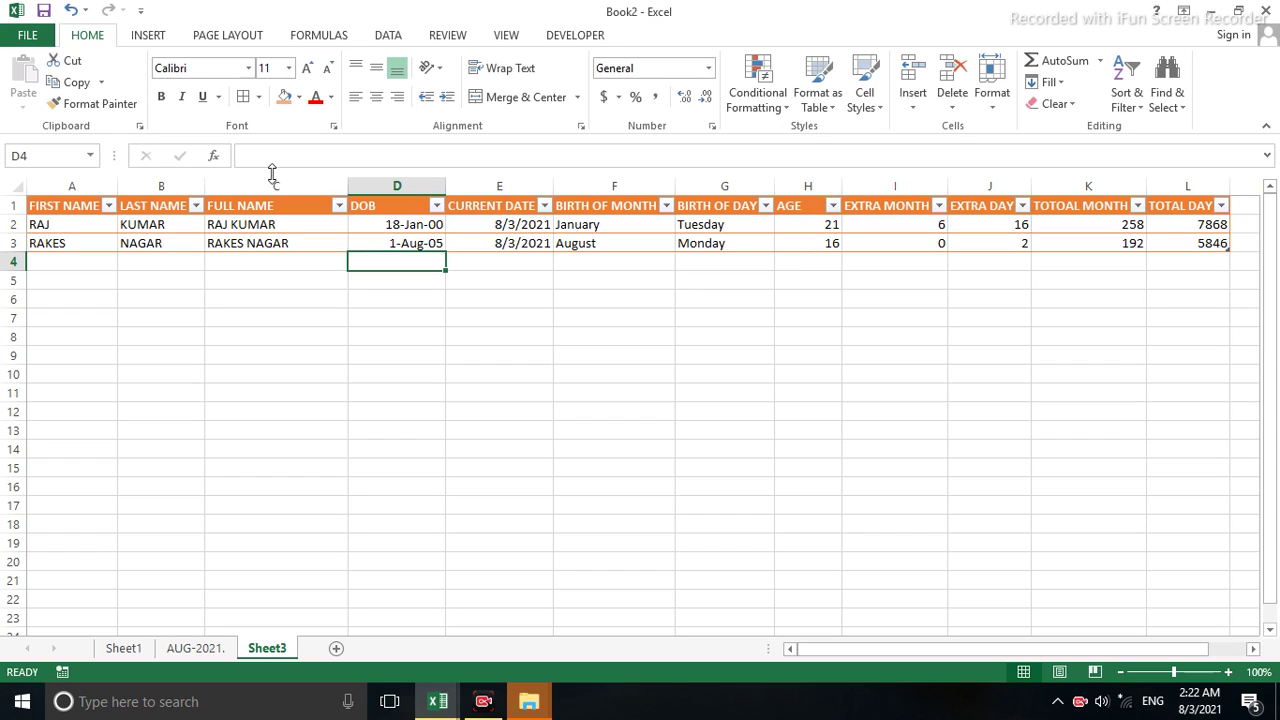
Insert a new row 1 and enter a DATE OF BIRTH title merged across A1:L1
click(9, 205)
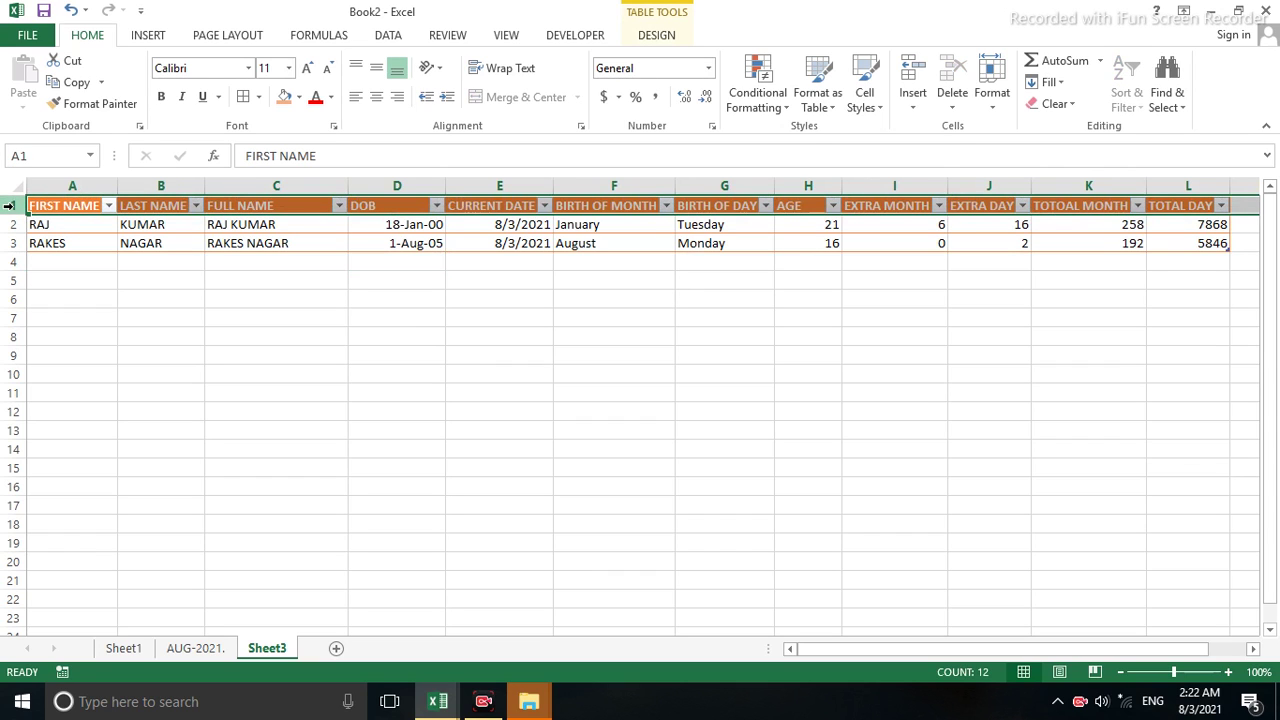
key(ctrl+shift+plus)
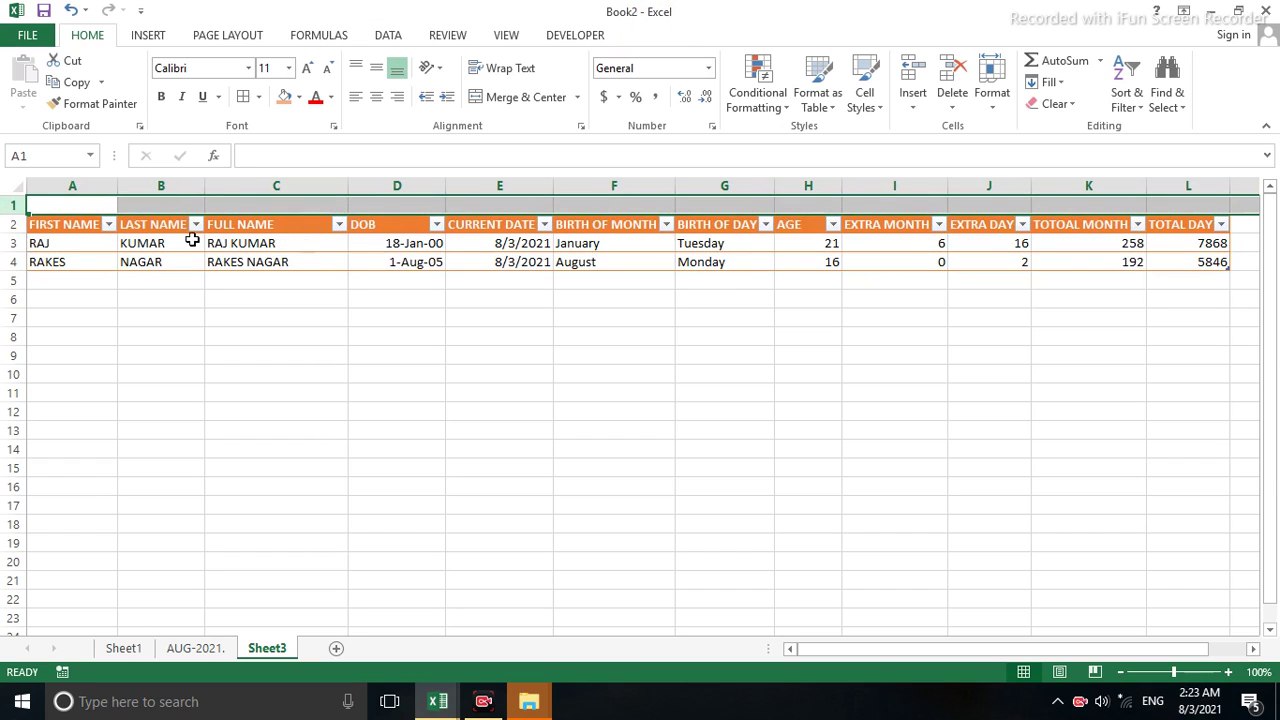
drag(76, 203, 1180, 200)
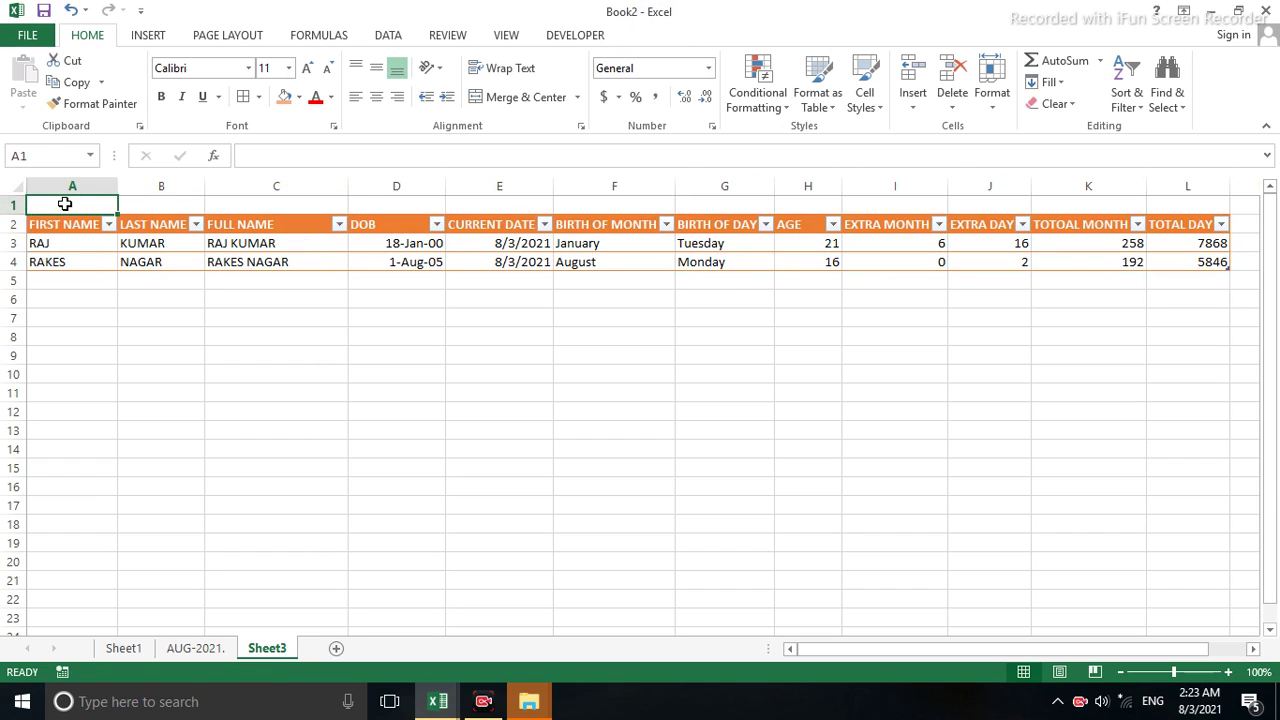
click(500, 100)
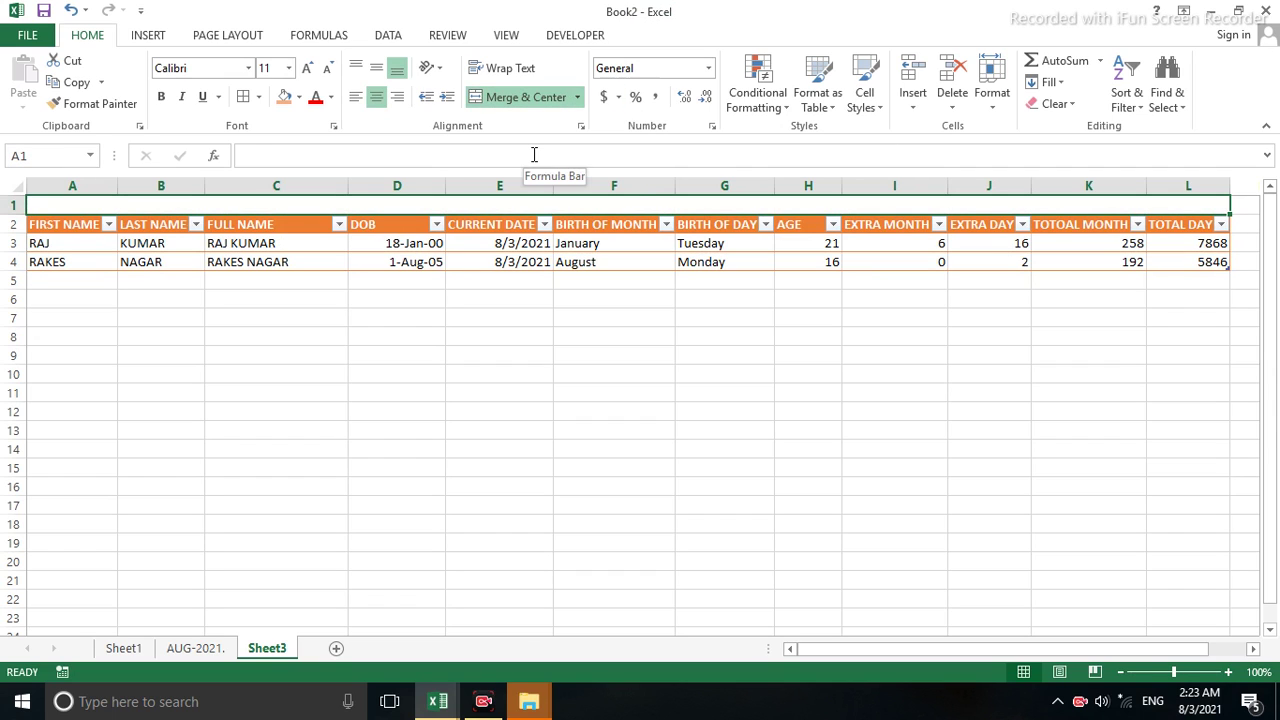
text(DATE)
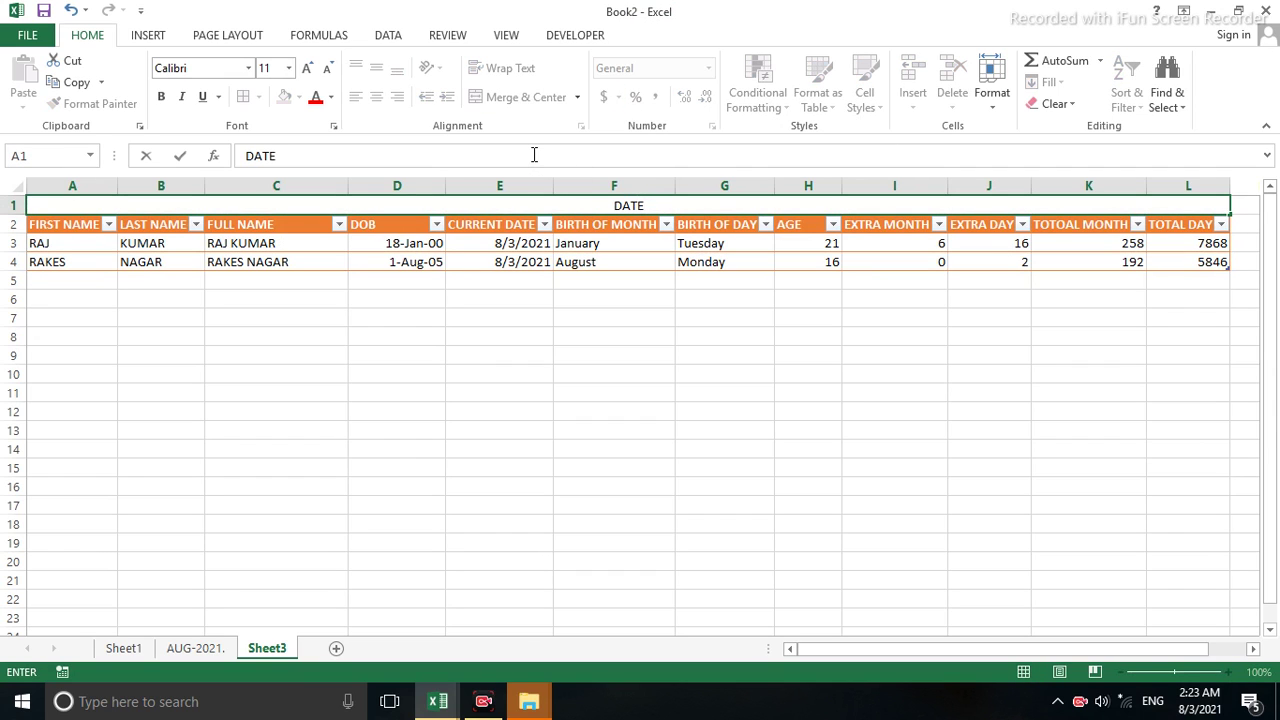
text( OG)
key(BackSpace)
text(F B)
text(IRTH)
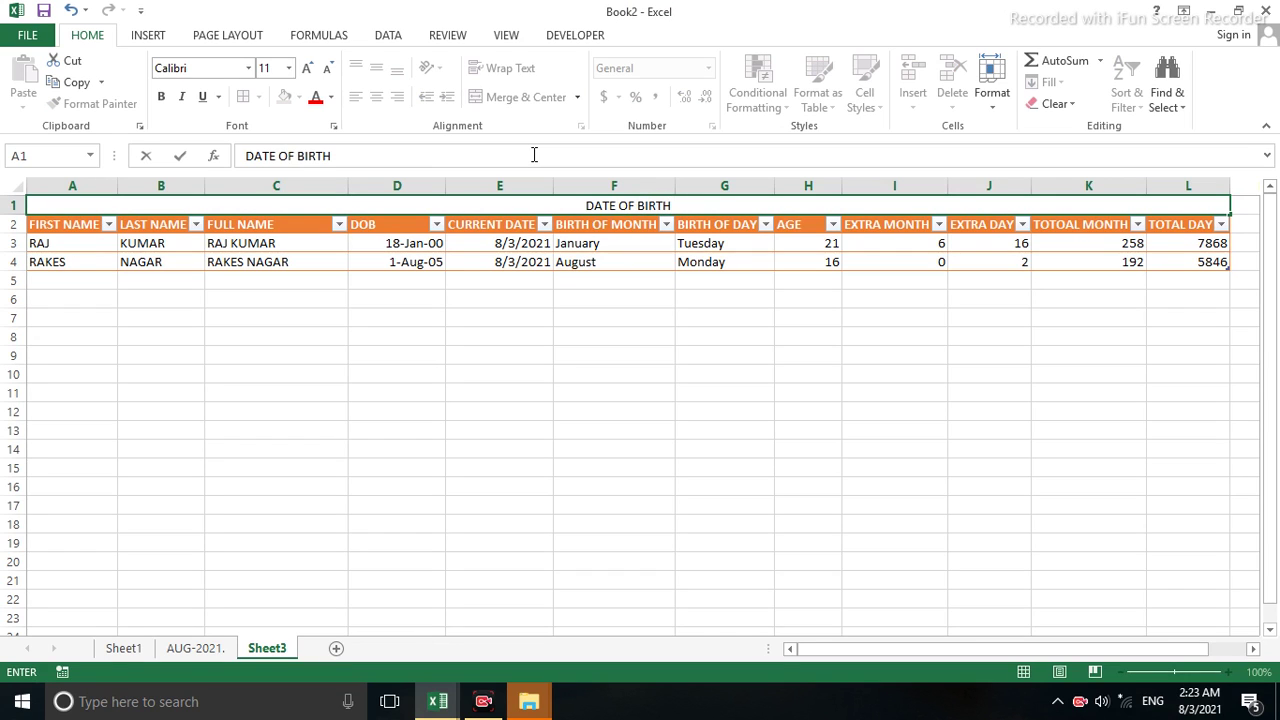
key(ctrl+Return)
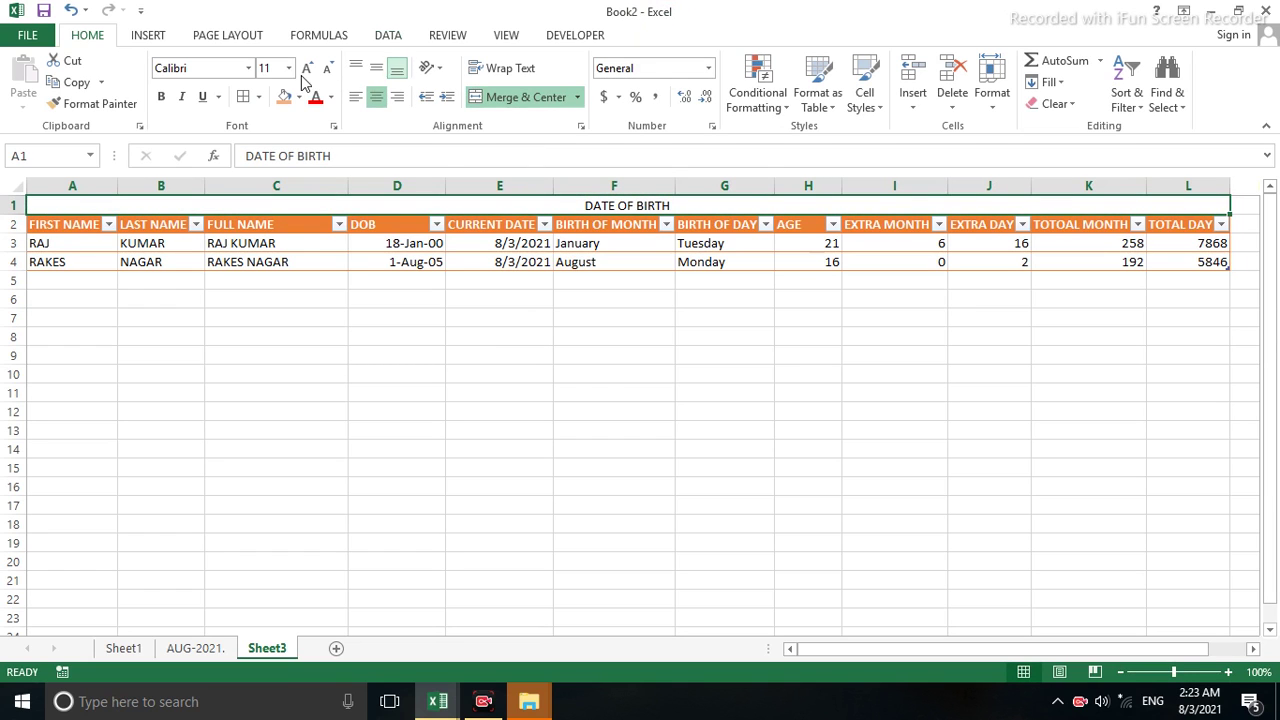
Make the DATE OF BIRTH title bold at 18 point
click(307, 72)
click(307, 72)
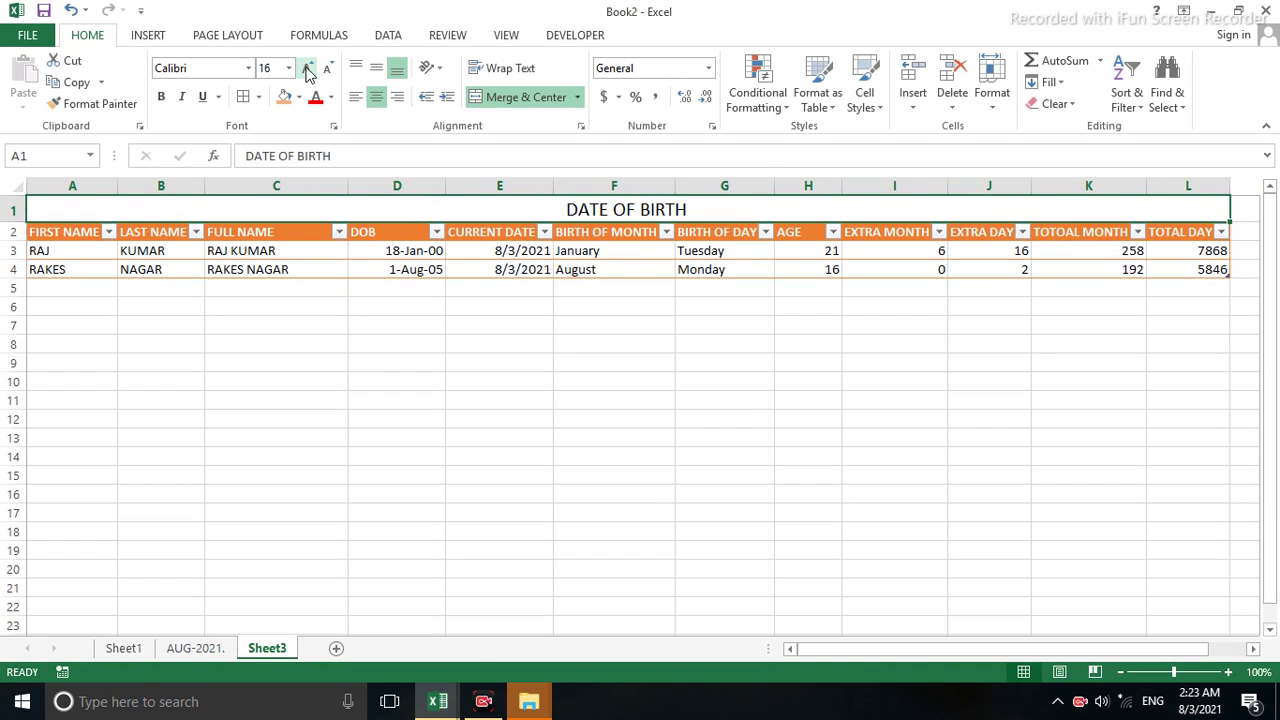
click(307, 72)
click(161, 96)
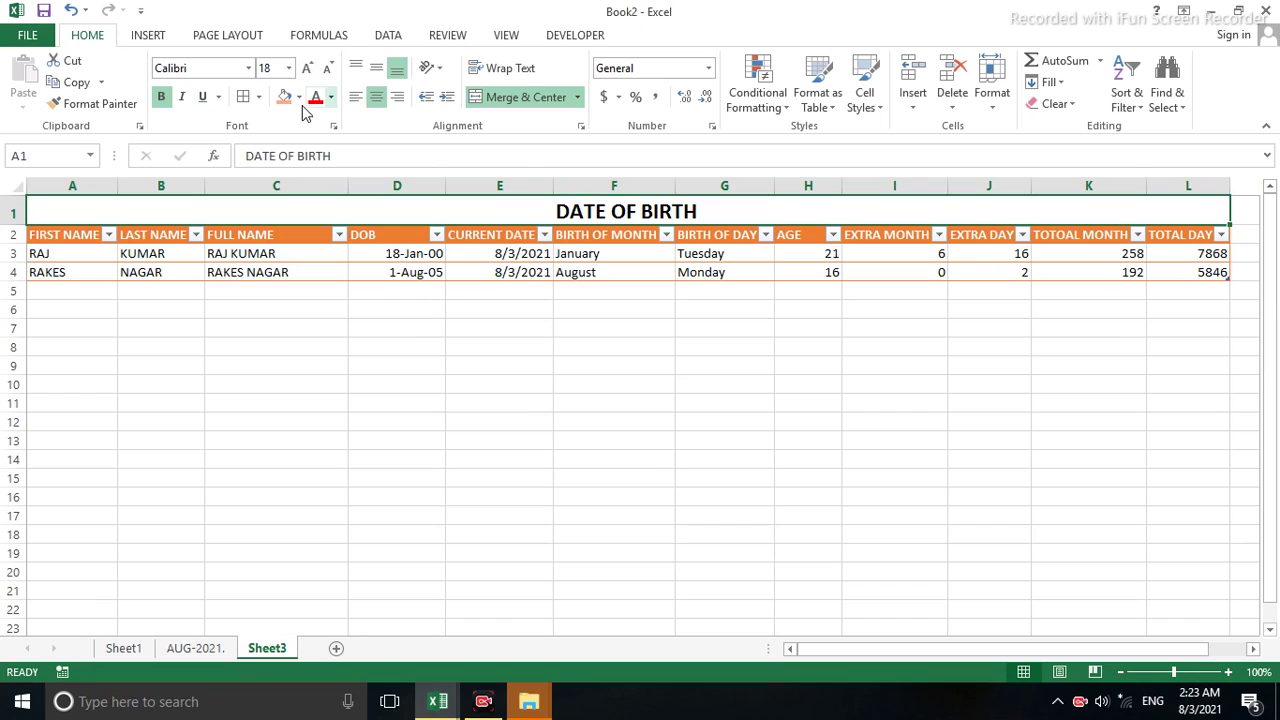
click(566, 365)
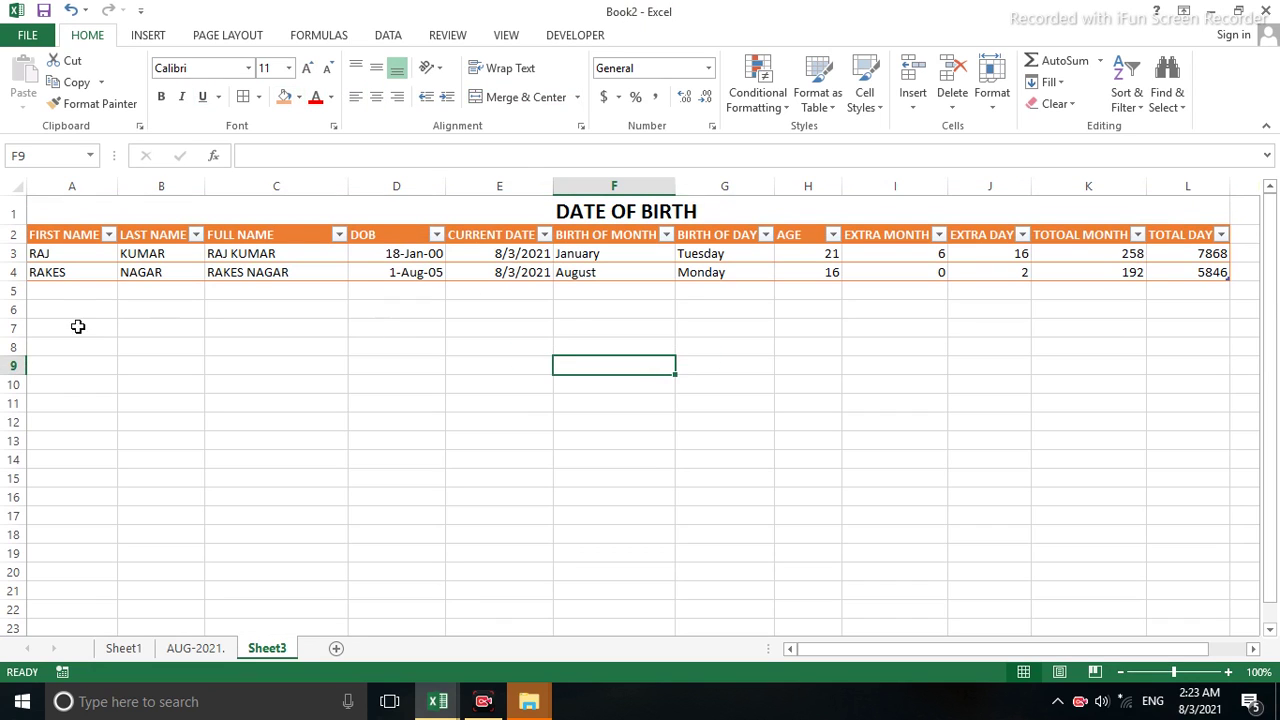
drag(66, 291, 1181, 355)
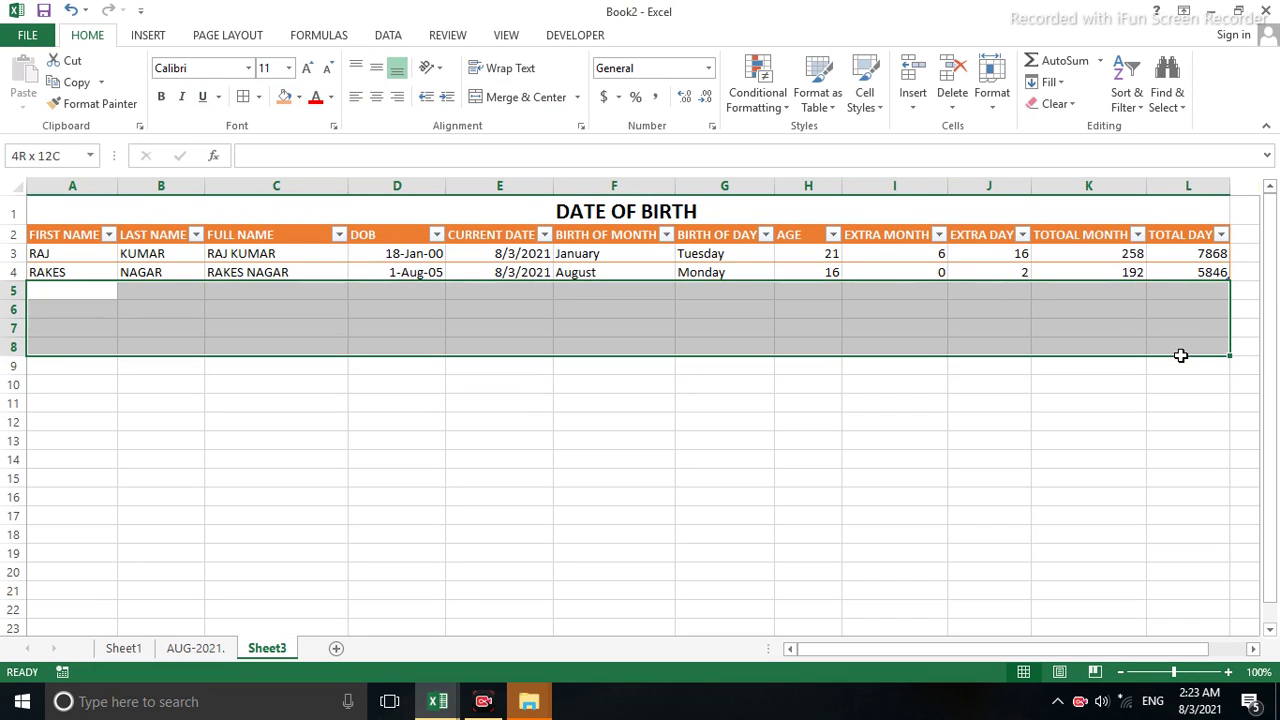
click(710, 441)
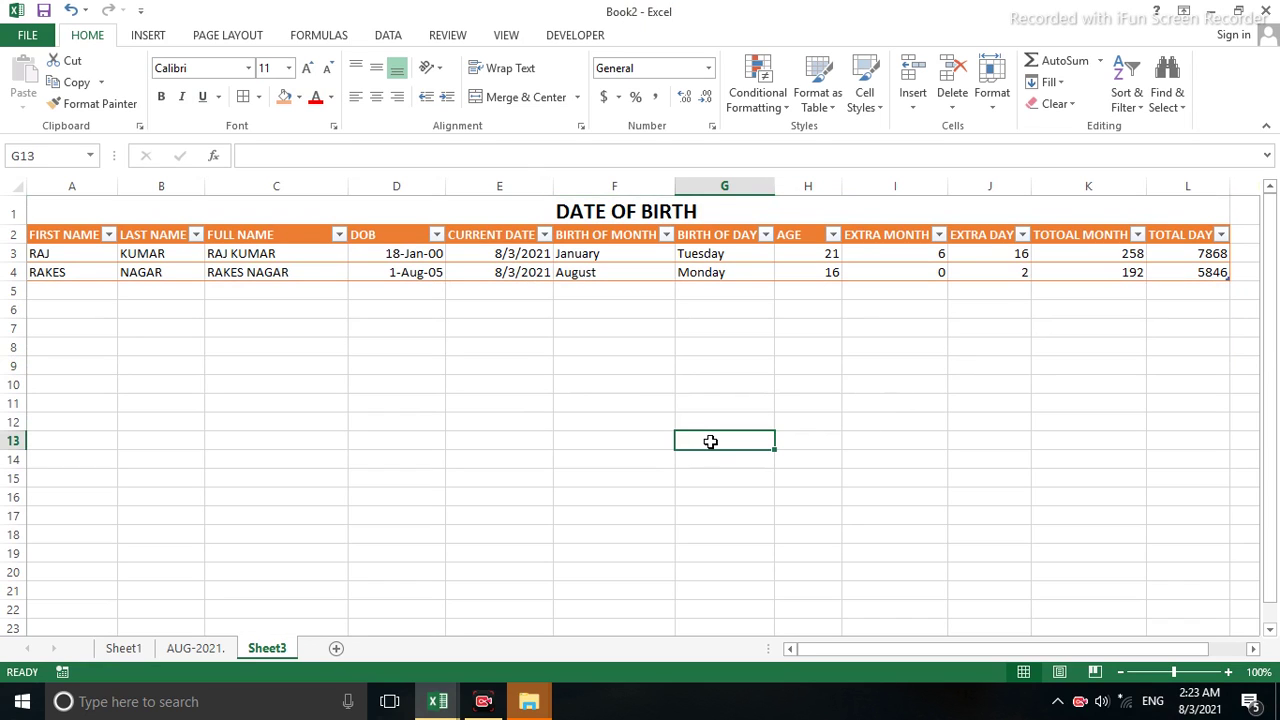